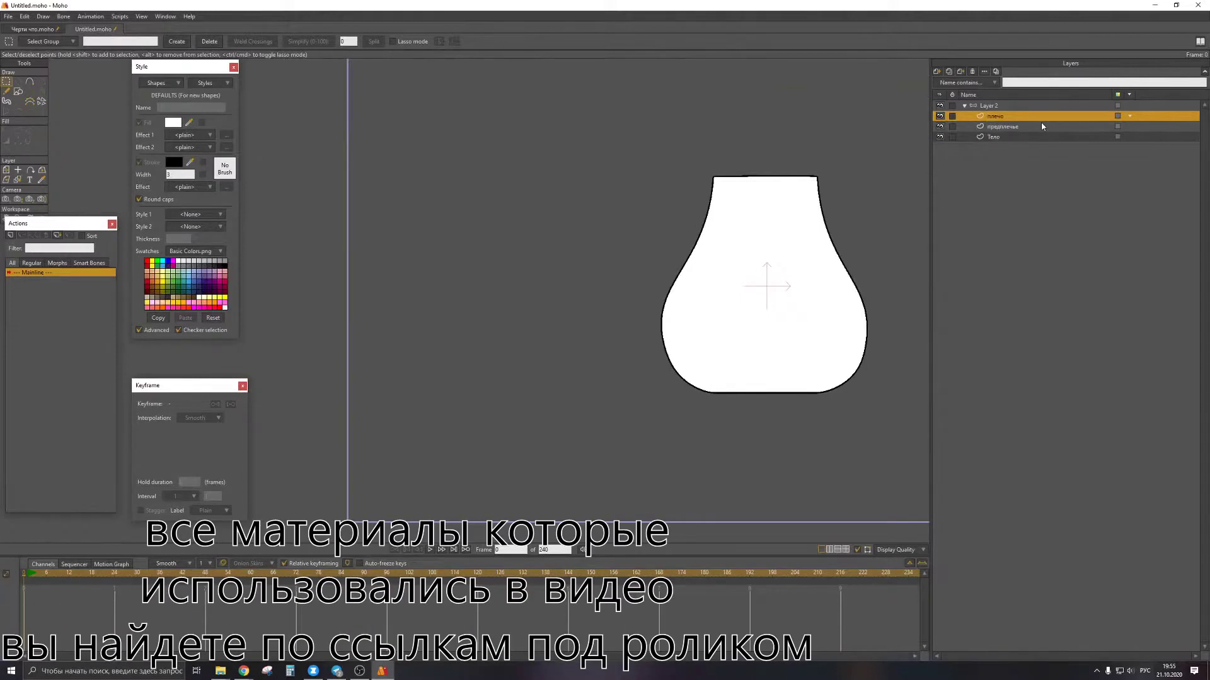
Add a new vector layer named "сустав" and place it directly above the Тело layer
key(ctrl+shift+n)
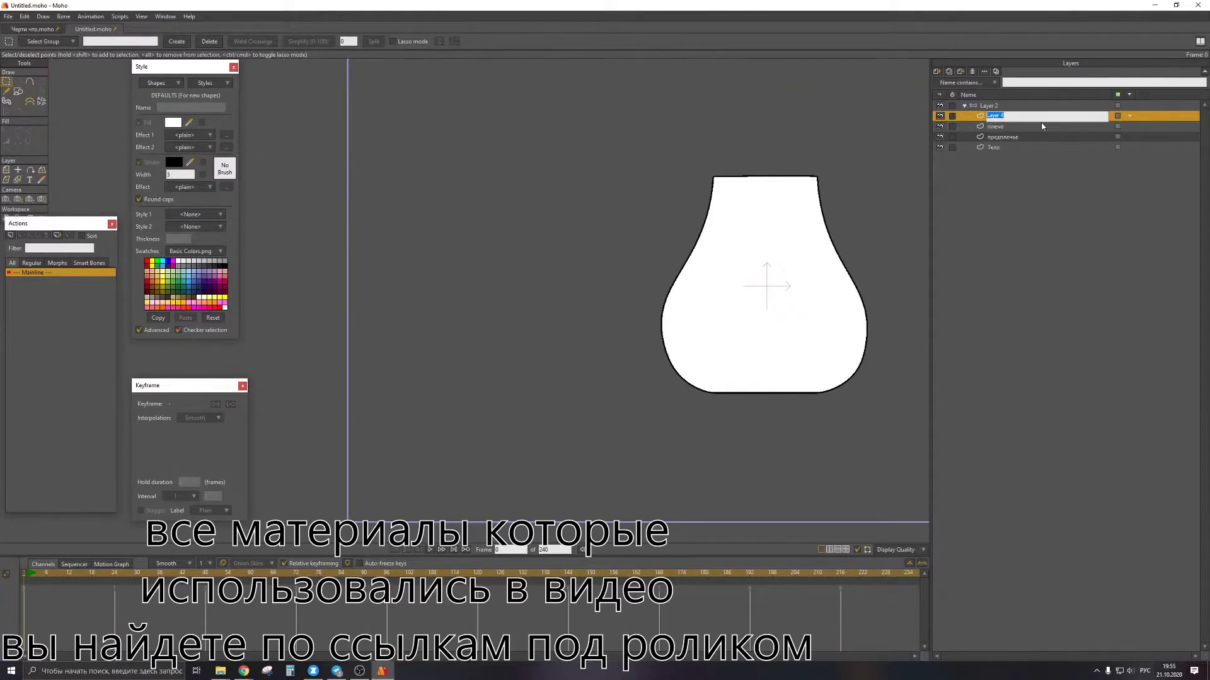
text(сустав)
key(Return)
drag(1003, 116, 1003, 142)
Draw a tall narrow rectangle on the предплечье layer along the left side of the visible body shape
click(940, 147)
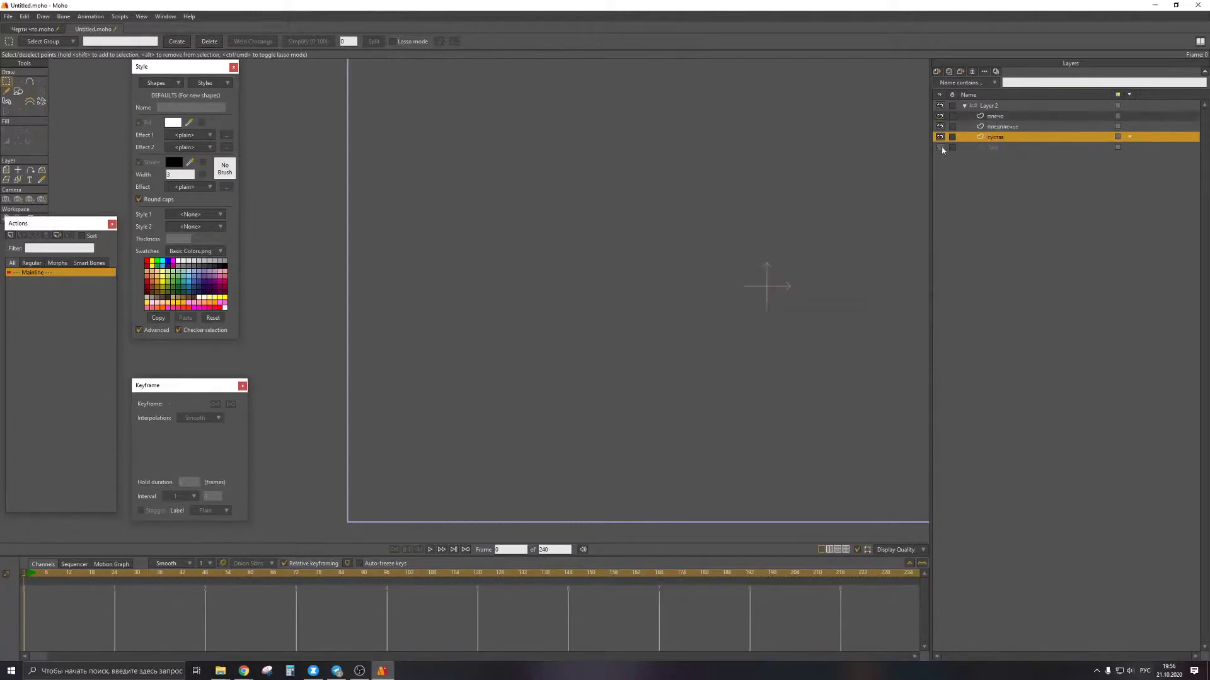
click(1000, 126)
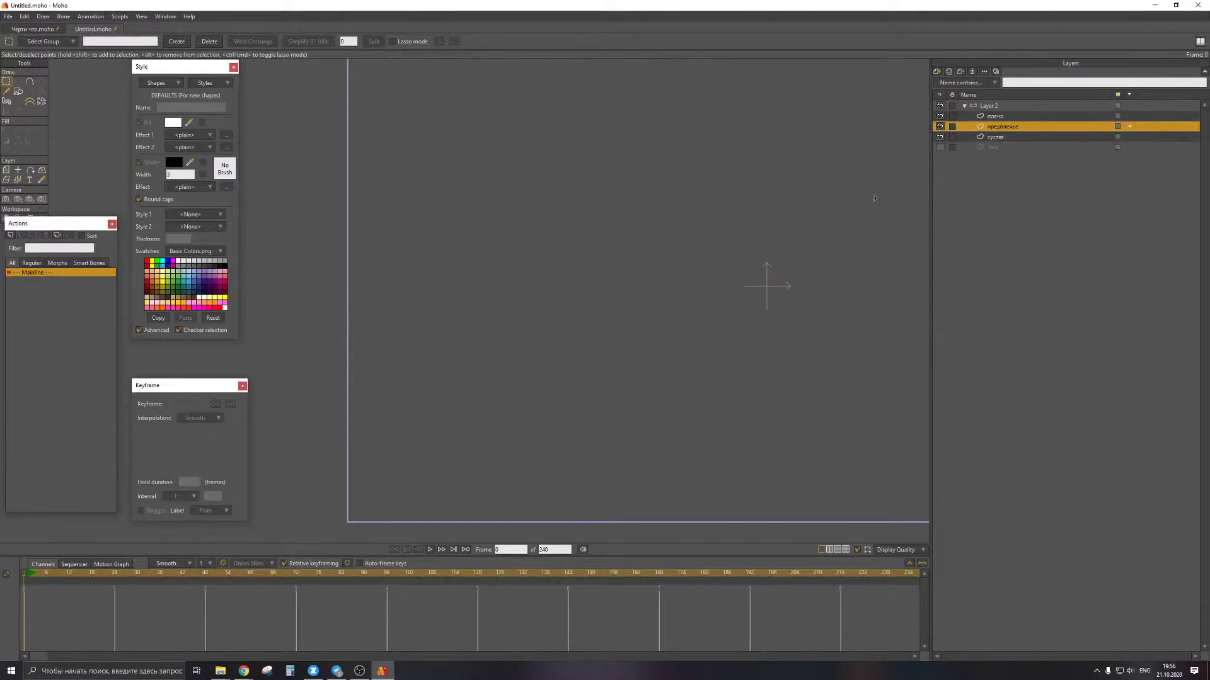
key(e)
click(939, 147)
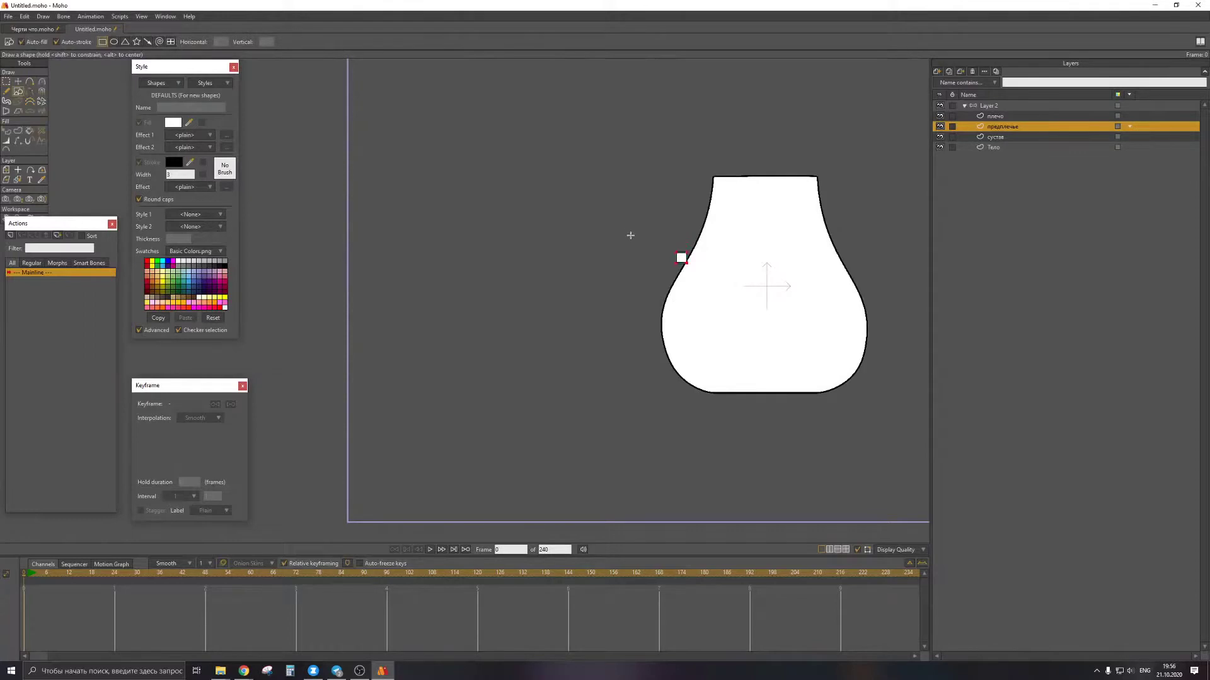
drag(647, 247, 676, 392)
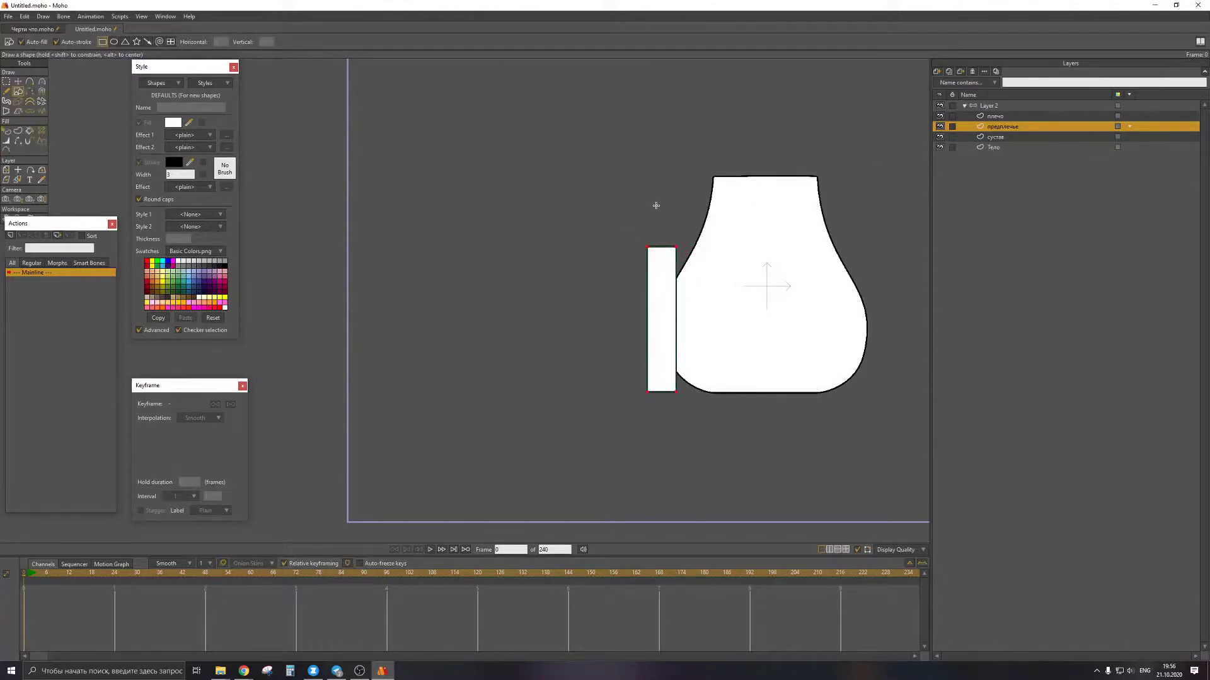
Draw a circle on the сустав layer at the top end of the forearm rectangle
scroll(669, 226, up, 5)
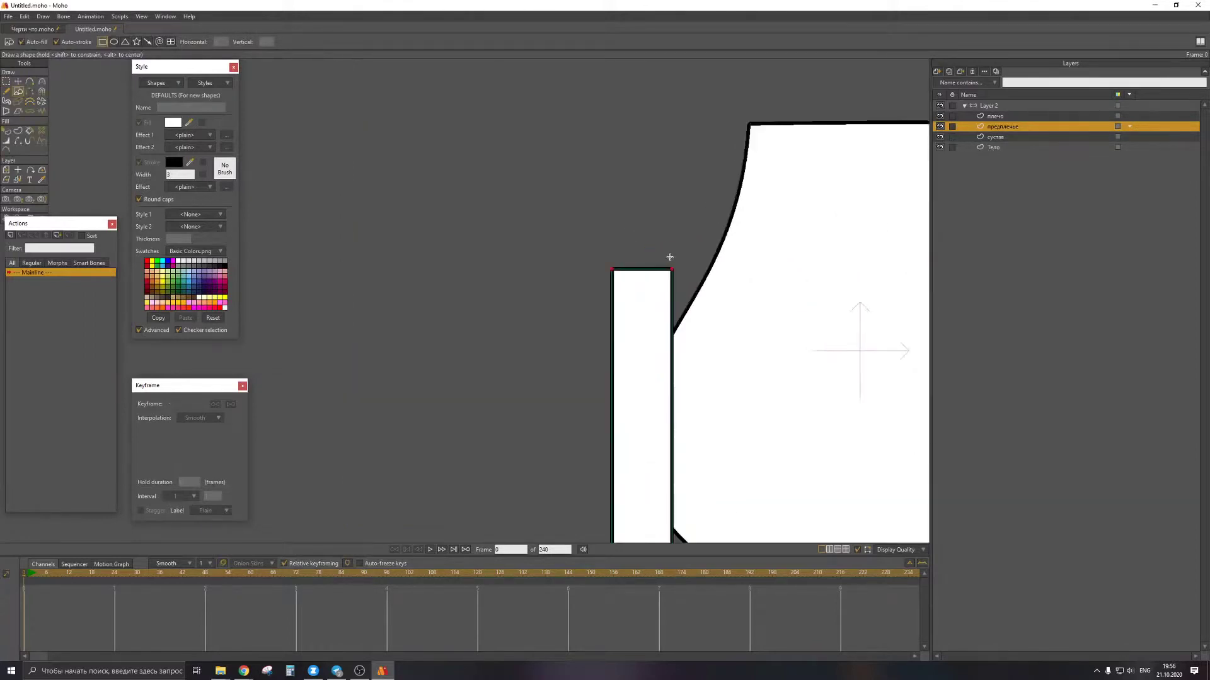
click(997, 137)
drag(641, 261, 690, 310)
key(ctrl+z)
click(114, 43)
drag(648, 273, 698, 311)
Move the joint circle so its centre sits on the forearm's top edge and its sides line up with the rectangle
scroll(671, 280, up, 5)
key(t)
scroll(659, 253, up, 3)
drag(660, 251, 654, 249)
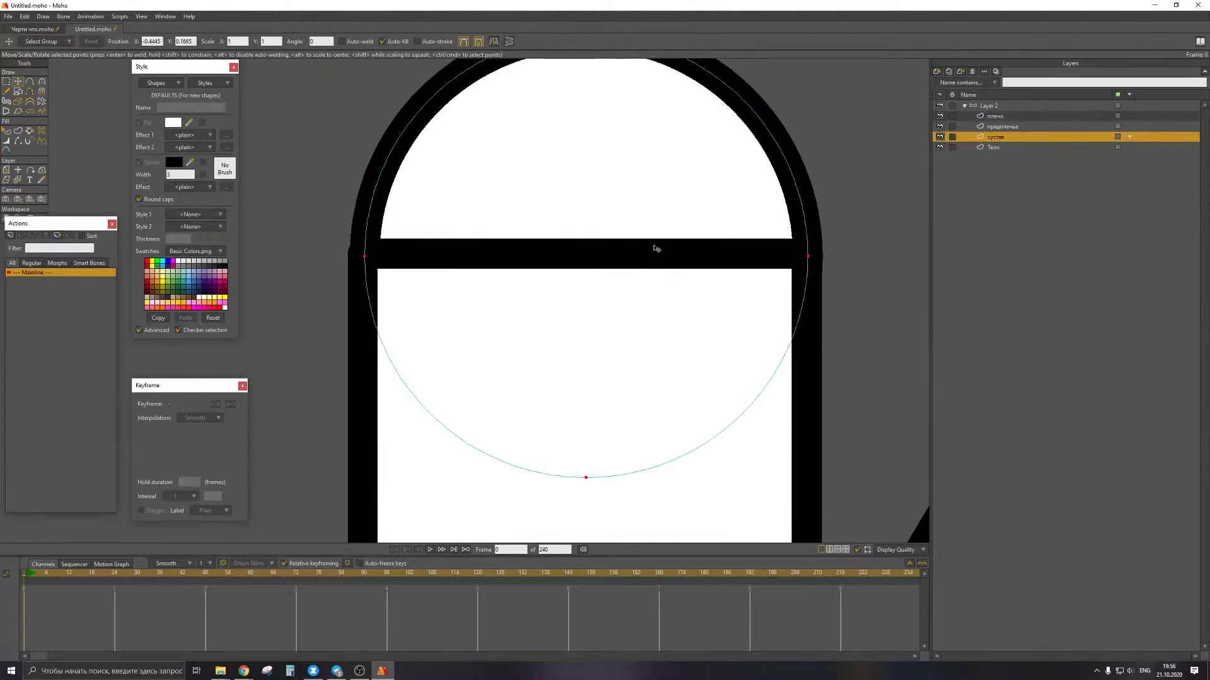
Copy the forearm rectangle from the предплечье layer into the плечо layer
scroll(687, 267, down, 5)
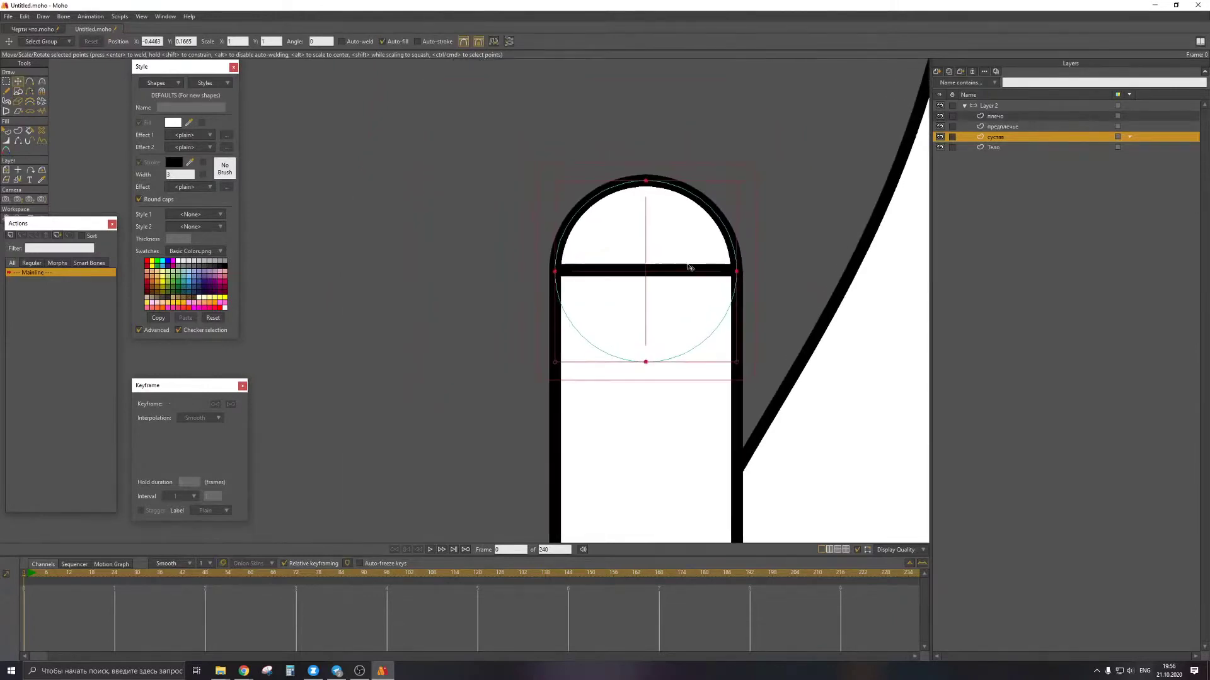
alt+right_click(688, 408)
scroll(689, 408, down, 4)
key(g)
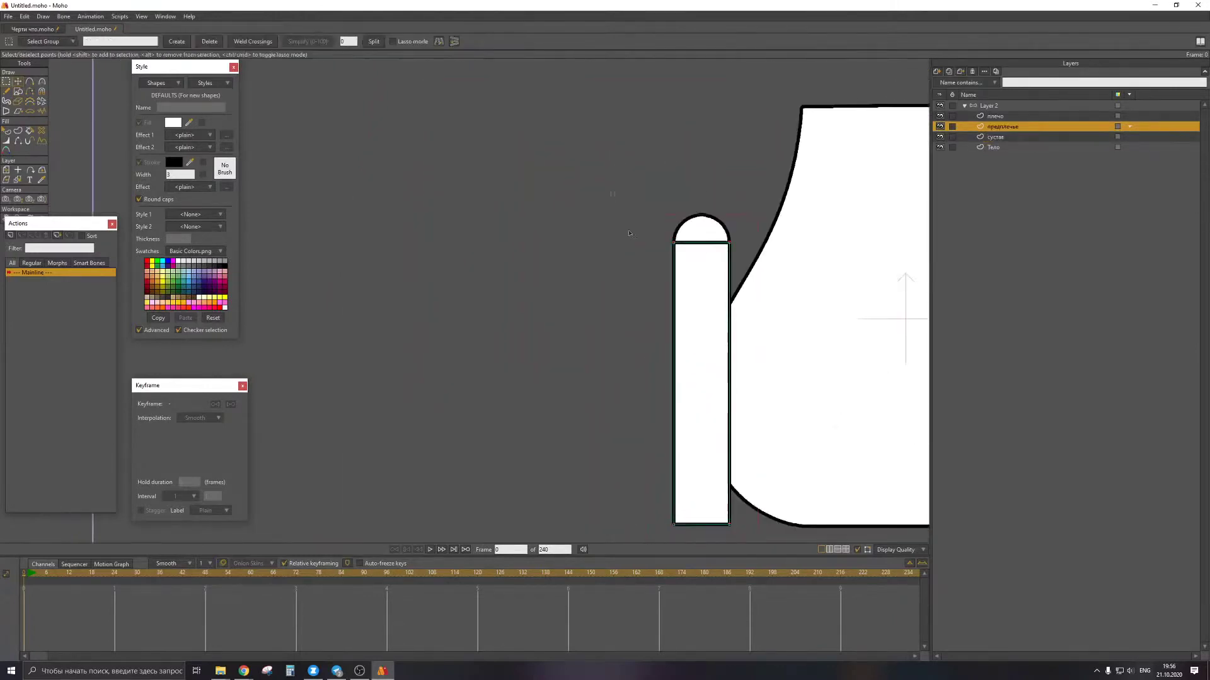
click(1015, 116)
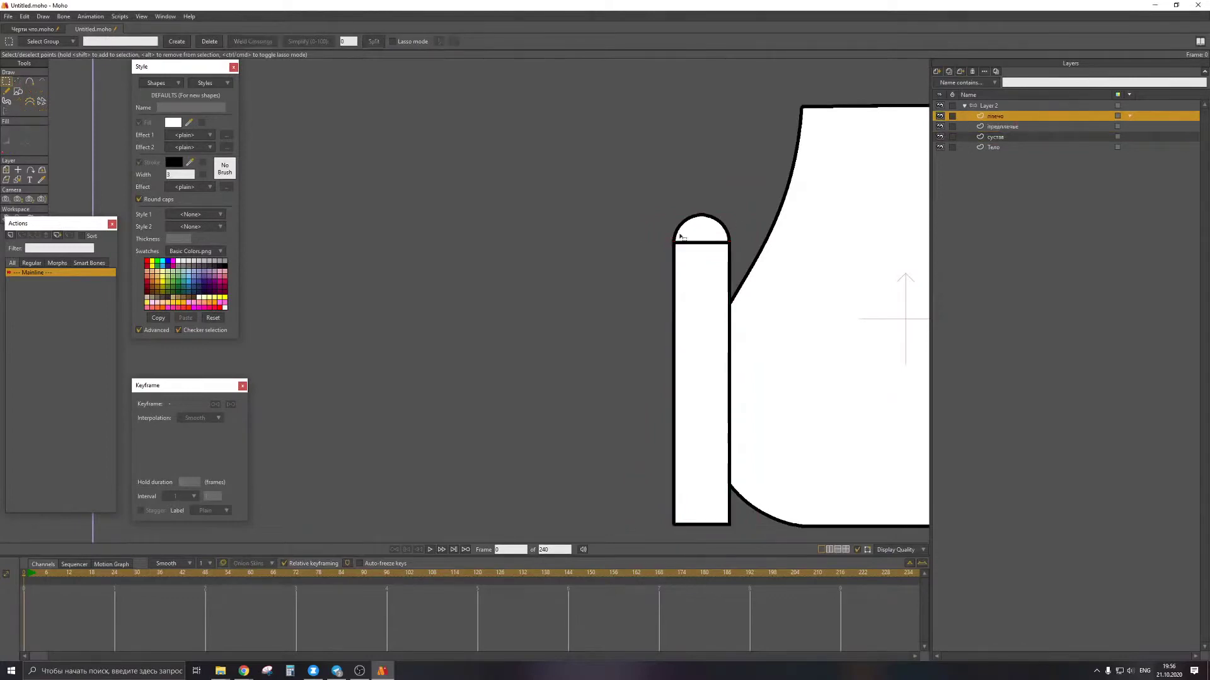
Move the copied rectangle straight up so its bottom edge meets the forearm's top edge as the upper arm
key(t)
drag(711, 317, 712, 87)
scroll(702, 227, up, 5)
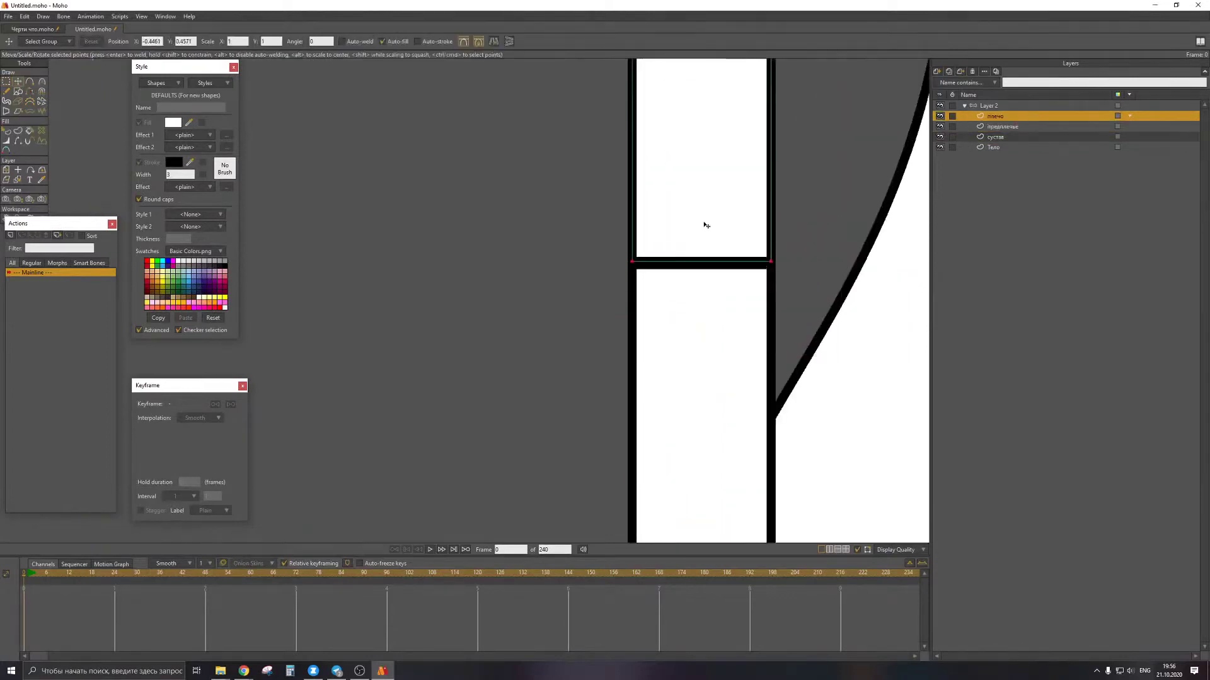
drag(704, 232, 698, 390)
scroll(704, 235, down, 6)
scroll(696, 289, down, 2)
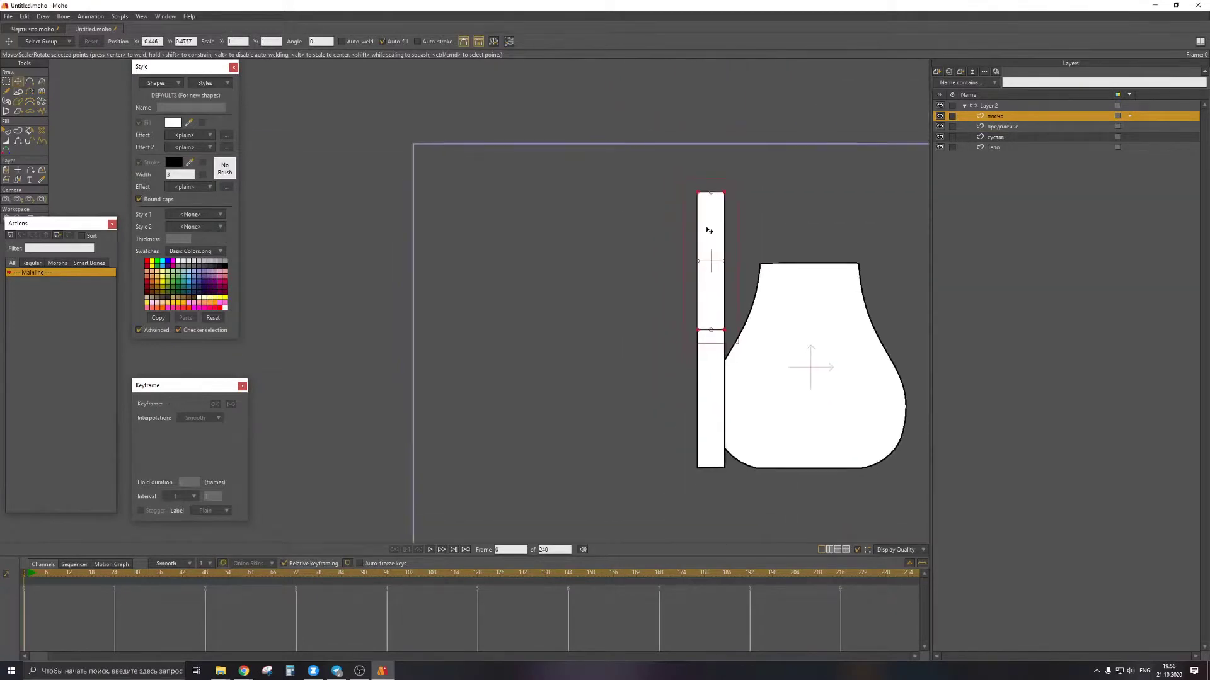
Copy the joint circle from the сустав layer into the плечо layer
scroll(708, 231, up, 3)
right_click(987, 138)
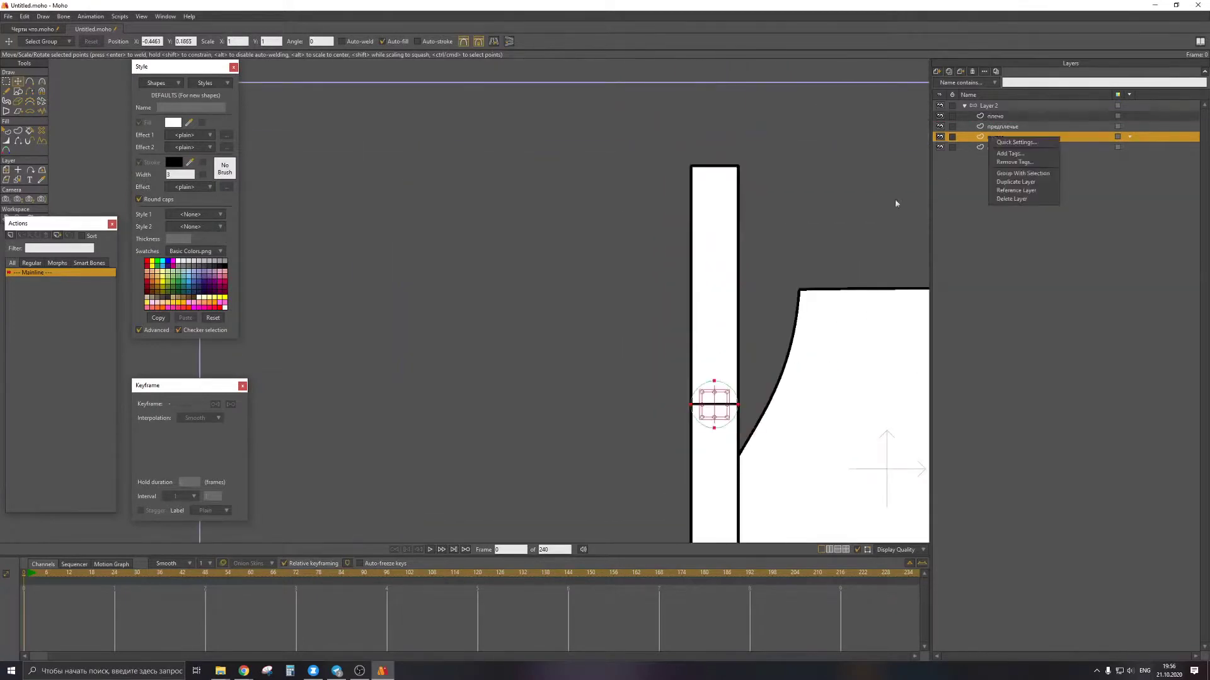
drag(685, 378, 758, 430)
key(ctrl+z)
key(g)
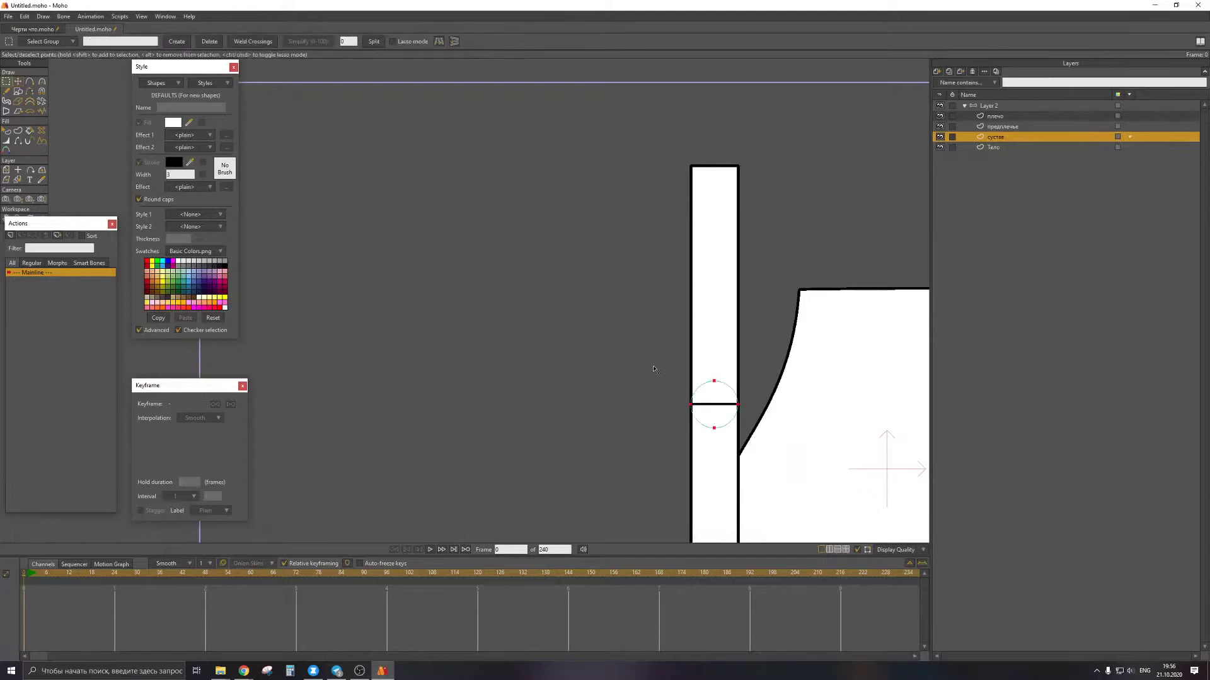
click(995, 119)
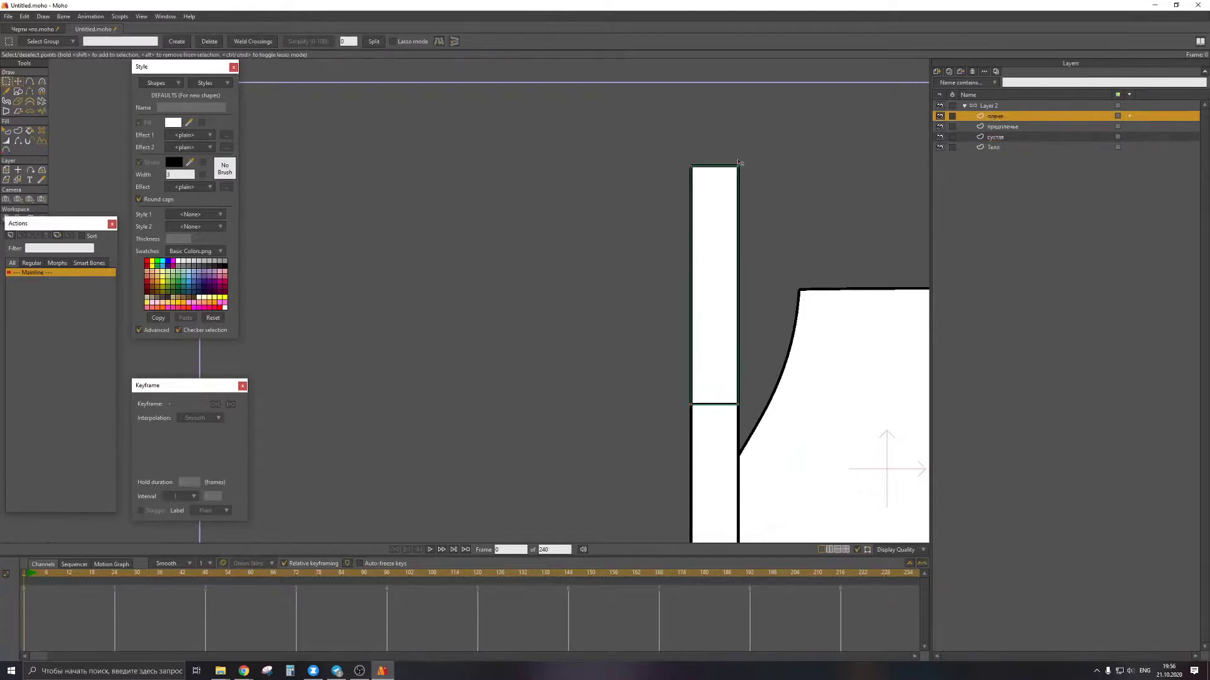
Move the copied circle up so it is centred on the top edge of the upper arm
key(t)
drag(719, 413, 730, 176)
scroll(720, 168, up, 5)
scroll(729, 175, up, 3)
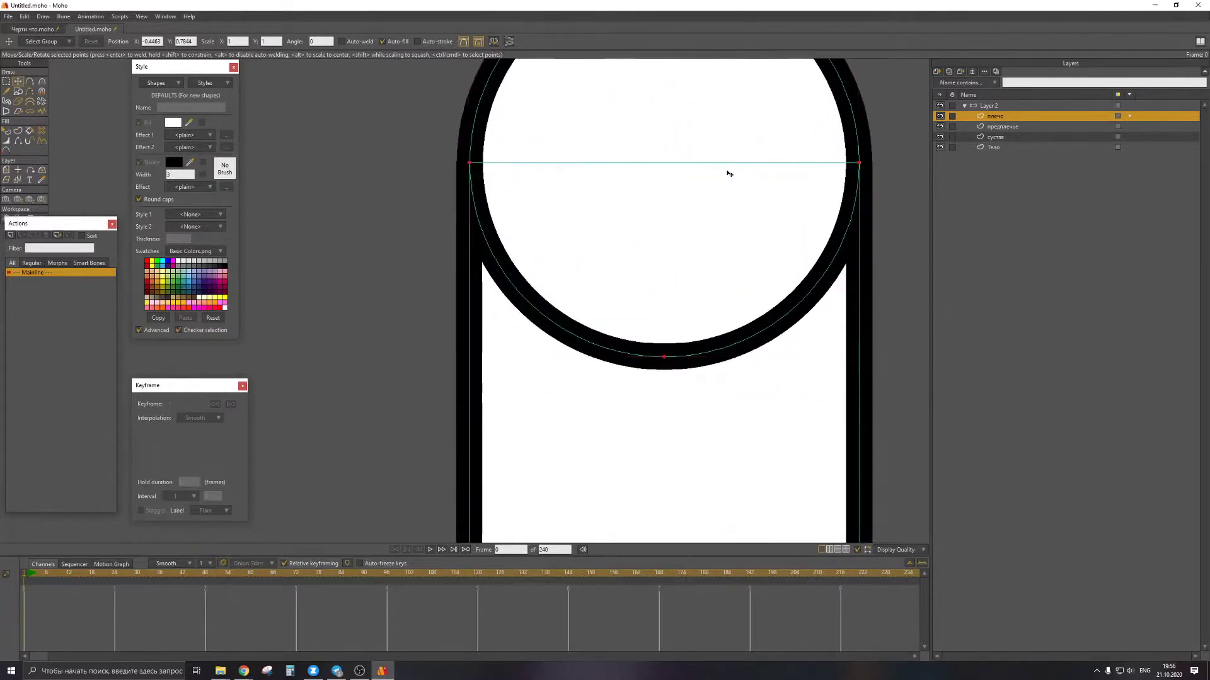
Select the circle shape at the shoulder and lower it behind the upper-arm rectangle
key(q)
click(727, 173)
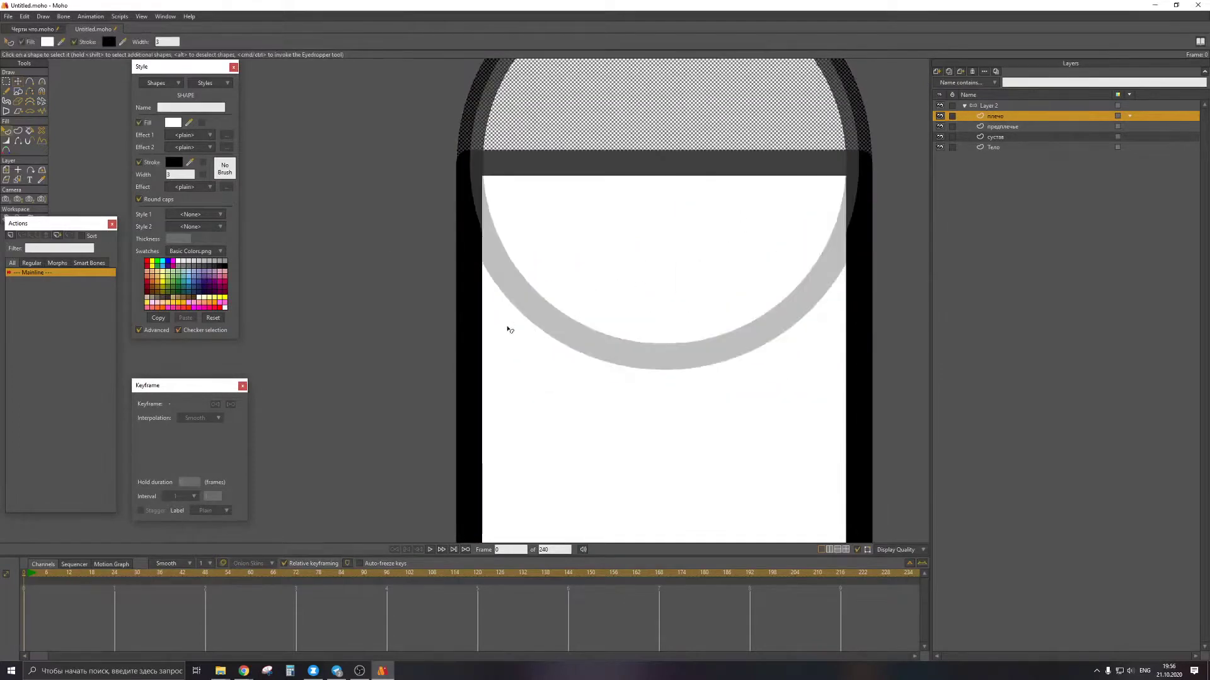
key(Delete)
Hide the upper-arm rectangle's top edge with the Hide Edge tool so the shoulder end is rounded
click(22, 141)
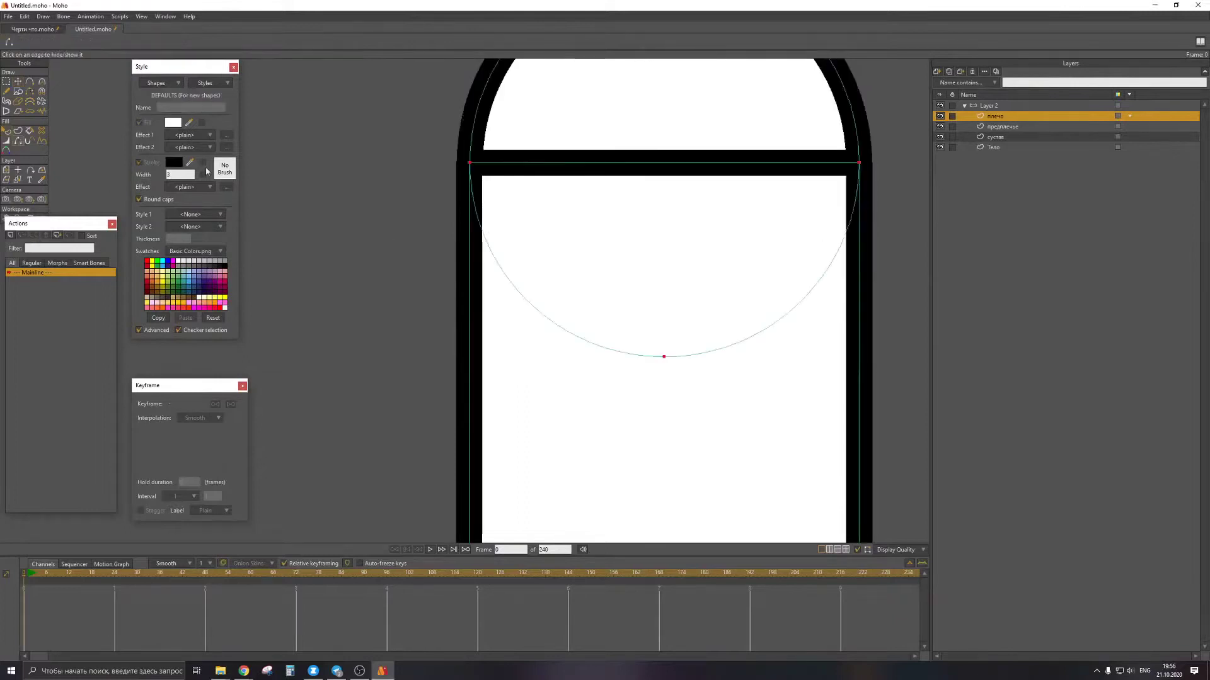
click(697, 177)
key(q)
scroll(698, 195, down, 5)
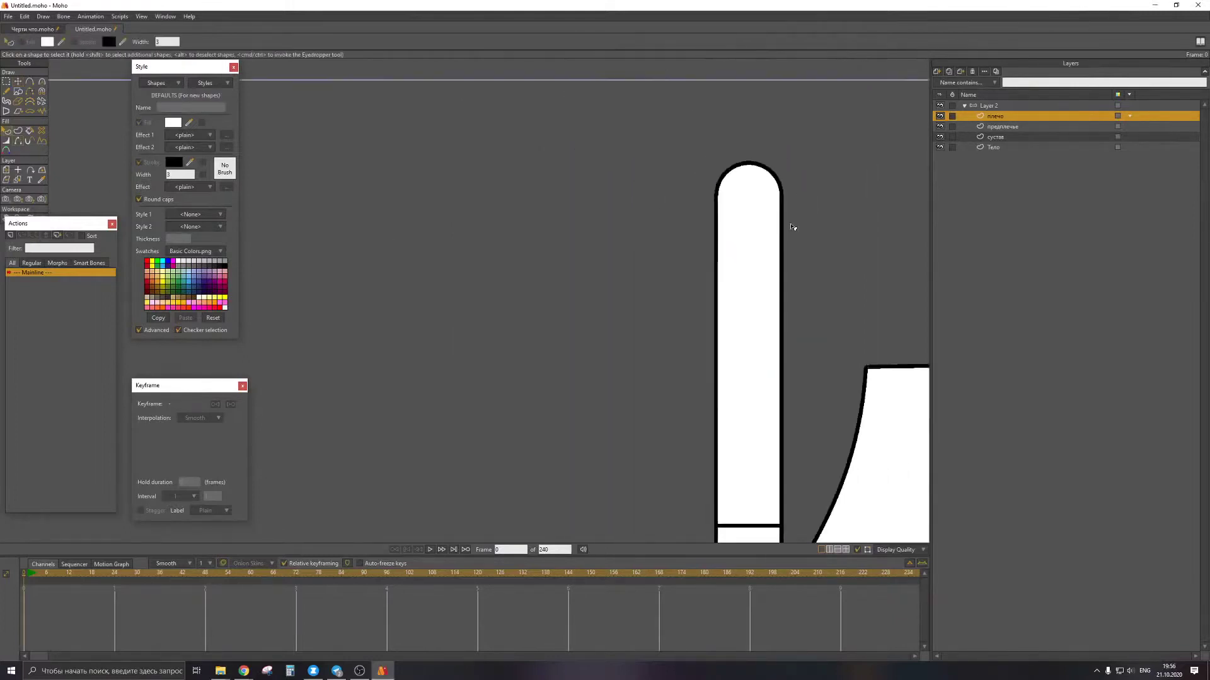
Draw a vertical line through the centre of the shoulder circle, extending past the circle's bottom
key(a)
scroll(753, 161, up, 5)
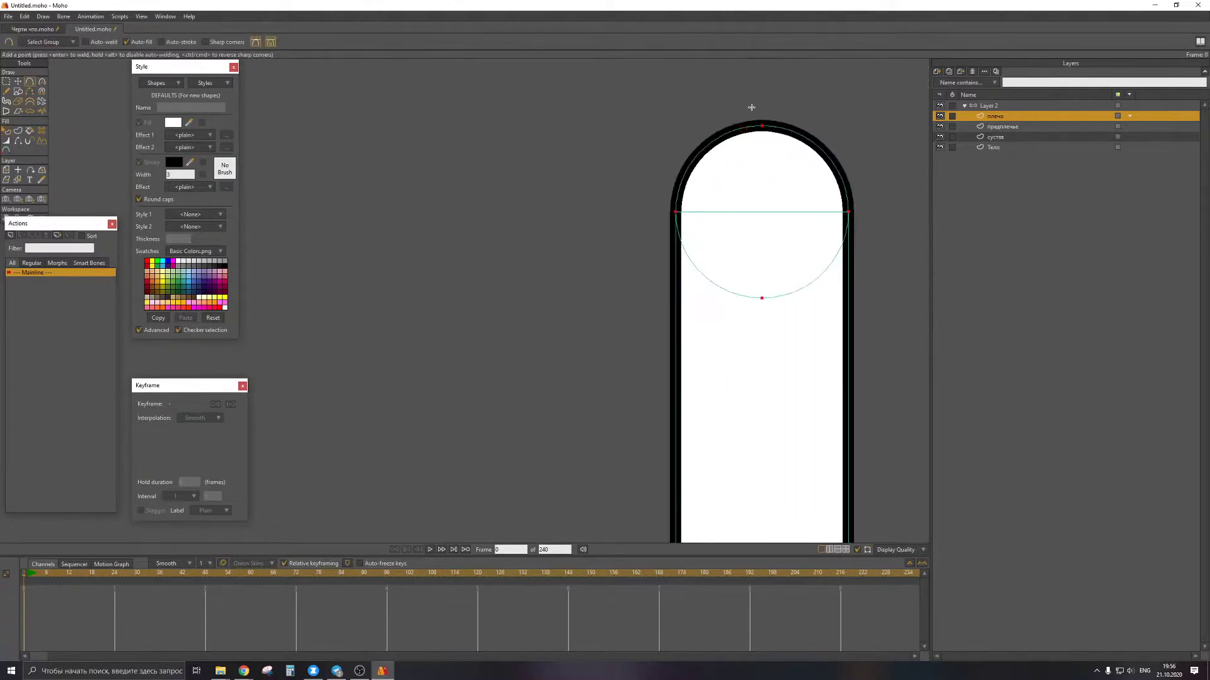
drag(762, 125, 762, 318)
key(t)
scroll(763, 264, up, 4)
scroll(767, 276, up, 3)
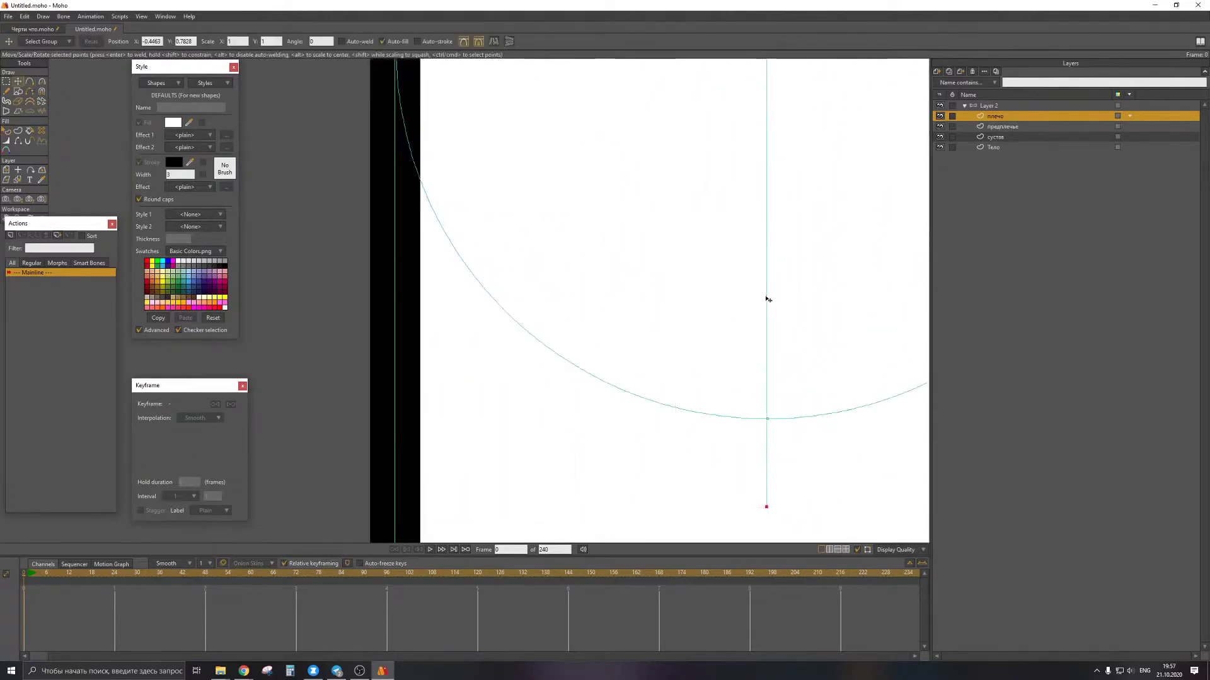
scroll(765, 298, down, 3)
Draw a horizontal line through the centre of the shoulder circle, reaching slightly past both sides of the arm
key(a)
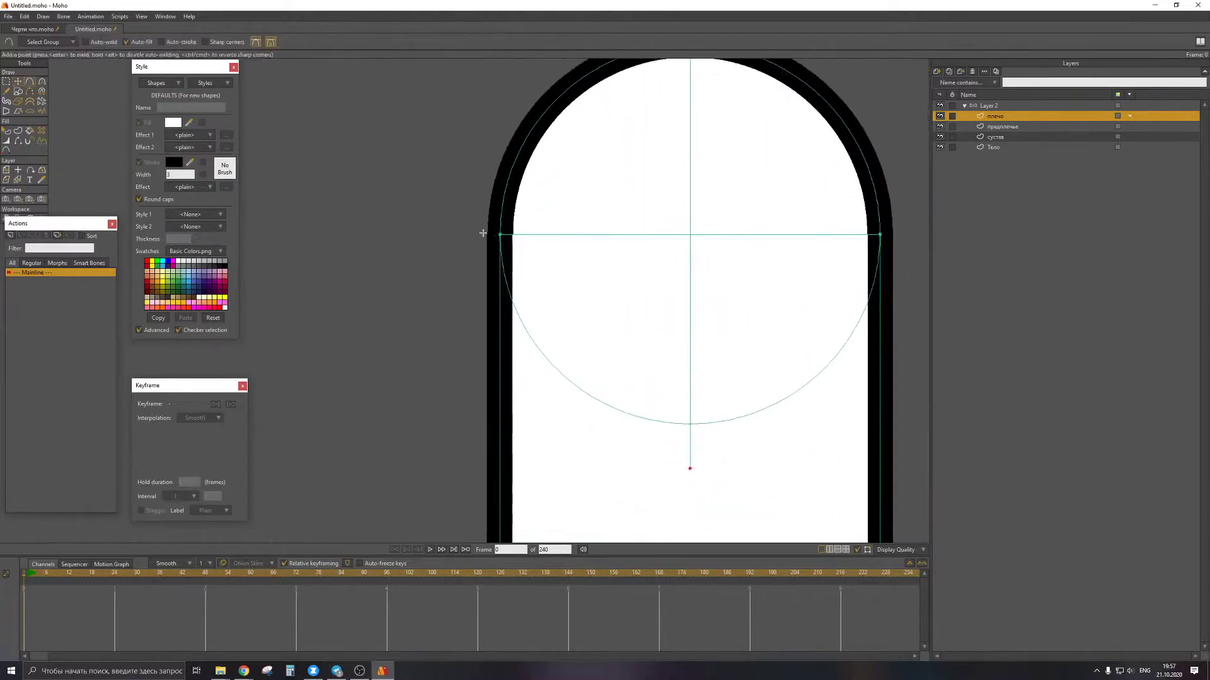
drag(489, 234, 845, 262)
key(t)
drag(636, 106, 646, 146)
Create a stroke-only shape from the two crossing shoulder lines
ctrl+shift+click(652, 156)
key(ctrl+a)
key(u)
click(208, 42)
click(114, 45)
scroll(509, 125, down, 4)
Copy the crossed lines from the shoulder and paste them into the сустав layer
key(t)
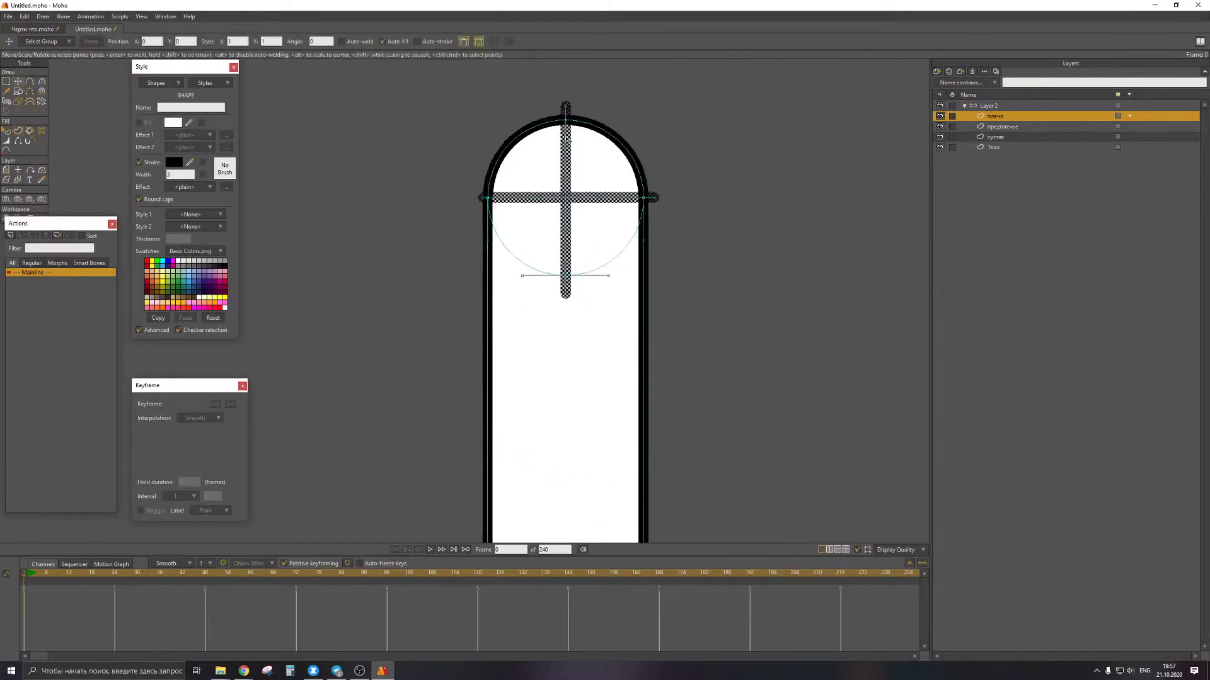
click(565, 150)
scroll(651, 198, down, 4)
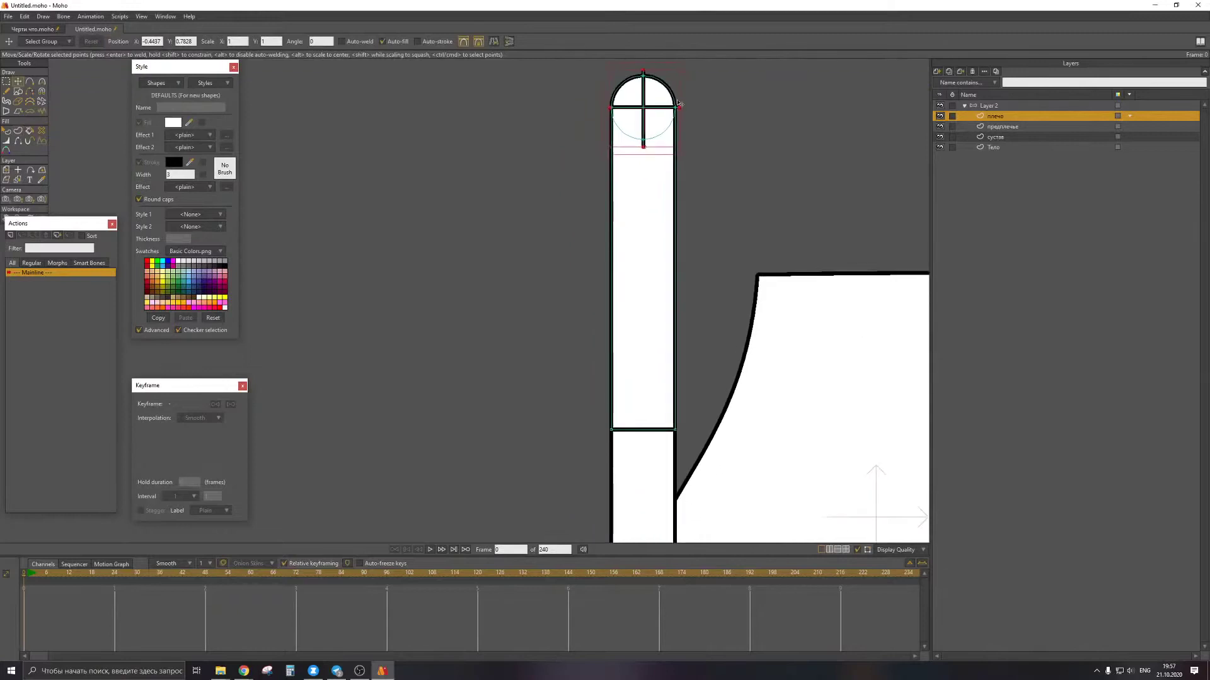
click(994, 139)
key(ctrl+v)
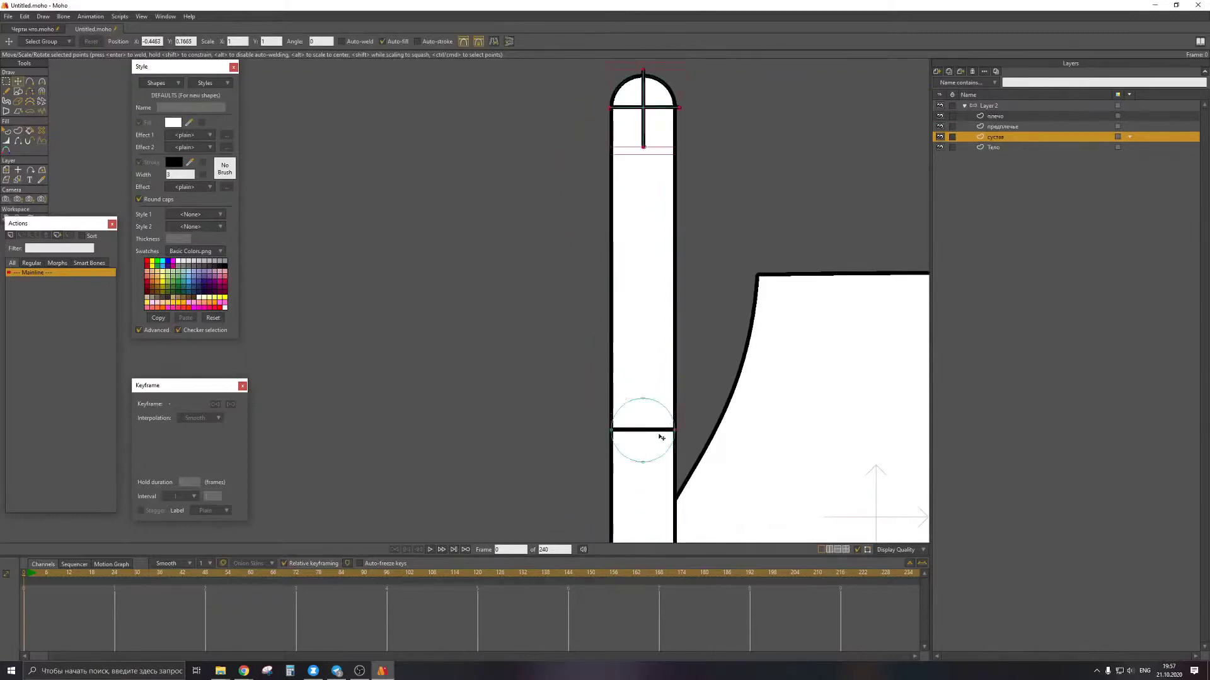
Move the pasted cross down so it is centred on the elbow joint circle
scroll(660, 435, up, 1)
scroll(659, 381, down, 2)
drag(654, 223, 655, 479)
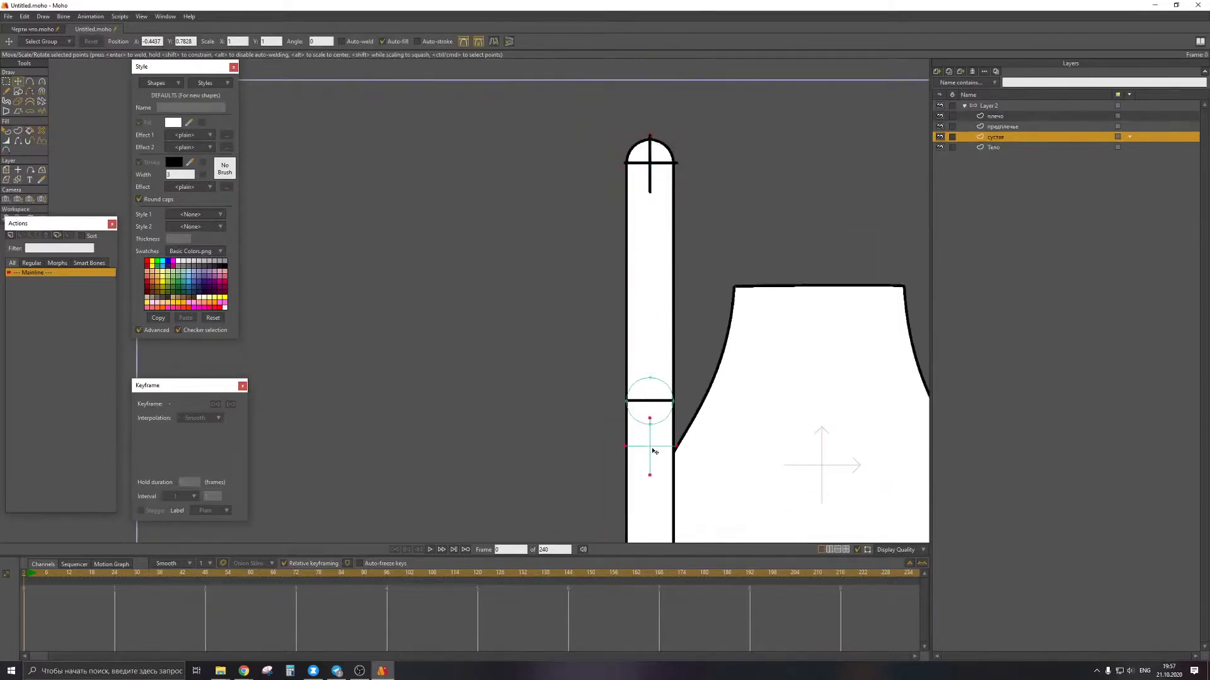
scroll(643, 340, up, 4)
drag(642, 341, 680, 287)
scroll(640, 316, up, 4)
scroll(680, 285, down, 4)
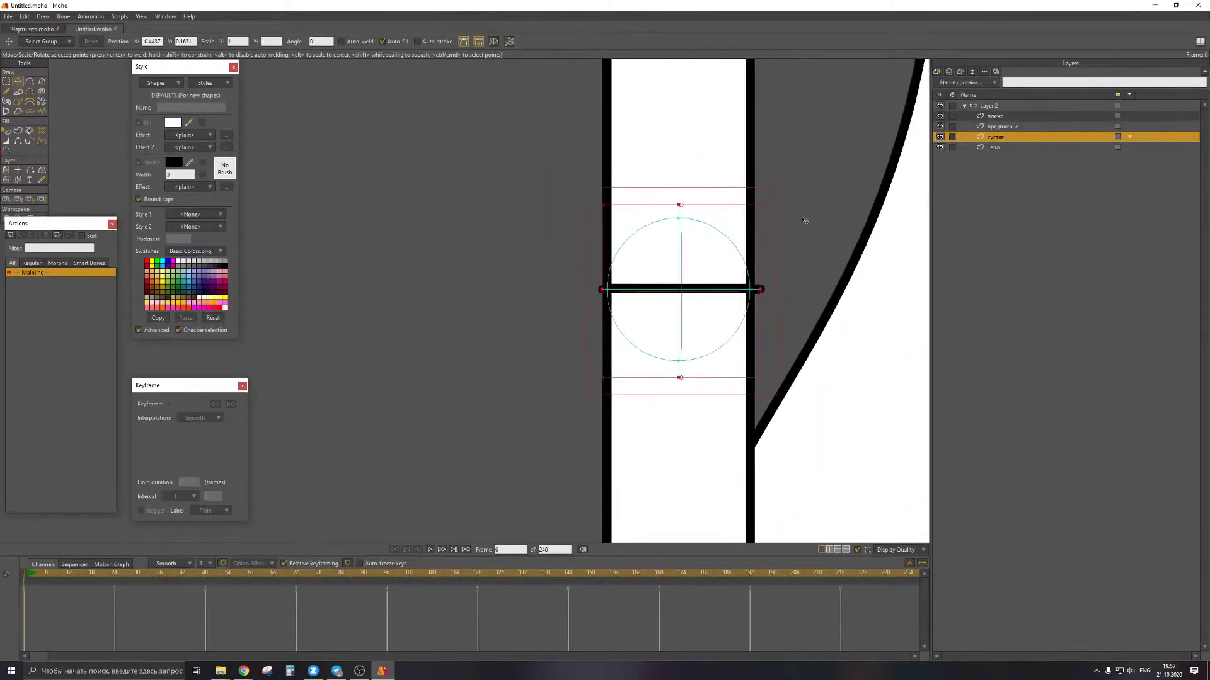
Hide the edges where the upper arm and forearm meet at the elbow, on the плечо and предплечье layers
click(980, 129)
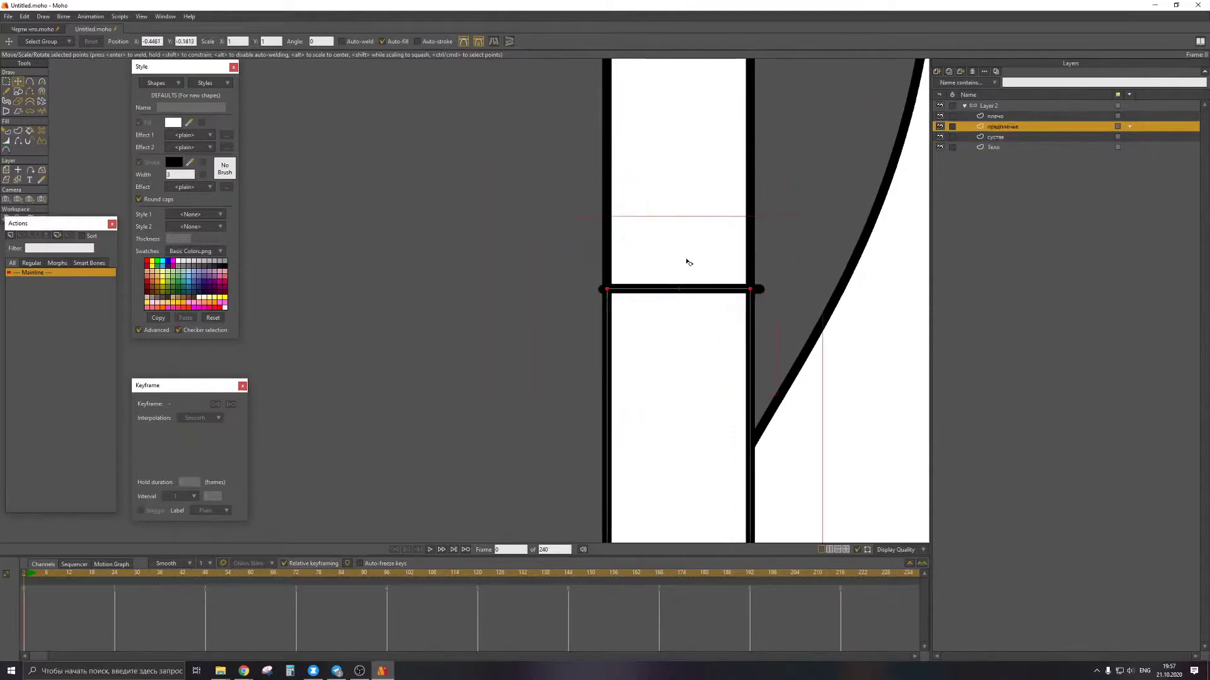
click(18, 140)
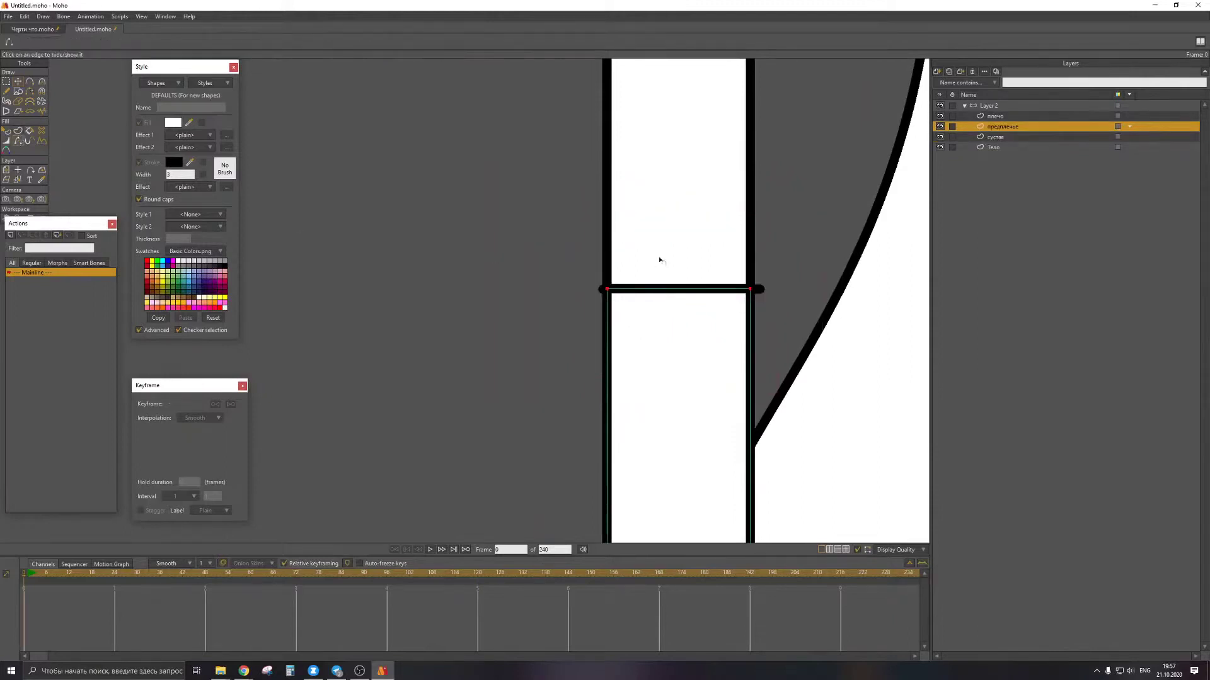
click(1002, 118)
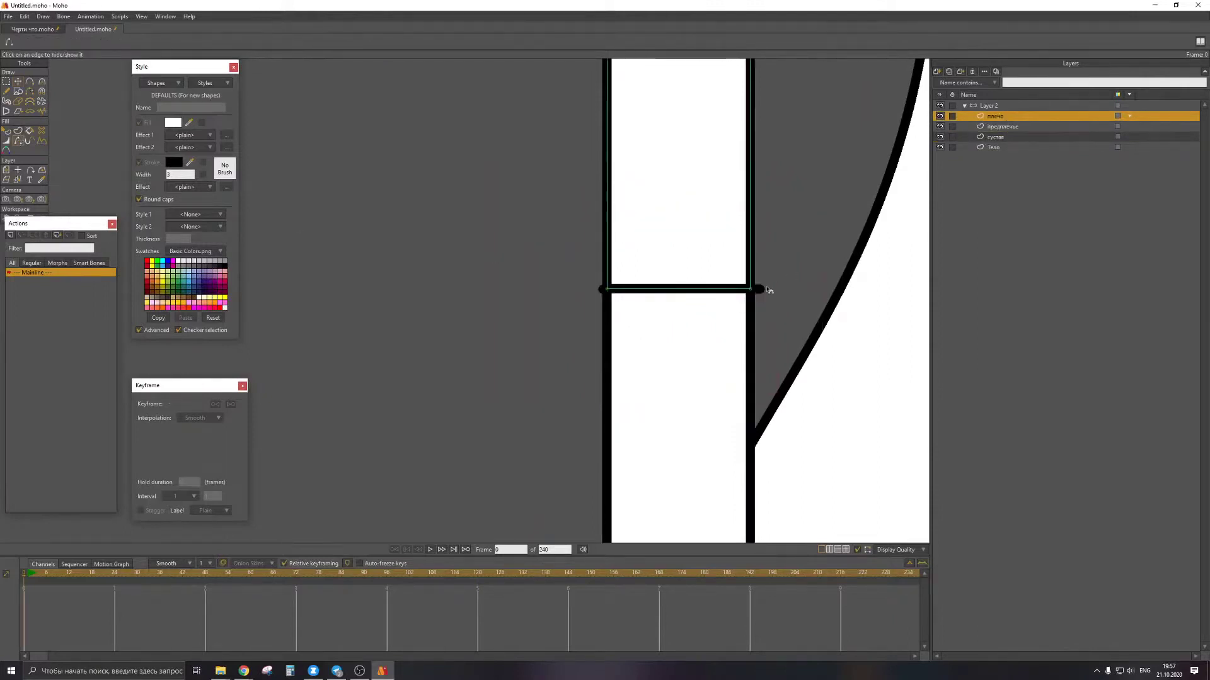
click(998, 131)
scroll(604, 291, up, 5)
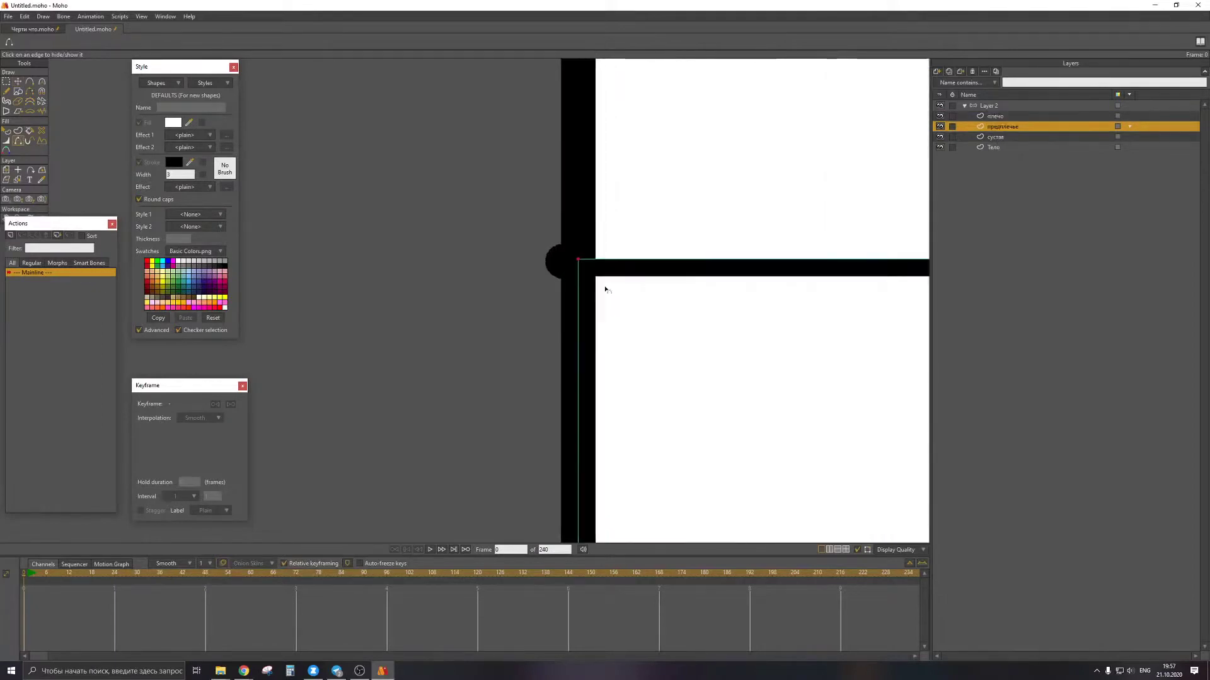
click(607, 261)
scroll(614, 256, down, 5)
key(q)
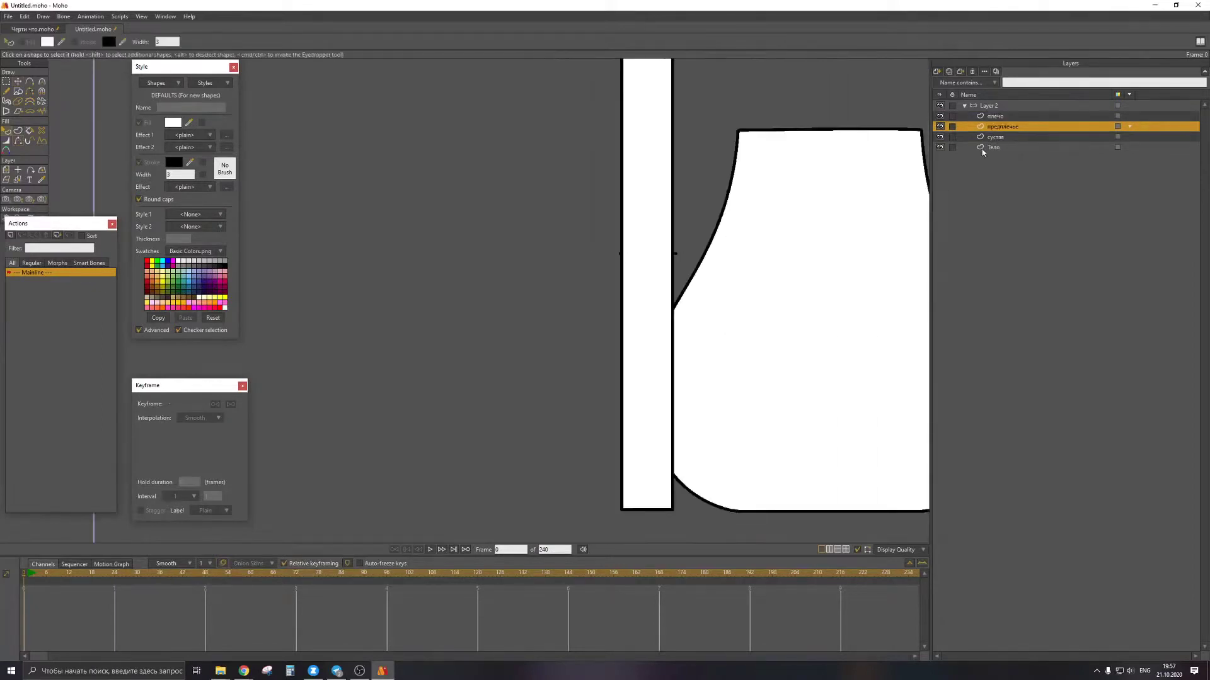
Select the плечо, предплечье and сустав layers and move the whole arm straight down to a Y position of about -0.43
click(993, 107)
scroll(811, 183, down, 3)
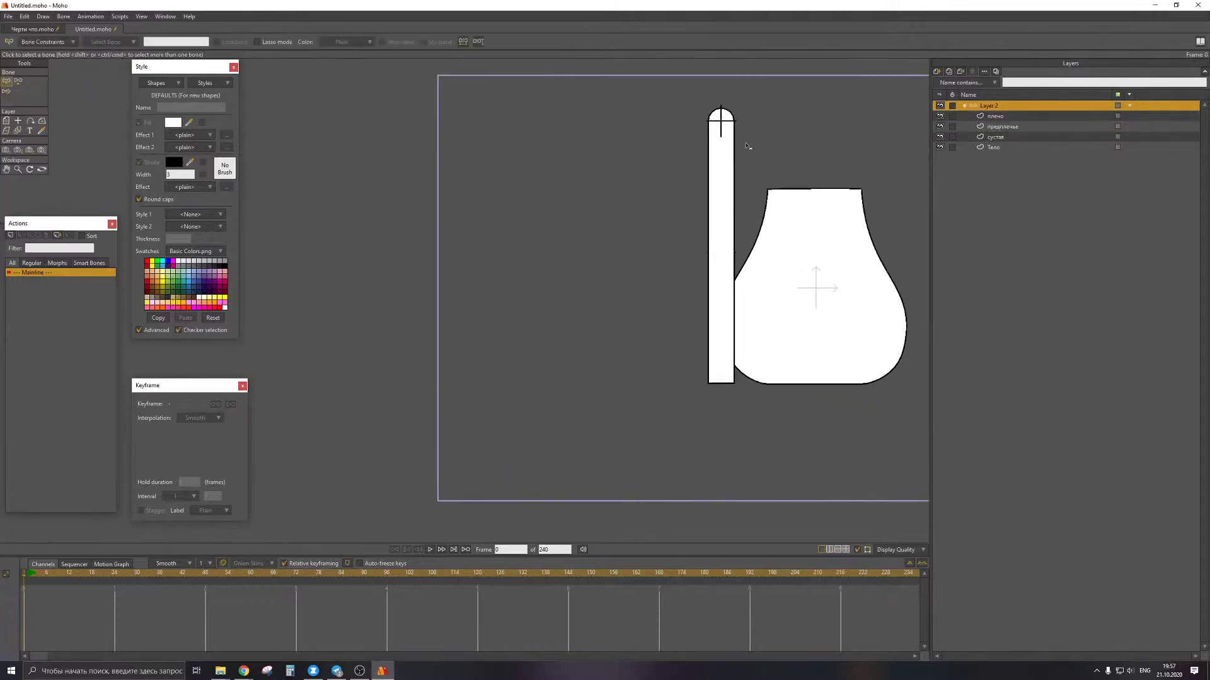
click(1000, 121)
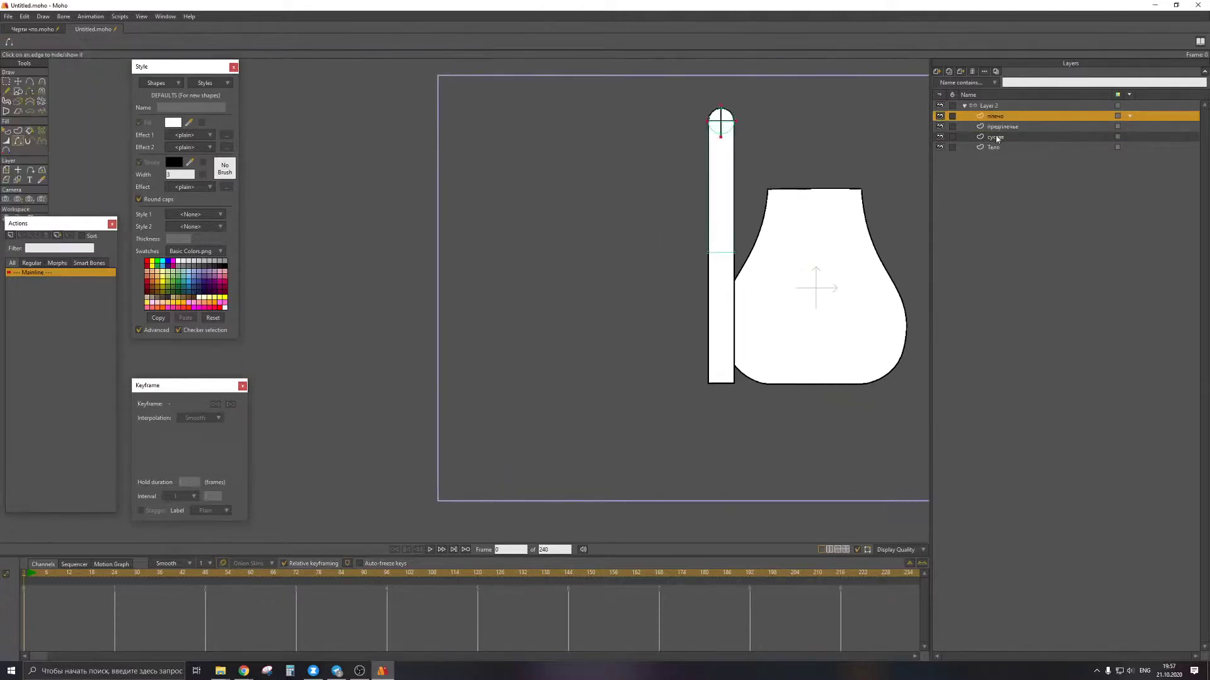
shift+click(996, 137)
key(m)
drag(738, 215, 737, 307)
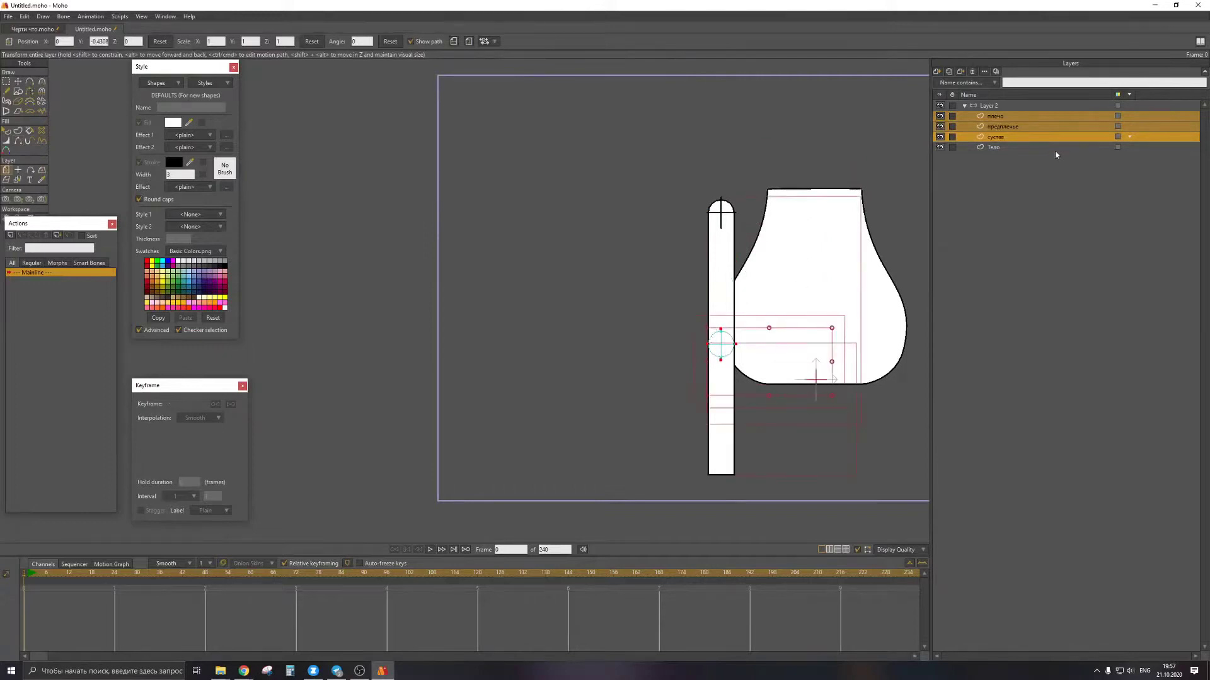
On the Layer 2 bone layer, add a vertical bone about 0.84 long up the middle of the body and nudge its base left
click(1003, 106)
key(a)
drag(814, 377, 813, 202)
key(t)
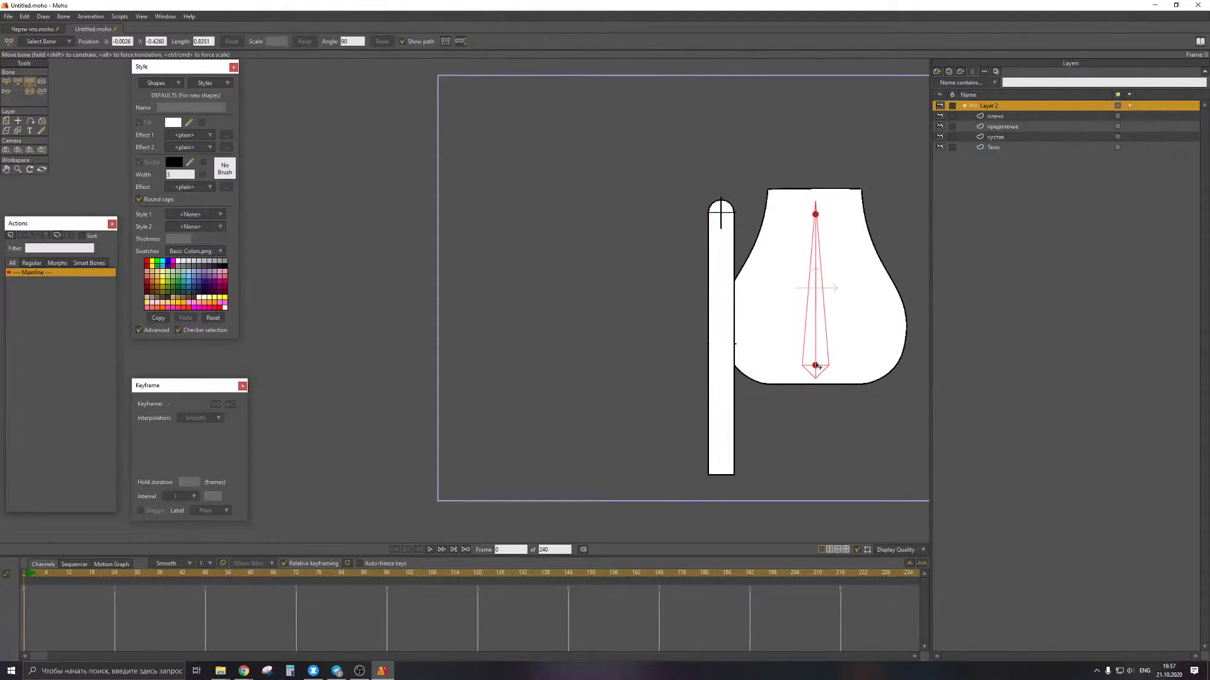
drag(816, 365, 812, 364)
drag(769, 241, 821, 226)
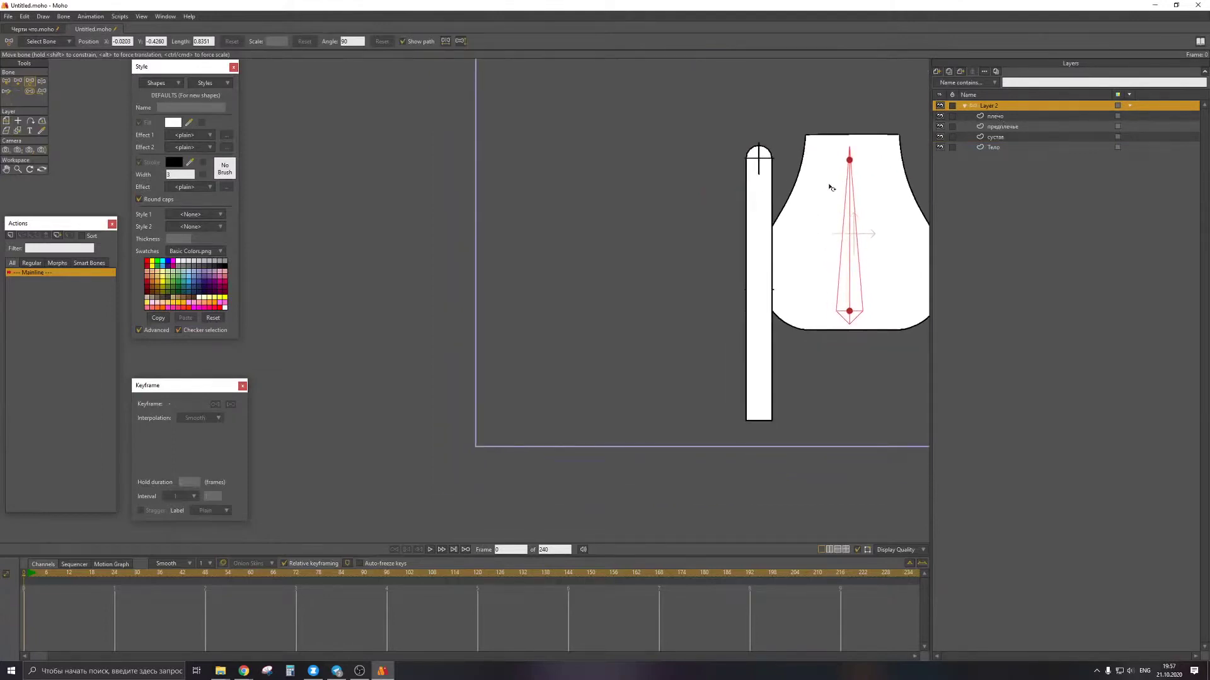
Turn off the display of fills in the viewport so only the outlines of the arm and body are drawn
scroll(741, 161, up, 3)
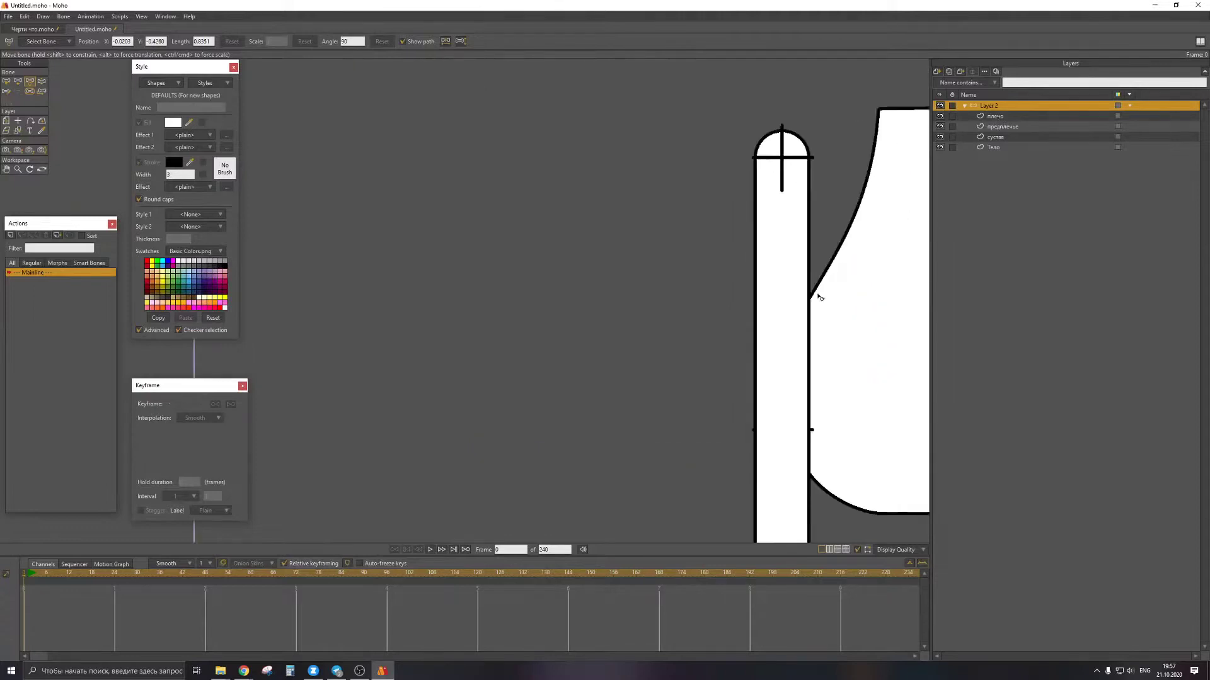
drag(893, 556, 898, 550)
click(906, 546)
click(929, 531)
Add an upper-arm bone about 0.62 long from the shoulder cross down to the elbow cross and fine-tune its position
mouse_move(785, 156)
mouse_down()
mouse_move(766, 162)
mouse_move(761, 198)
mouse_move(773, 267)
mouse_move(750, 413)
mouse_up()
key(a)
scroll(762, 160, up, 4)
scroll(765, 228, down, 5)
scroll(766, 413, up, 2)
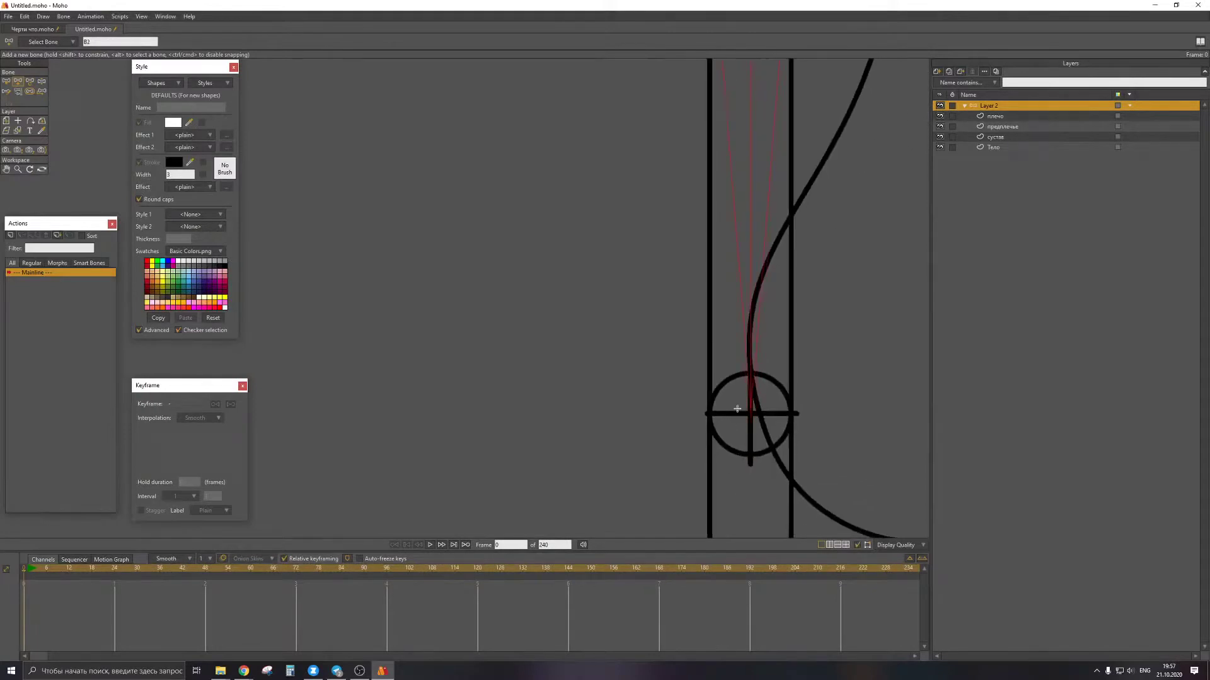
scroll(737, 409, up, 3)
key(t)
drag(778, 281, 780, 289)
scroll(779, 288, down, 5)
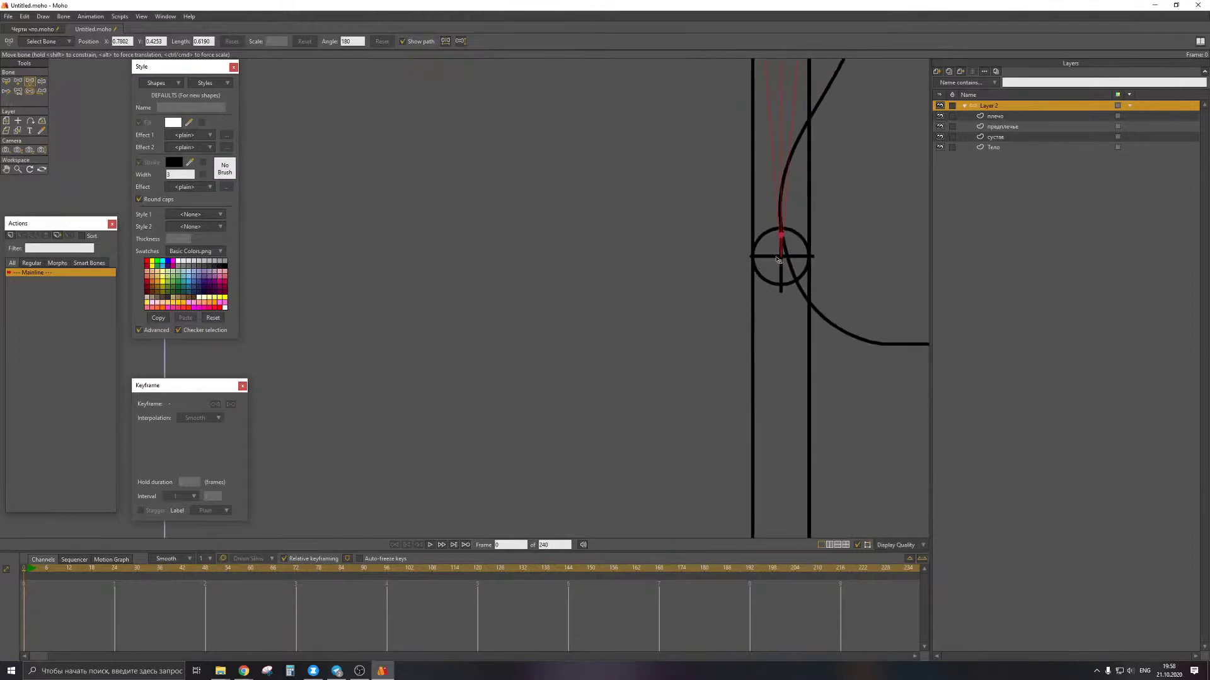
Add a forearm bone from the elbow cross straight down to the end of the forearm
key(a)
drag(779, 257, 782, 370)
scroll(781, 361, up, 4)
scroll(766, 395, down, 2)
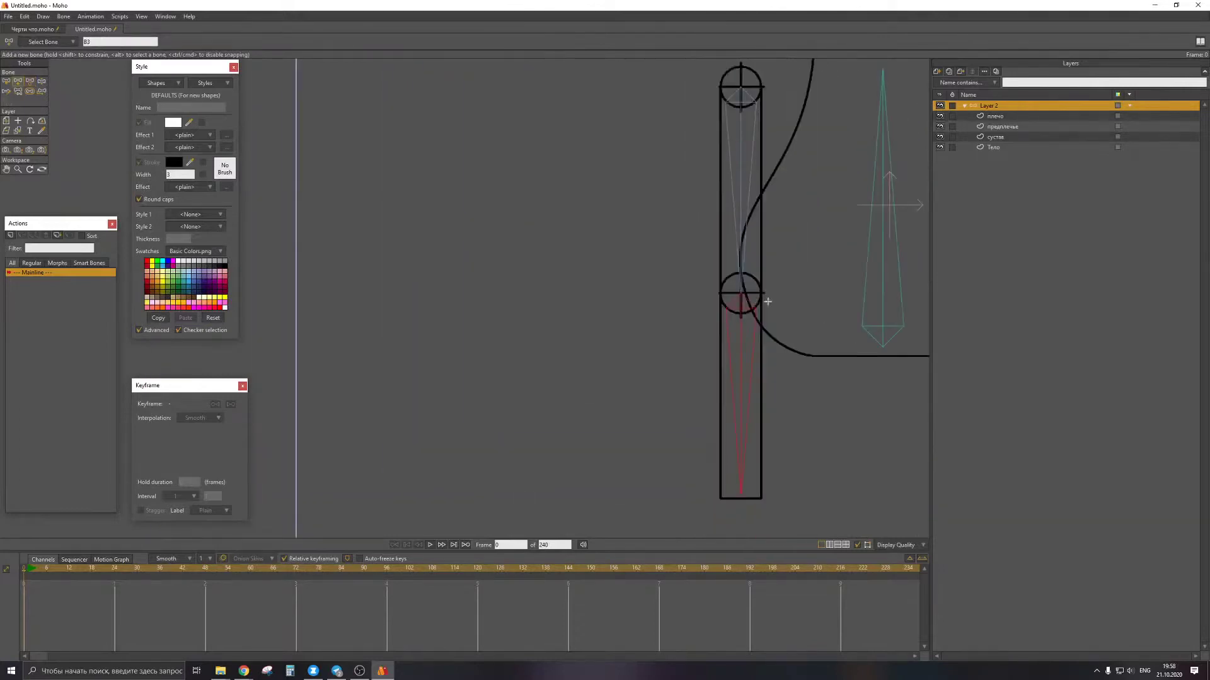
Bind the points of the сустав and предплечье layers to the forearm bone
click(996, 137)
key(b)
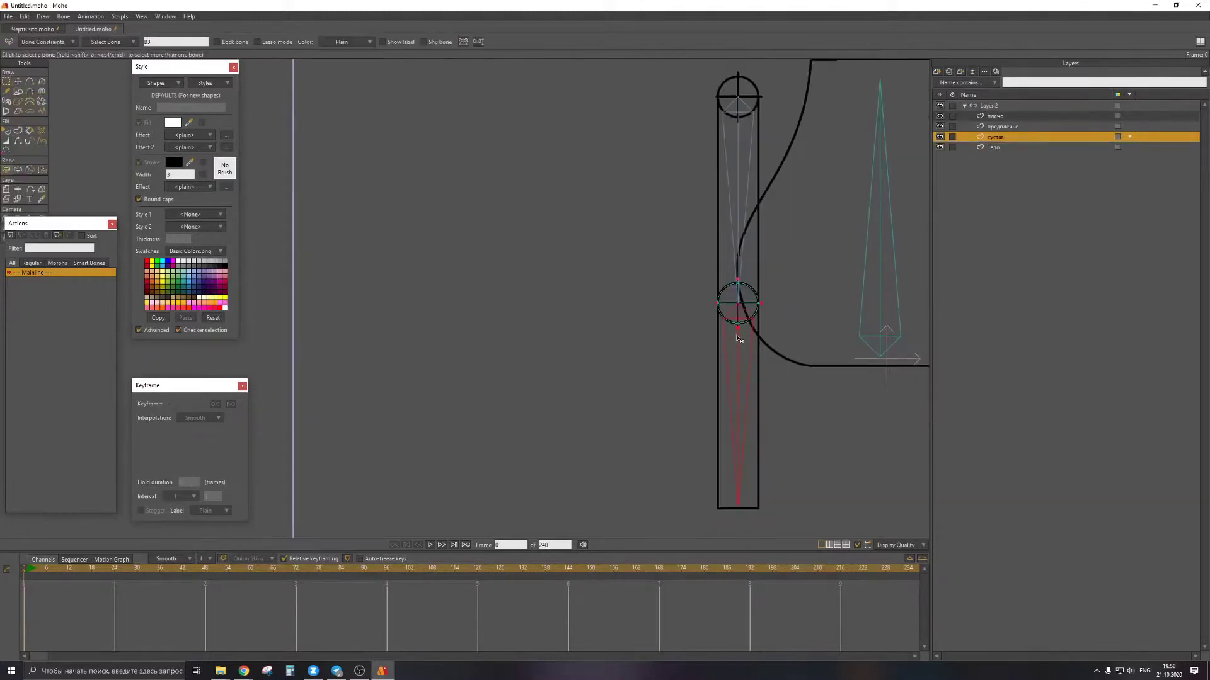
key(i)
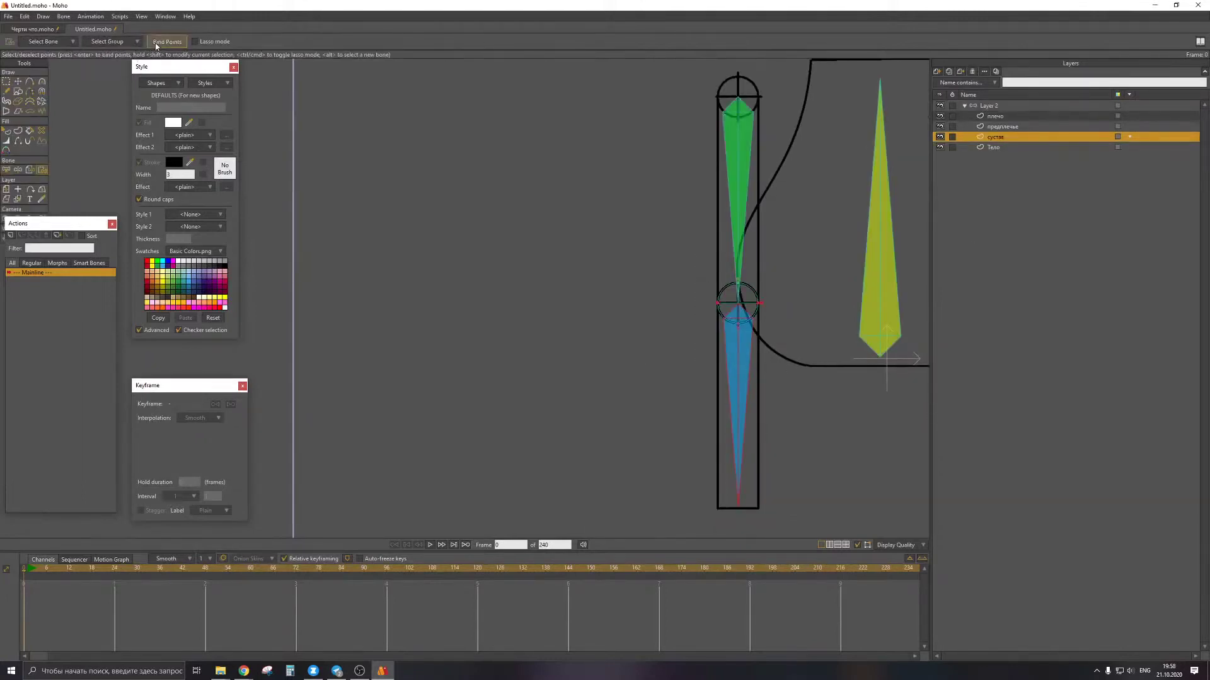
click(1008, 127)
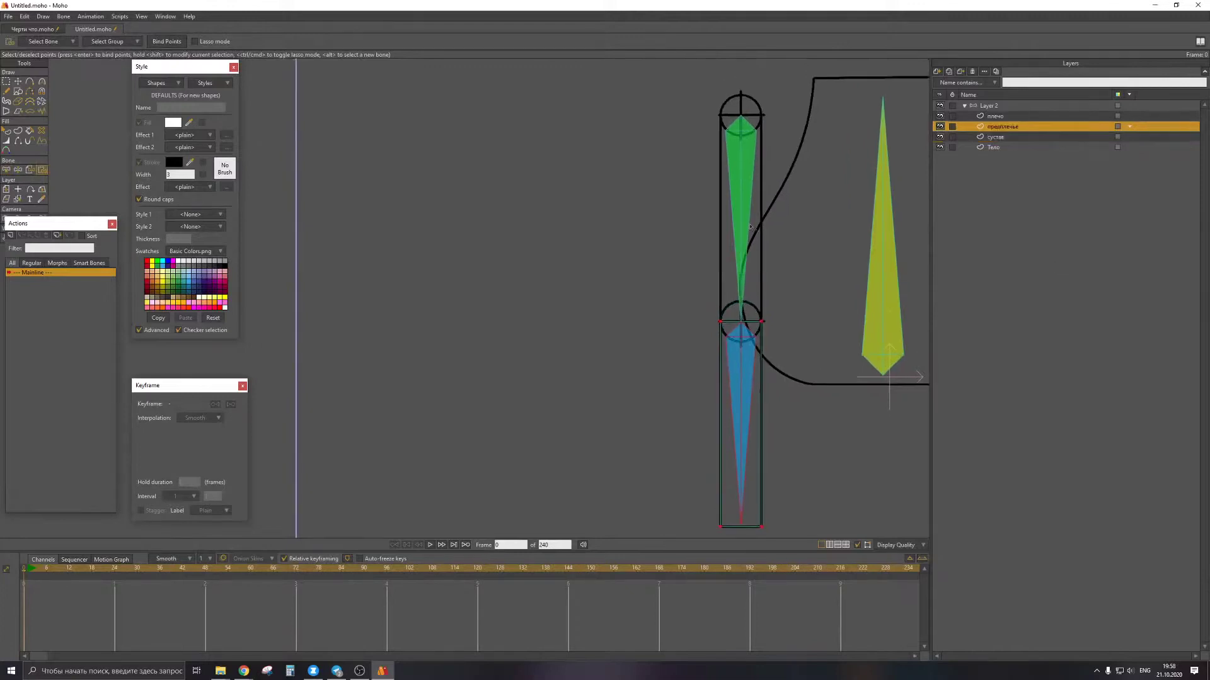
key(b)
key(i)
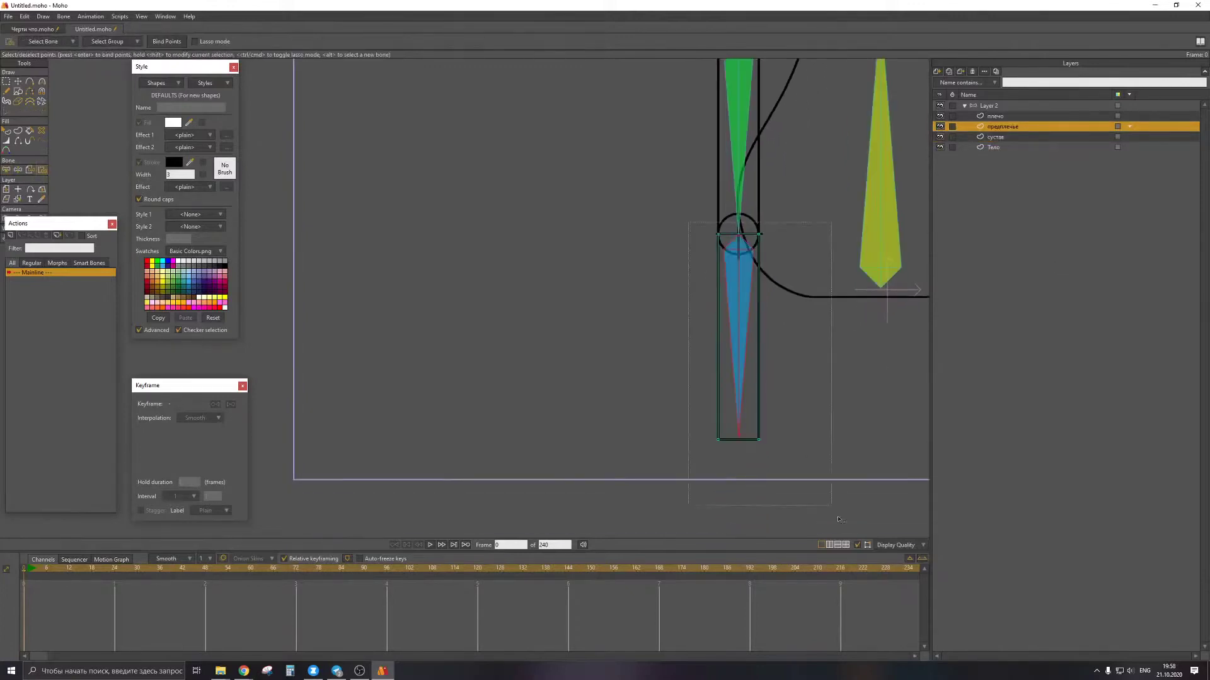
click(151, 42)
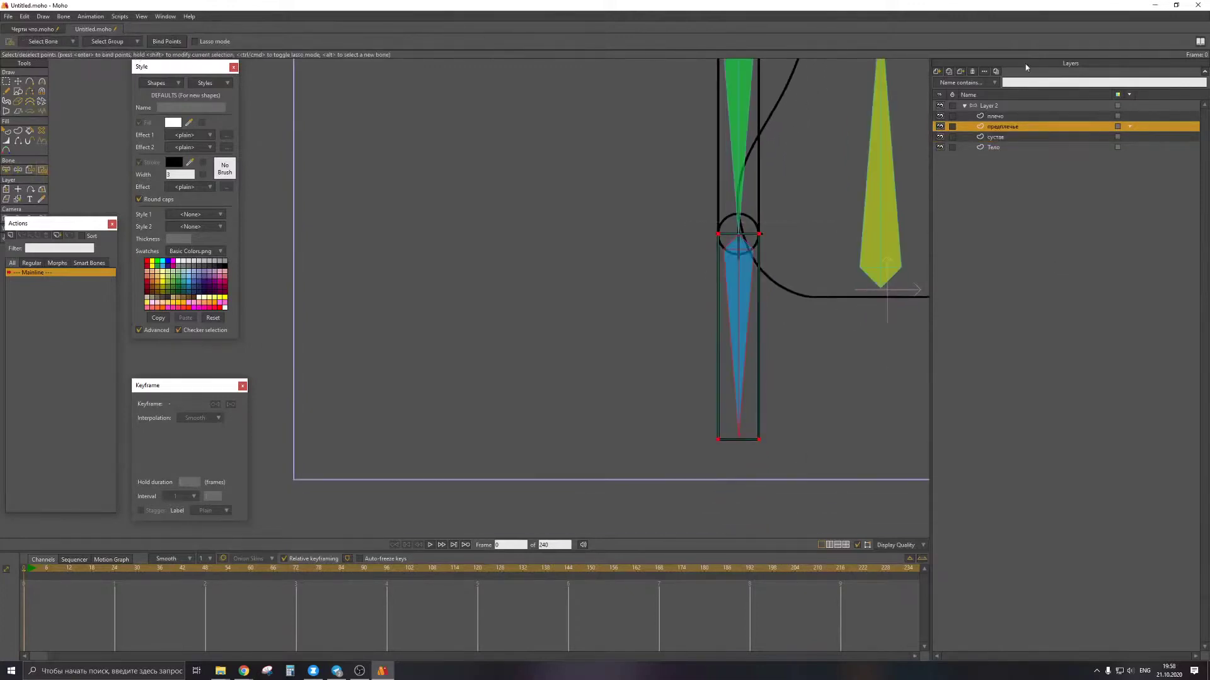
Bind all points of the плечо layer to the upper-arm bone
click(995, 118)
drag(638, 169, 776, 441)
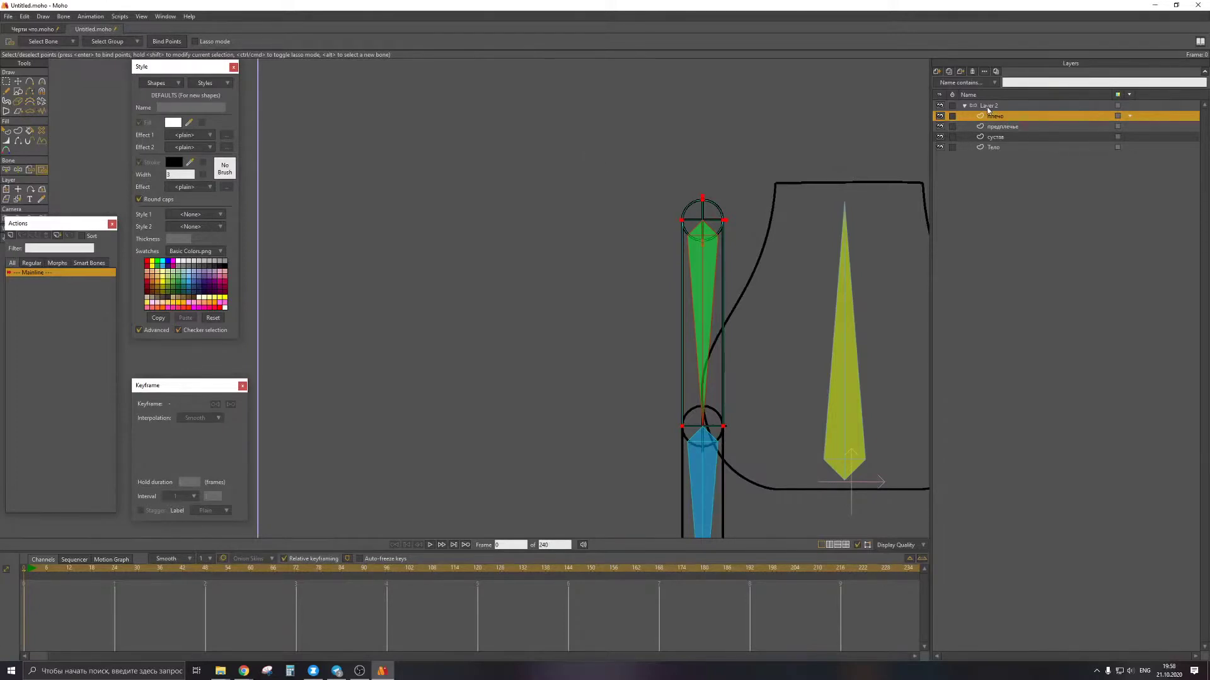
scroll(779, 240, down, 4)
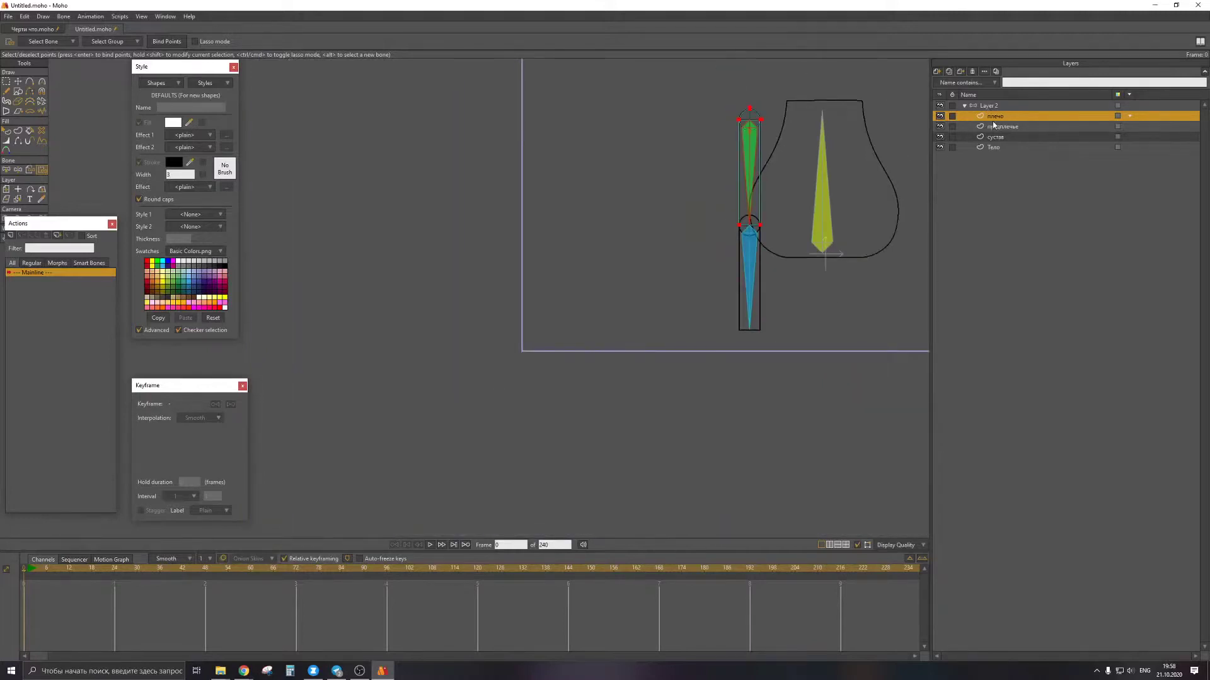
Create a vector layer named кисть above the other arm layers inside the bone layer
key(ctrl+shift+v)
text(rbcnm)
key(ctrl+a)
key(alt+shift)
text(КЕи)
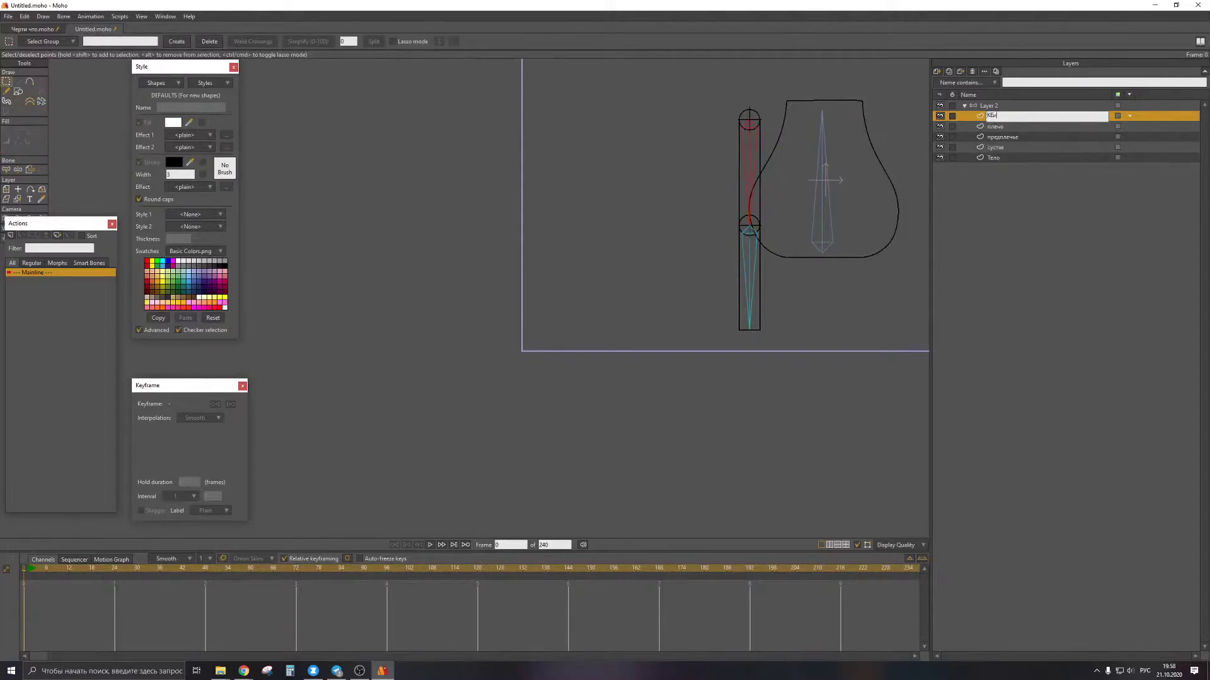
key(Return)
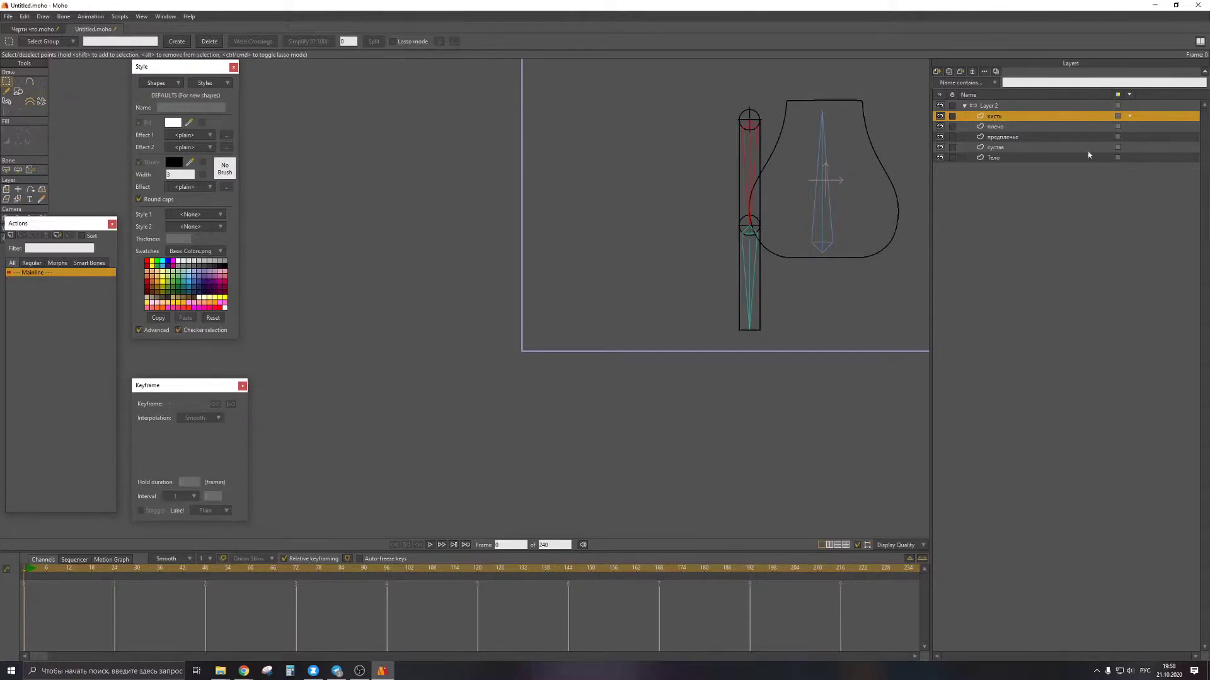
Try to move the top point of the shoulder circle on the плечо layer down to the cross centre, and undo it
click(1023, 127)
scroll(765, 118, up, 3)
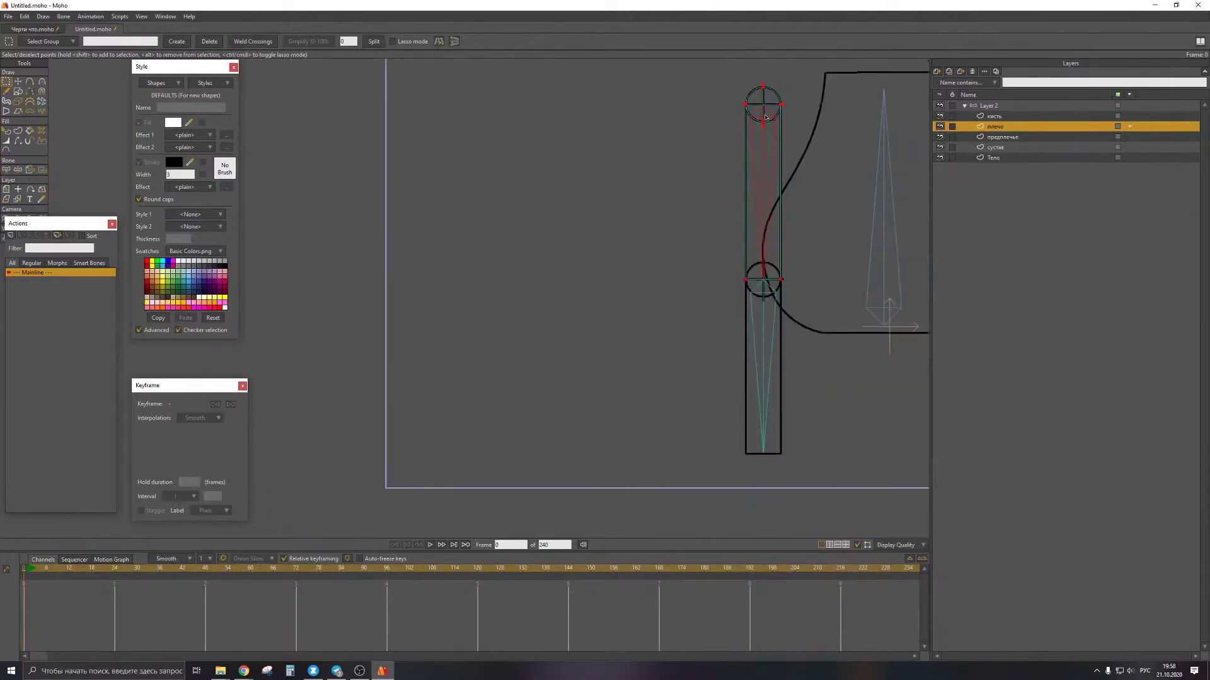
scroll(766, 116, up, 2)
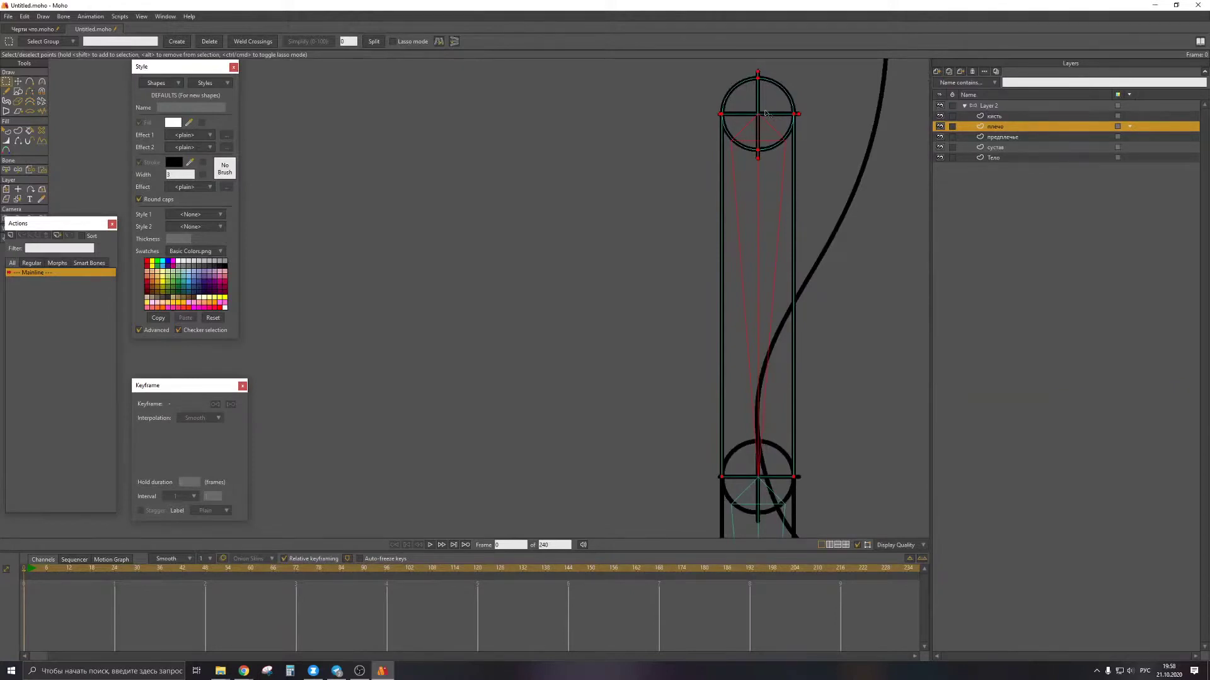
drag(756, 90, 747, 124)
click(750, 114)
scroll(750, 114, up, 3)
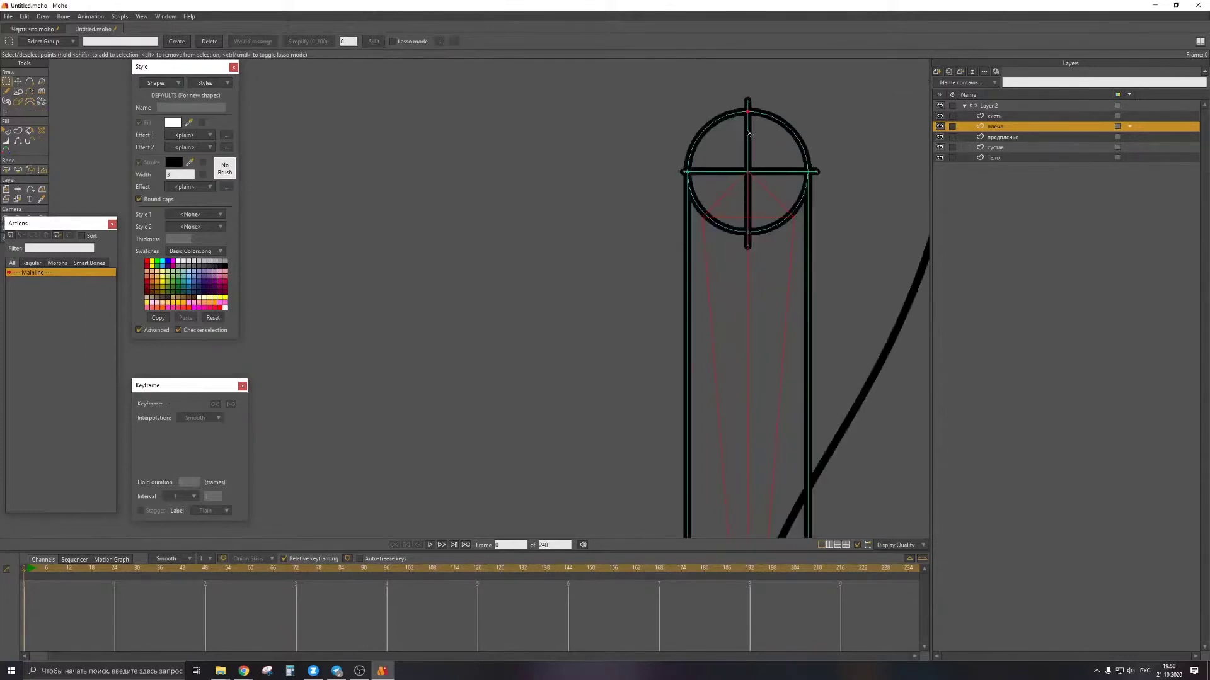
scroll(749, 113, up, 2)
key(t)
drag(748, 112, 752, 217)
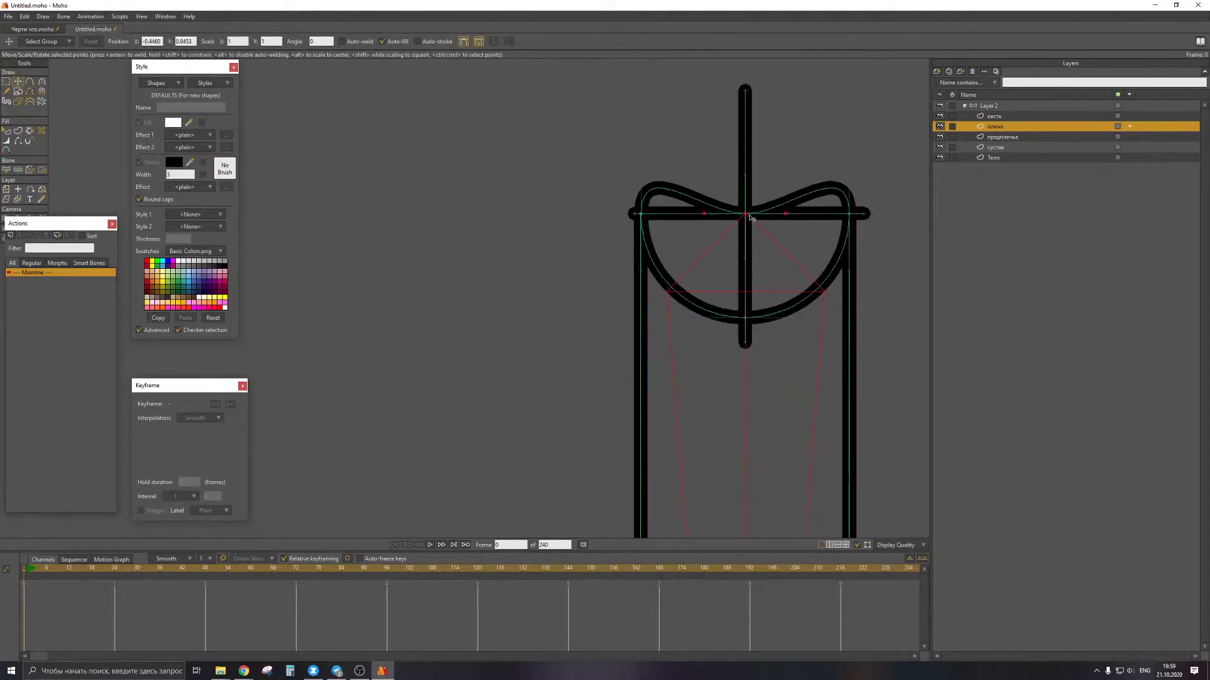
key(ctrl+z)
scroll(759, 159, down, 5)
key(q)
drag(760, 157, 761, 132)
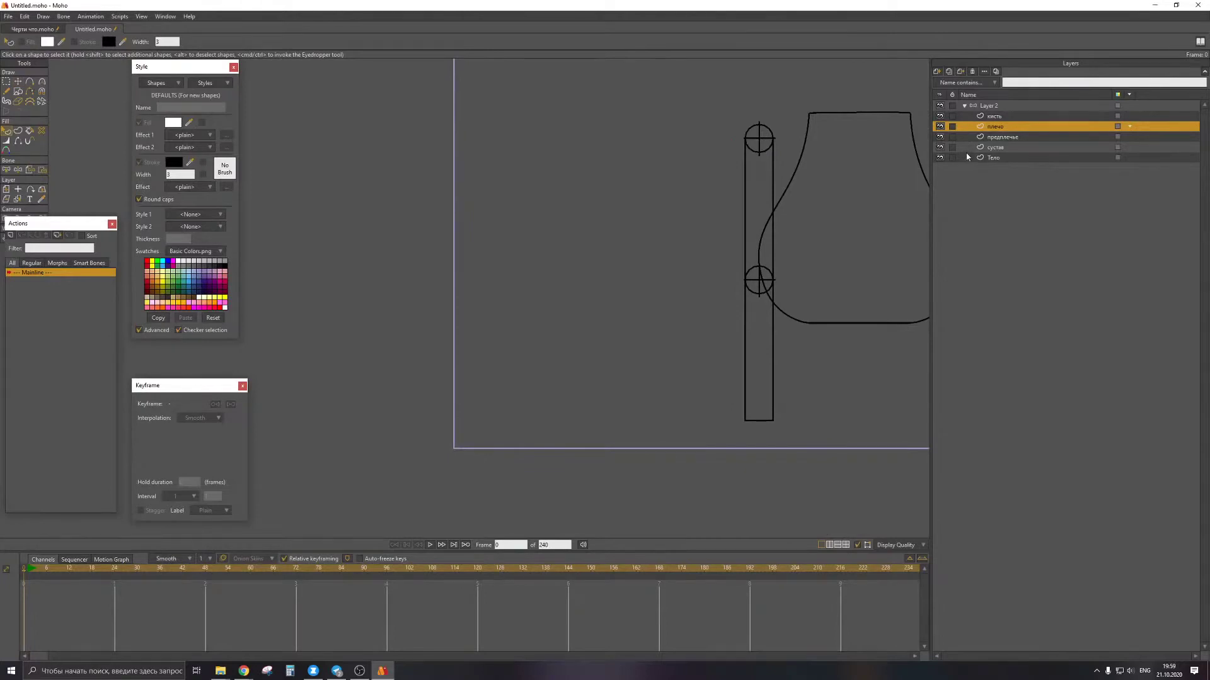
Group the кисть, плечо, предплечье and сустав layers into one group layer
click(994, 117)
shift+click(1007, 148)
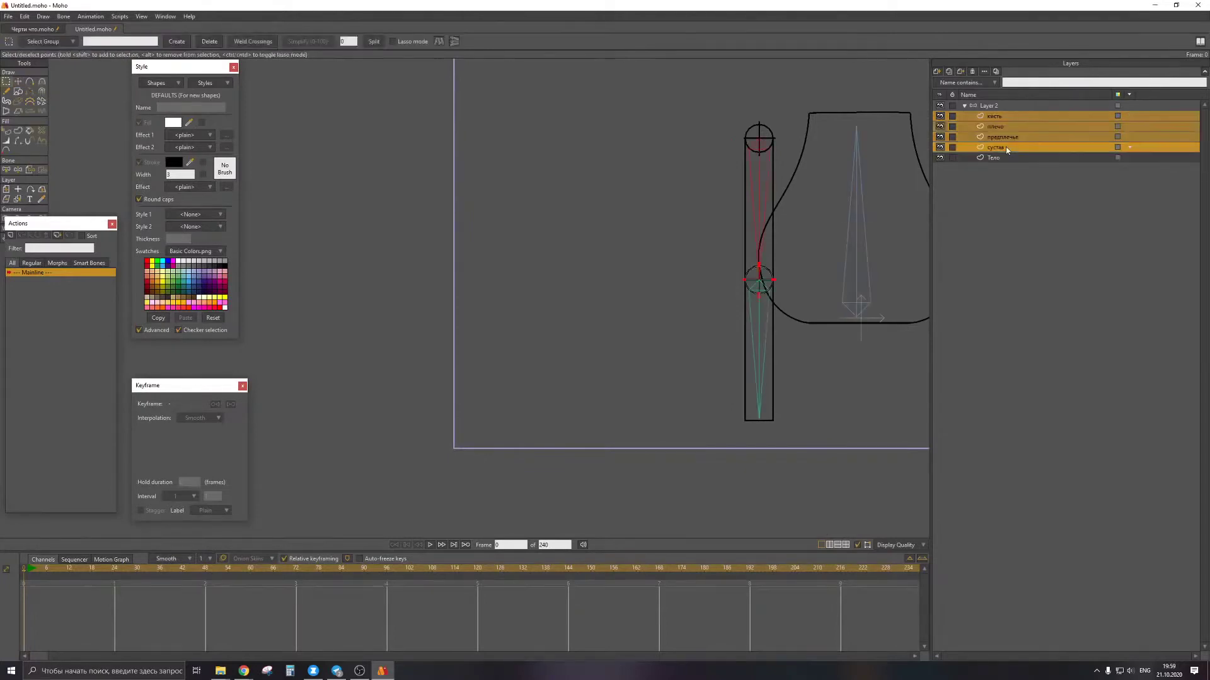
key(ctrl+g)
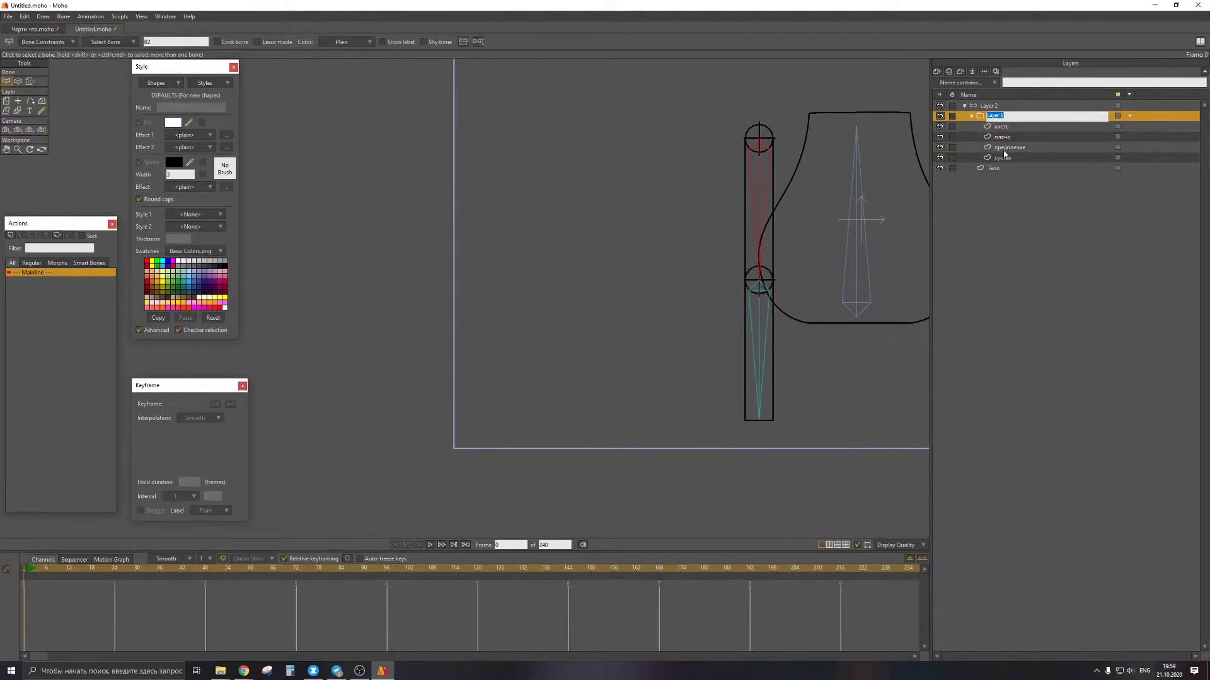
text(N)
key(Return)
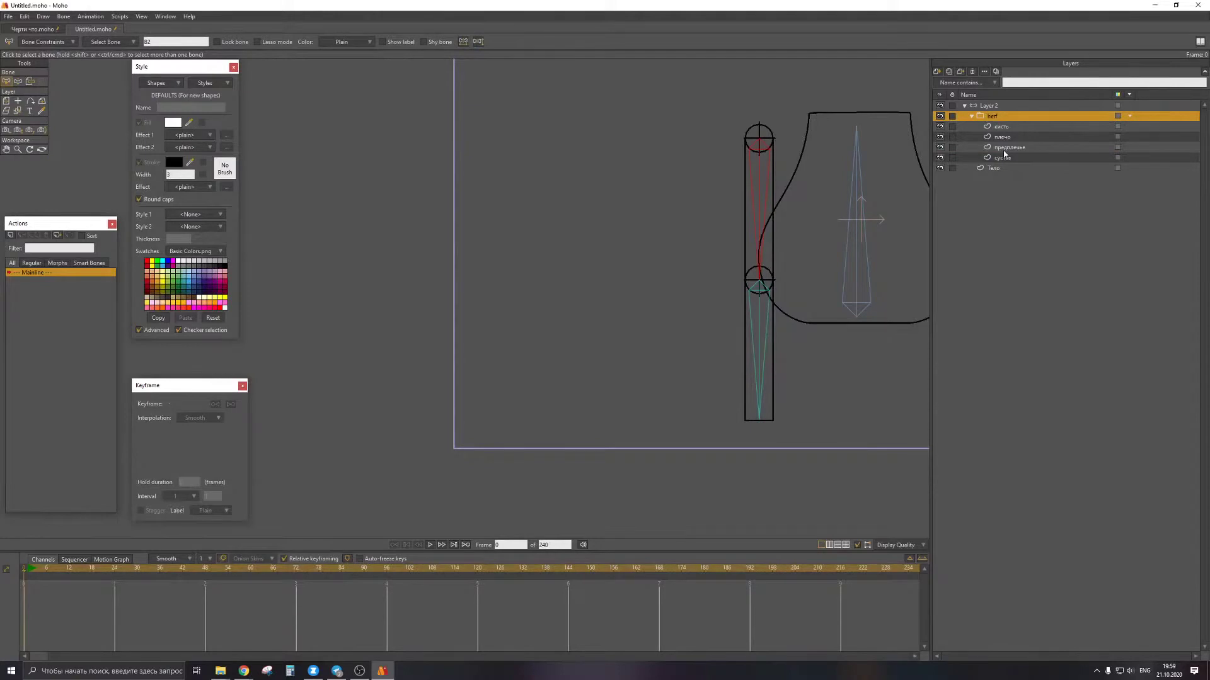
Rename the group layer to Рука and reorder its layers so предплечье is first, directly above кисть
double_click(1035, 115)
text(РПука)
key(ctrl+a)
text(Рука)
key(Return)
drag(1001, 130, 1000, 156)
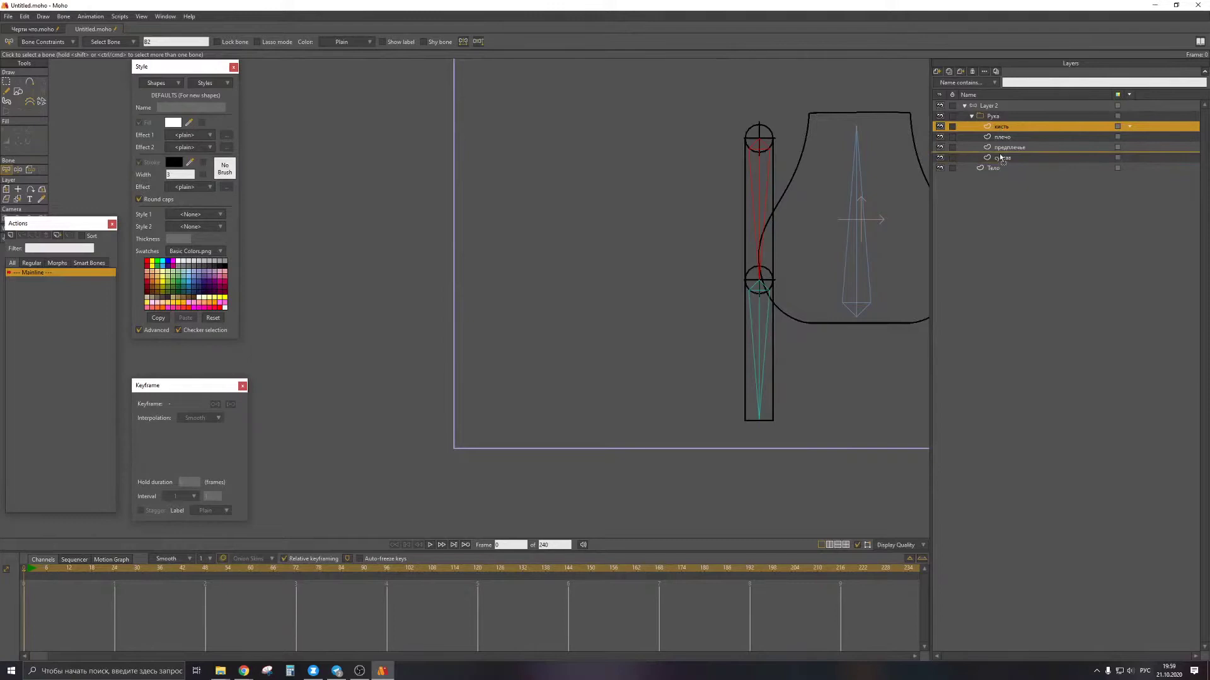
drag(999, 155, 1001, 134)
On the кисть layer, draw a closed hand outline with four fingers extending below the end of the forearm
drag(753, 405, 694, 251)
scroll(694, 252, up, 7)
key(alt+shift)
key(e)
drag(693, 267, 697, 302)
key(ctrl+z)
key(a)
mouse_move(697, 302)
mouse_down()
mouse_move(633, 348)
mouse_move(691, 346)
mouse_move(710, 426)
mouse_move(734, 351)
mouse_move(775, 416)
mouse_move(774, 344)
mouse_move(818, 371)
mouse_move(792, 310)
mouse_move(794, 329)
mouse_up()
key(ctrl+z)
drag(819, 370, 690, 270)
scroll(712, 289, down, 5)
Enable the stroke on the hand shape and turn the viewport's display of fills back on
key(q)
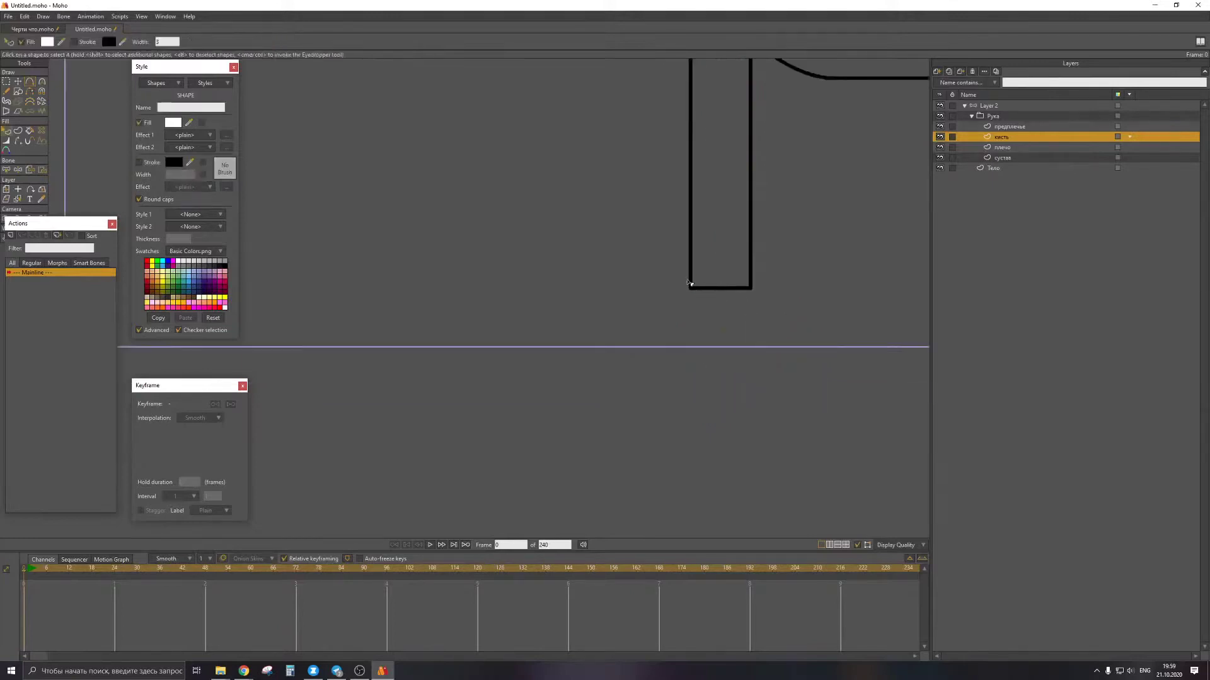
click(138, 162)
click(882, 544)
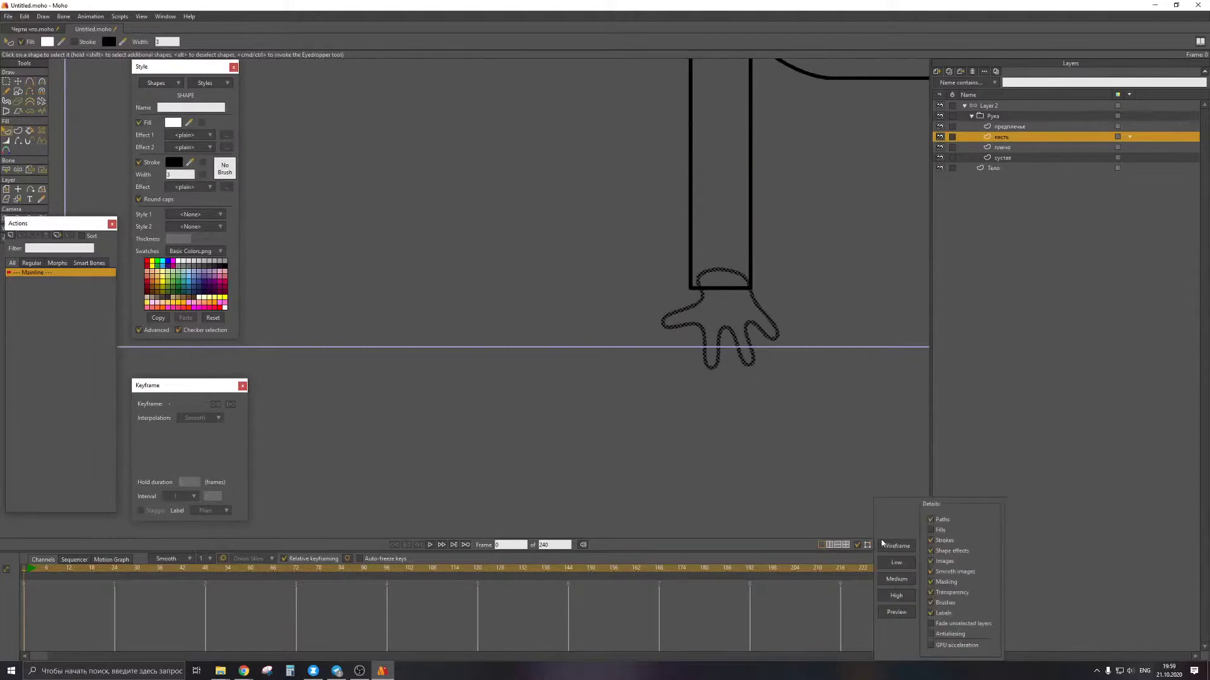
click(931, 532)
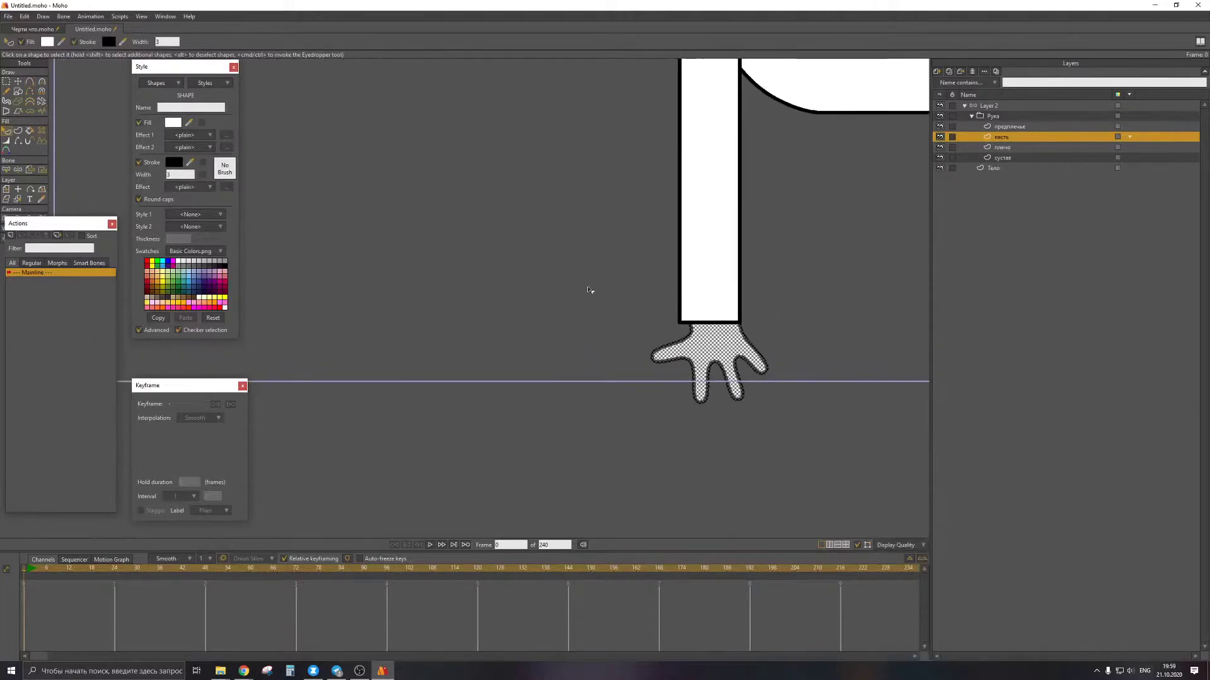
Change the hand shape's fill colour to orange
click(183, 303)
click(497, 254)
scroll(584, 288, down, 1)
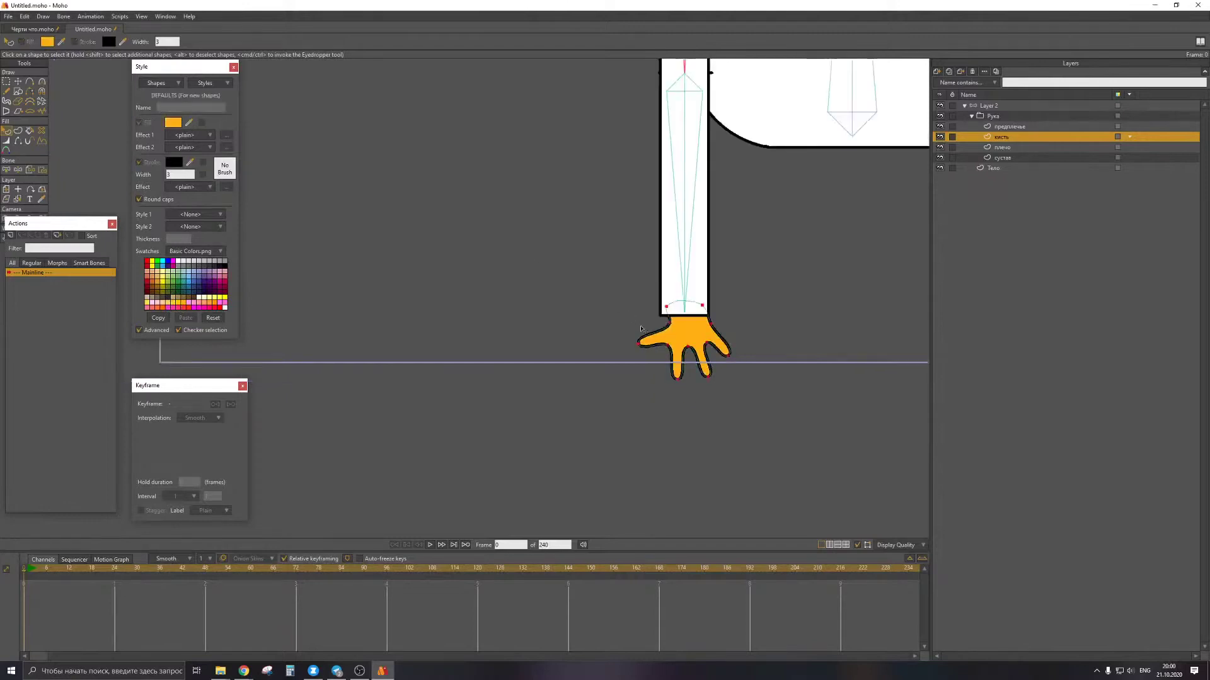
Shift the hand slightly left to centre it under the forearm and adjust its wrist point inside the forearm's end
key(g)
scroll(673, 323, up, 2)
key(t)
drag(688, 338, 683, 335)
key(g)
drag(646, 281, 655, 301)
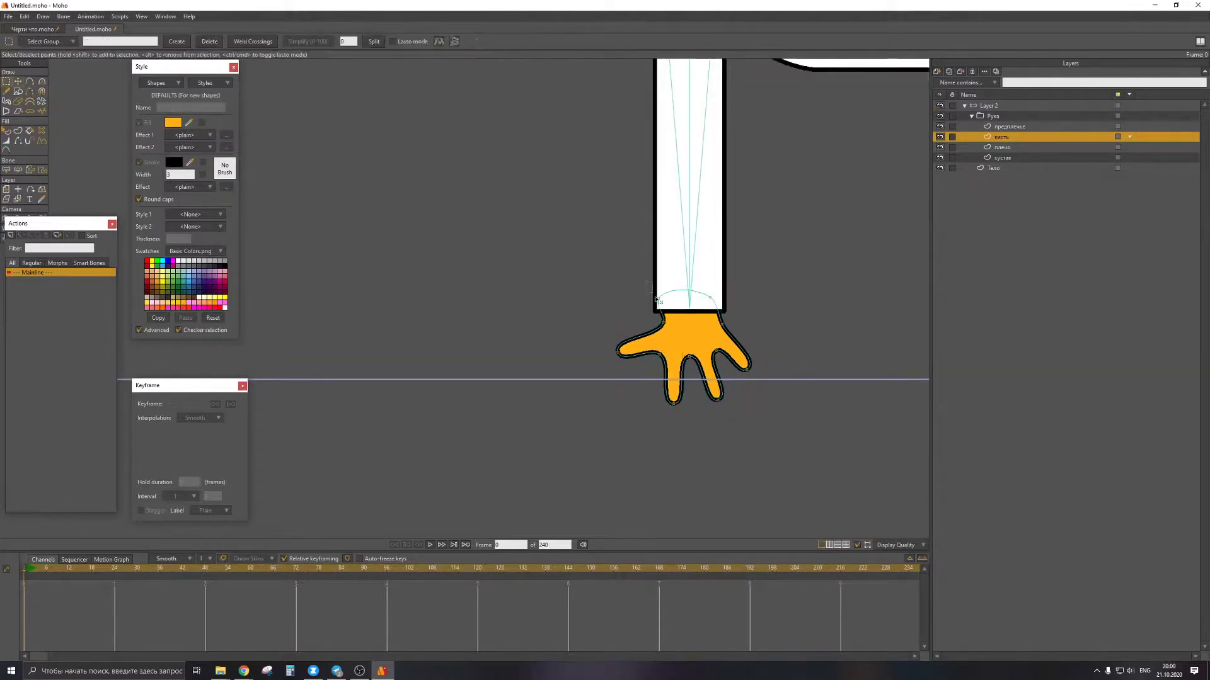
key(t)
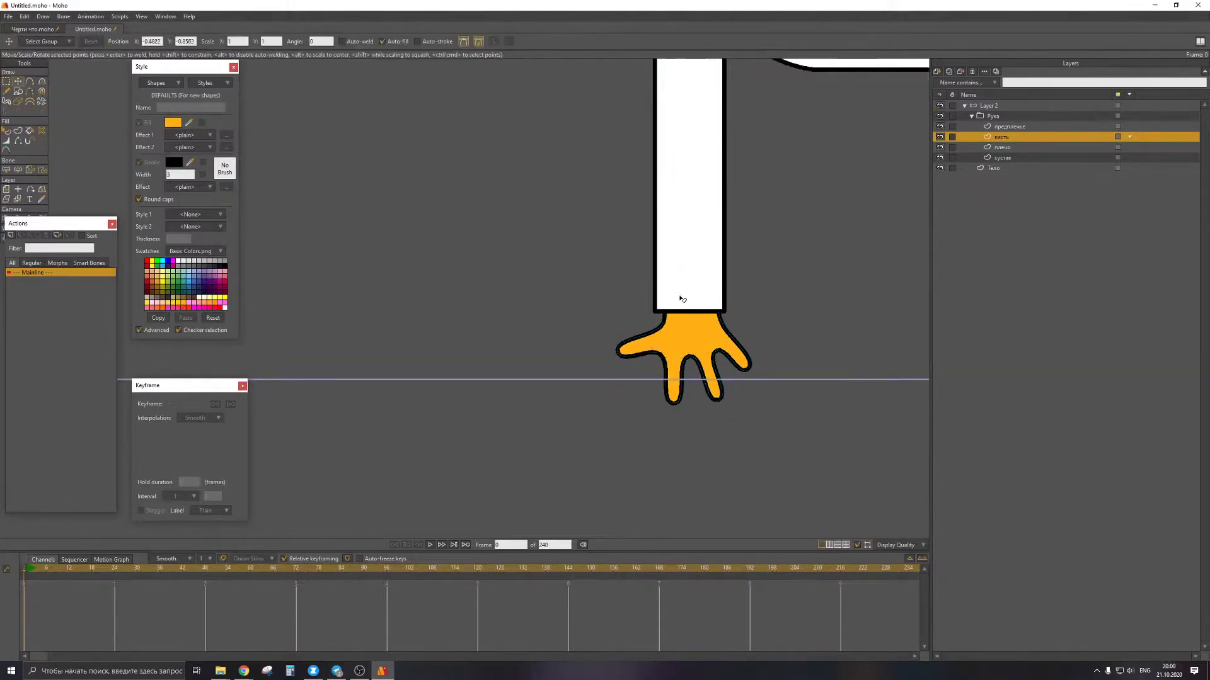
key(q)
On the Layer 2 bone layer, add a short bone through the hand as a child of the forearm bone
scroll(680, 298, down, 5)
click(1002, 108)
mouse_move(636, 310)
mouse_down()
mouse_move(661, 288)
mouse_move(676, 351)
mouse_up()
scroll(661, 288, up, 3)
click(679, 280)
key(a)
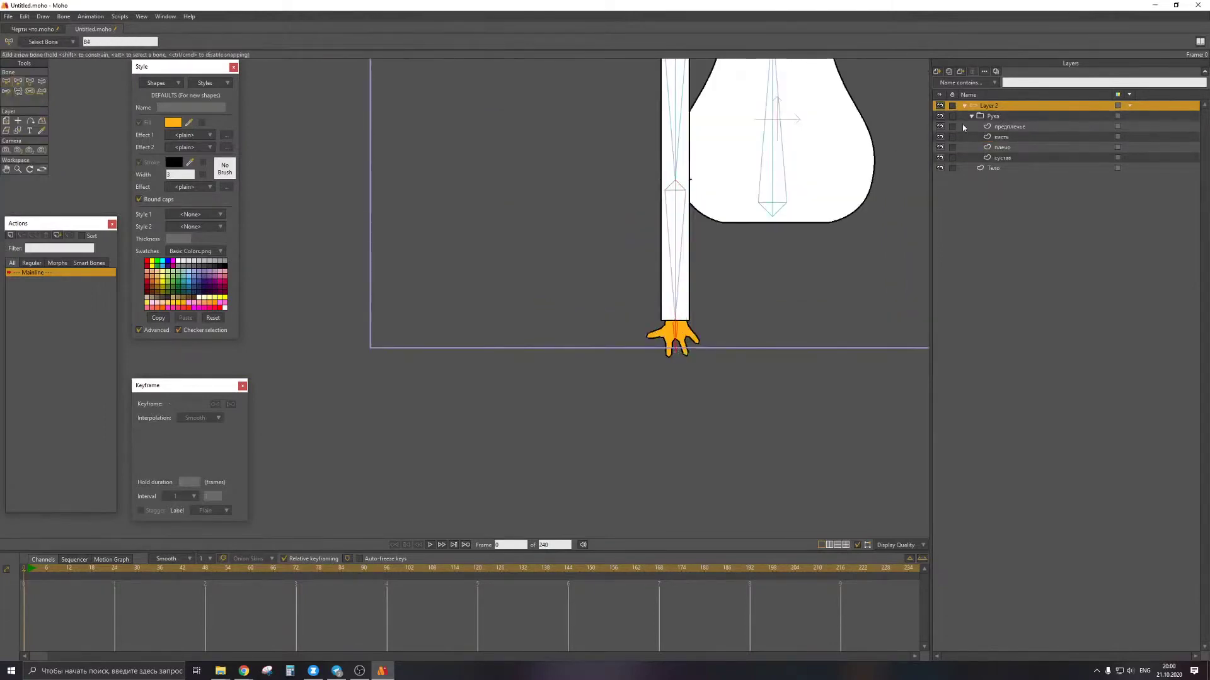
Bind the кисть layer's points to the hand bone and collapse the Рука group
click(1002, 127)
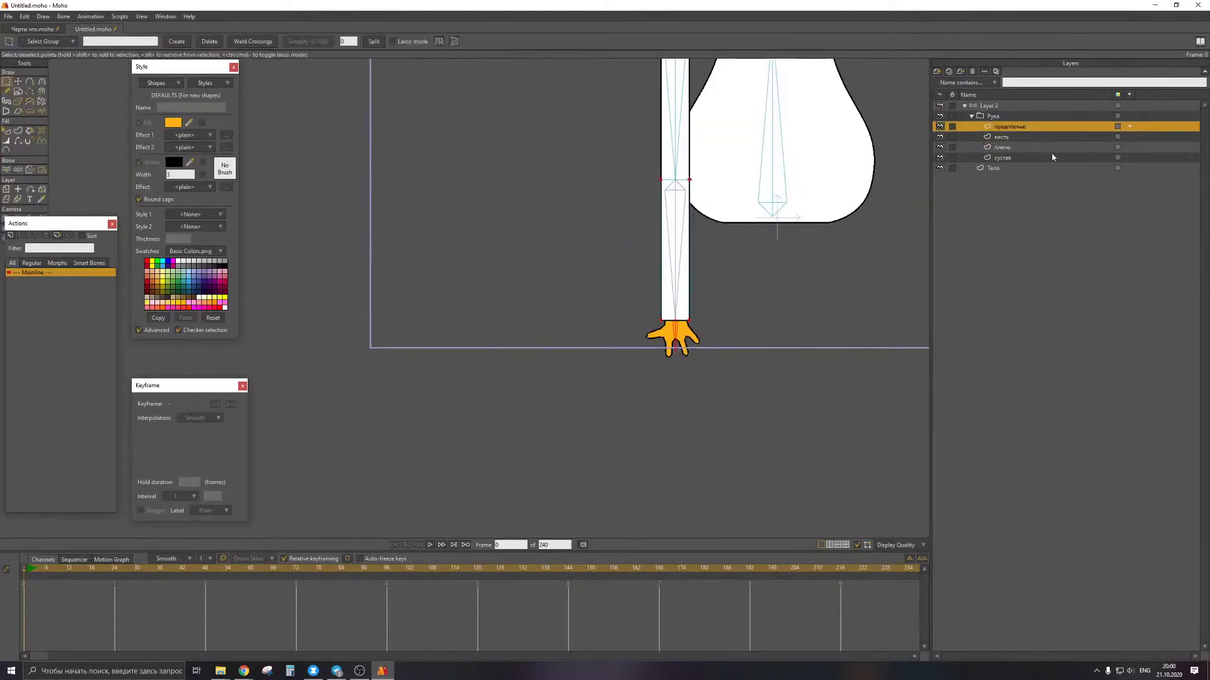
click(1019, 138)
click(681, 332)
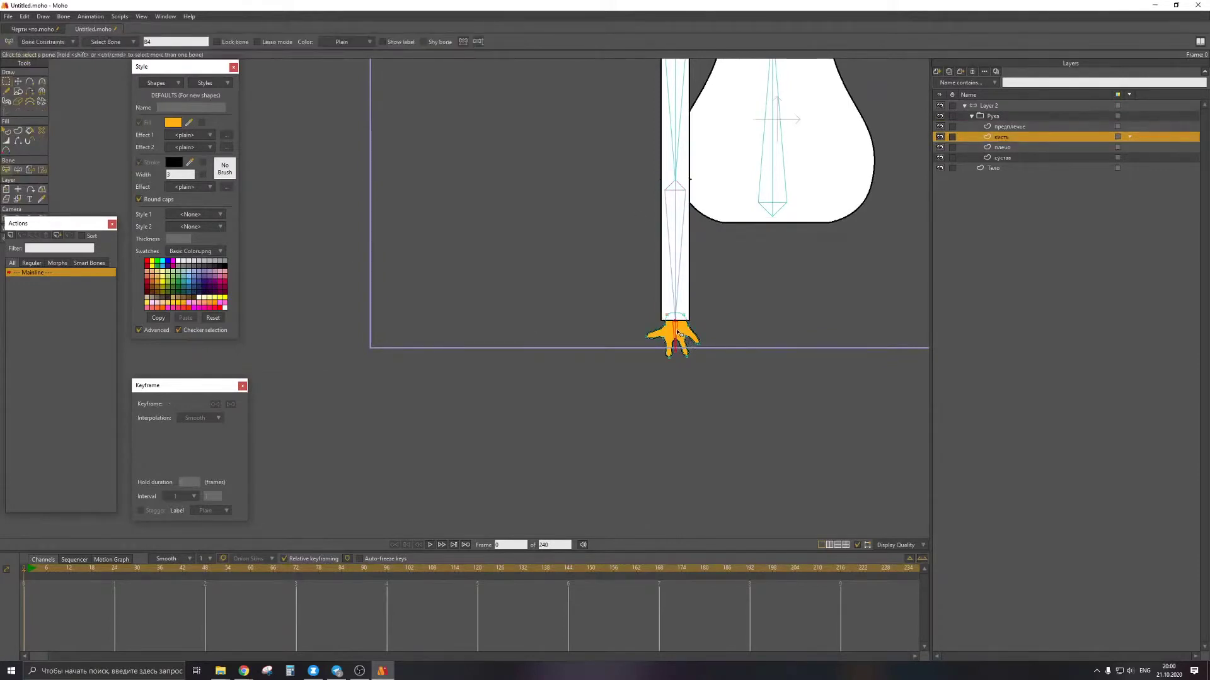
click(42, 170)
scroll(728, 210, down, 2)
key(b)
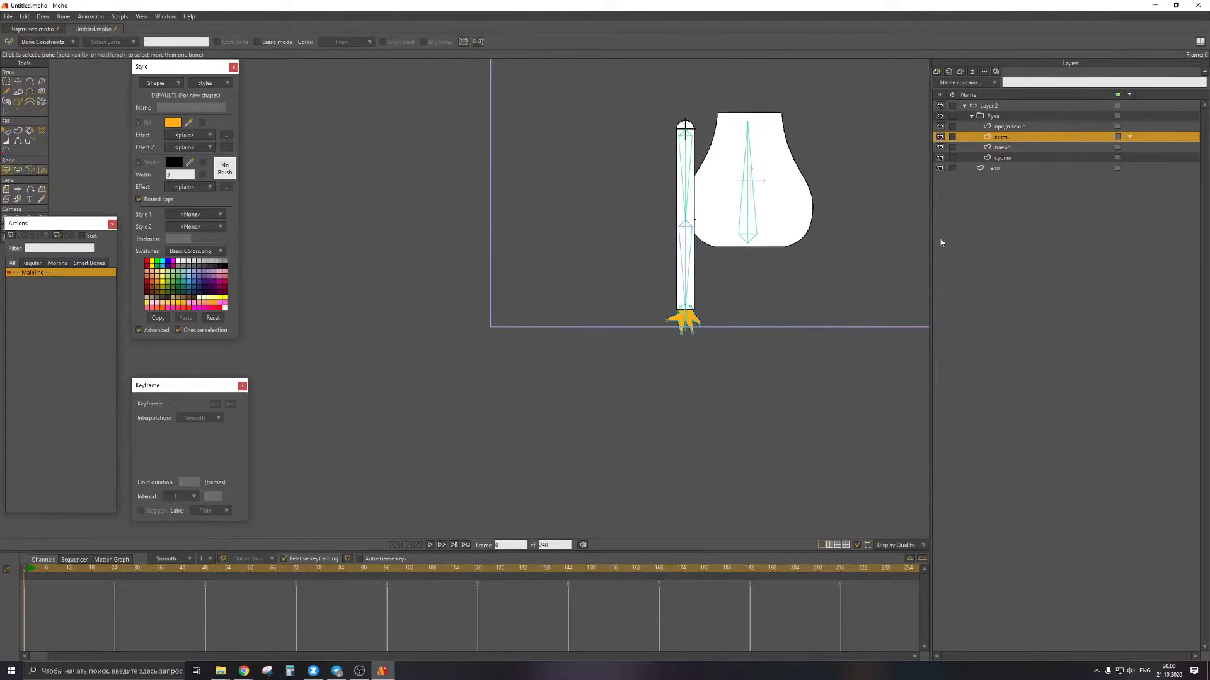
click(972, 116)
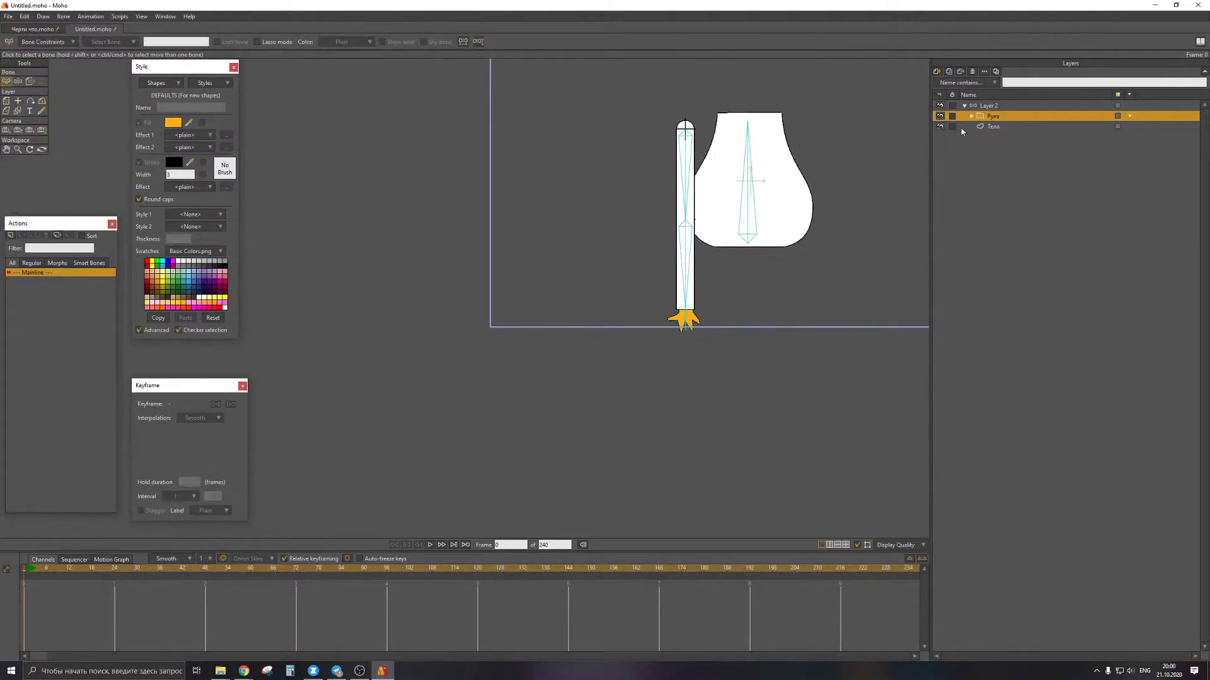
Try moving the upper-arm bone toward the body on Layer 2 and undo the move
click(989, 106)
scroll(675, 150, up, 2)
drag(682, 150, 720, 138)
key(ctrl+z)
key(Right)
key(ctrl+z)
Check the Тело layer's point binding to the torso bone at frame 0
ctrl+alt+click(769, 186)
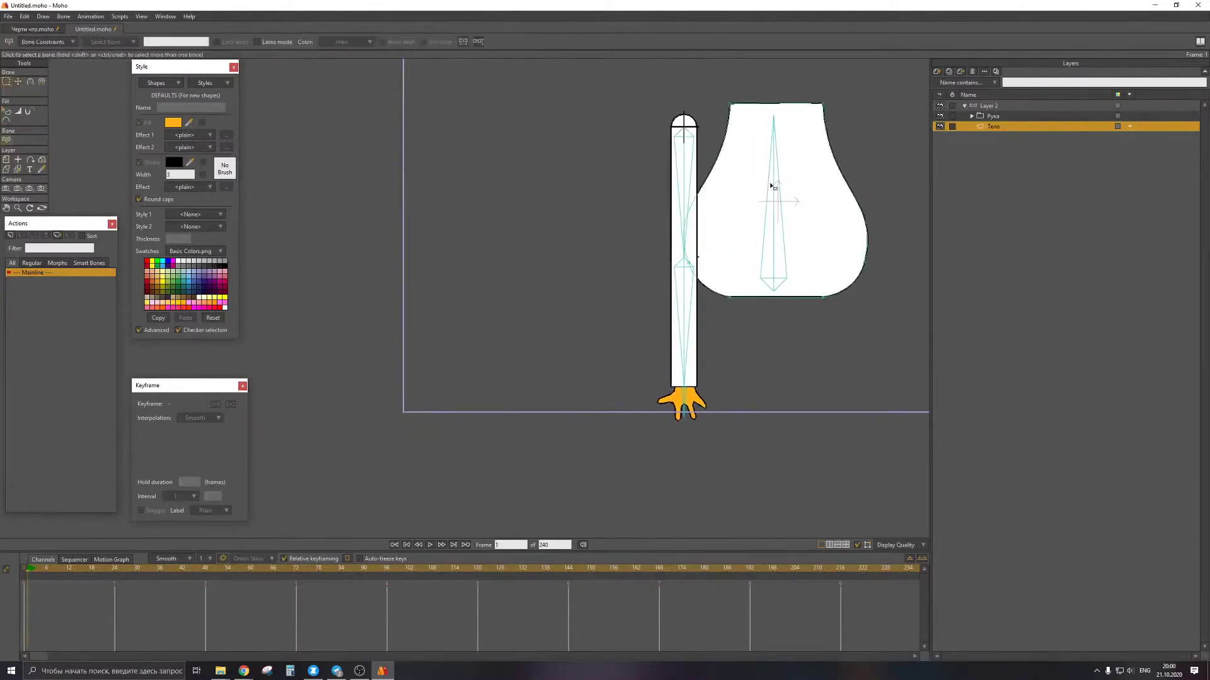
key(ctrl+Left)
key(i)
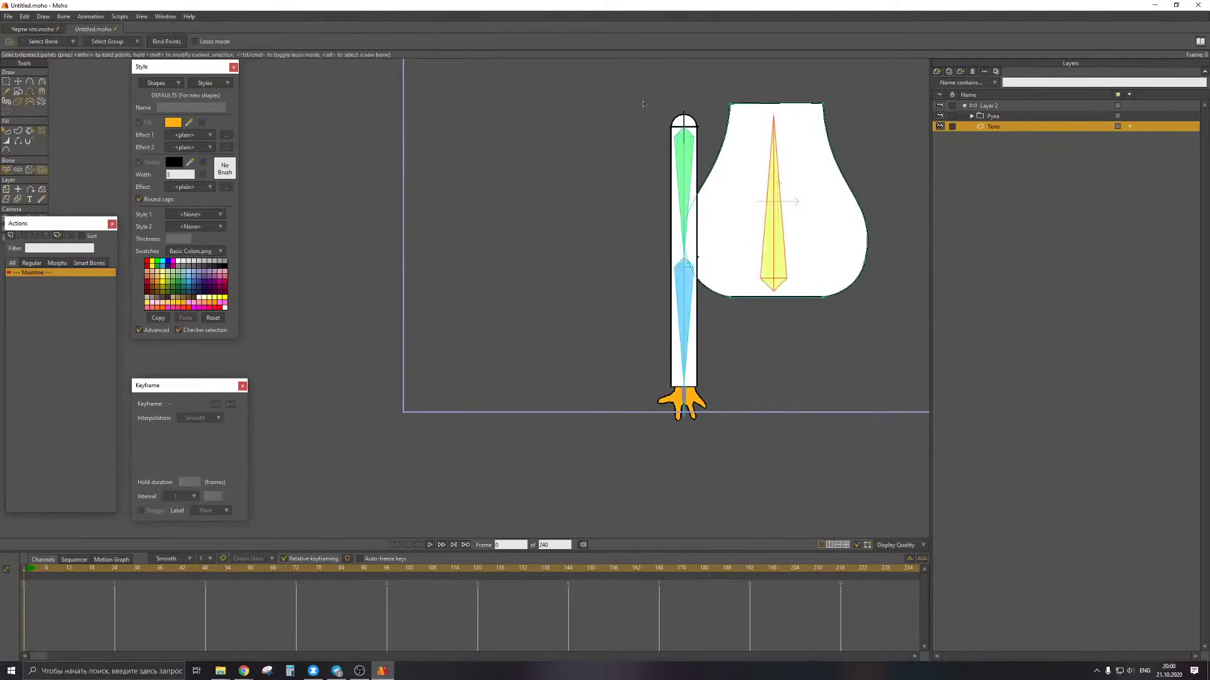
At frame 1 of Layer 2, move the upper-arm bone so the whole arm overlaps the body
click(1009, 105)
key(ctrl+Right)
drag(702, 151, 748, 154)
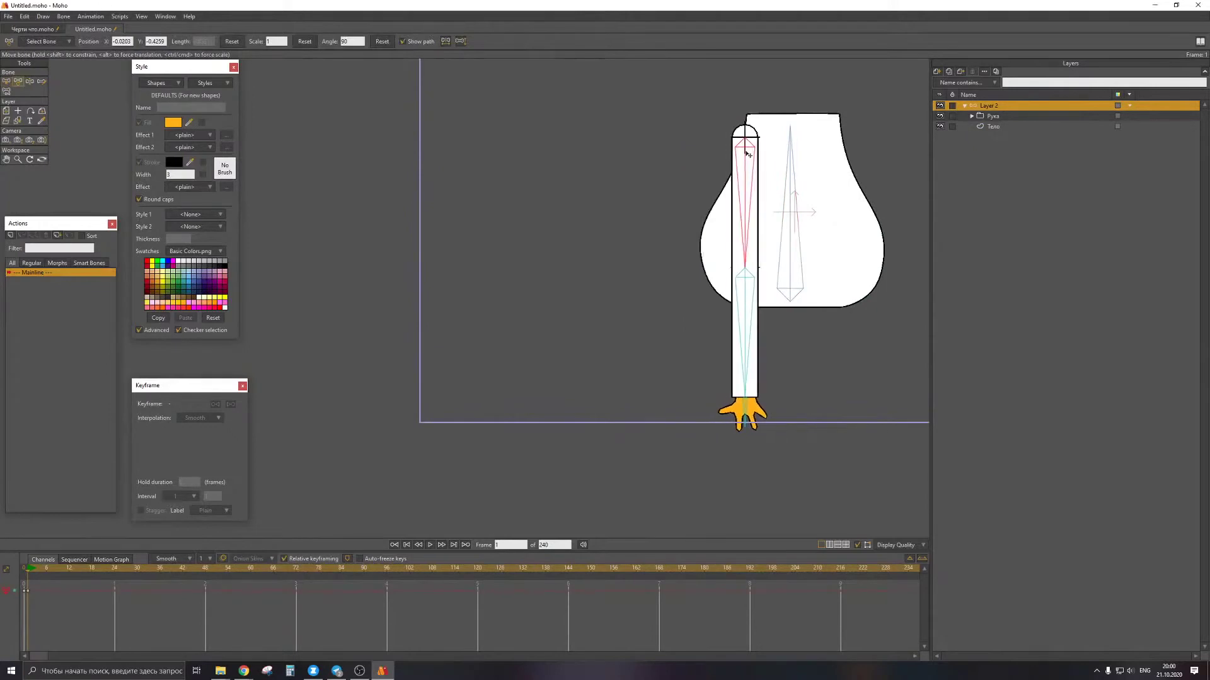
Place the Рука group below the Тело layer so the arm sits behind the body
click(990, 116)
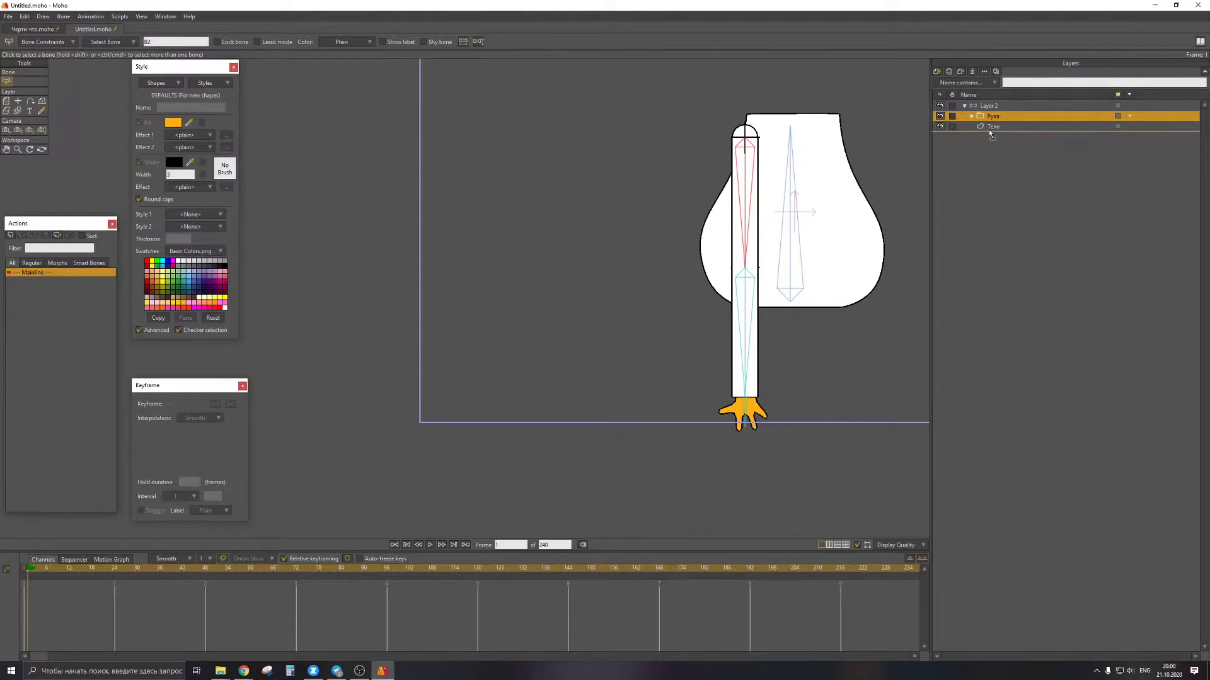
drag(989, 129, 988, 130)
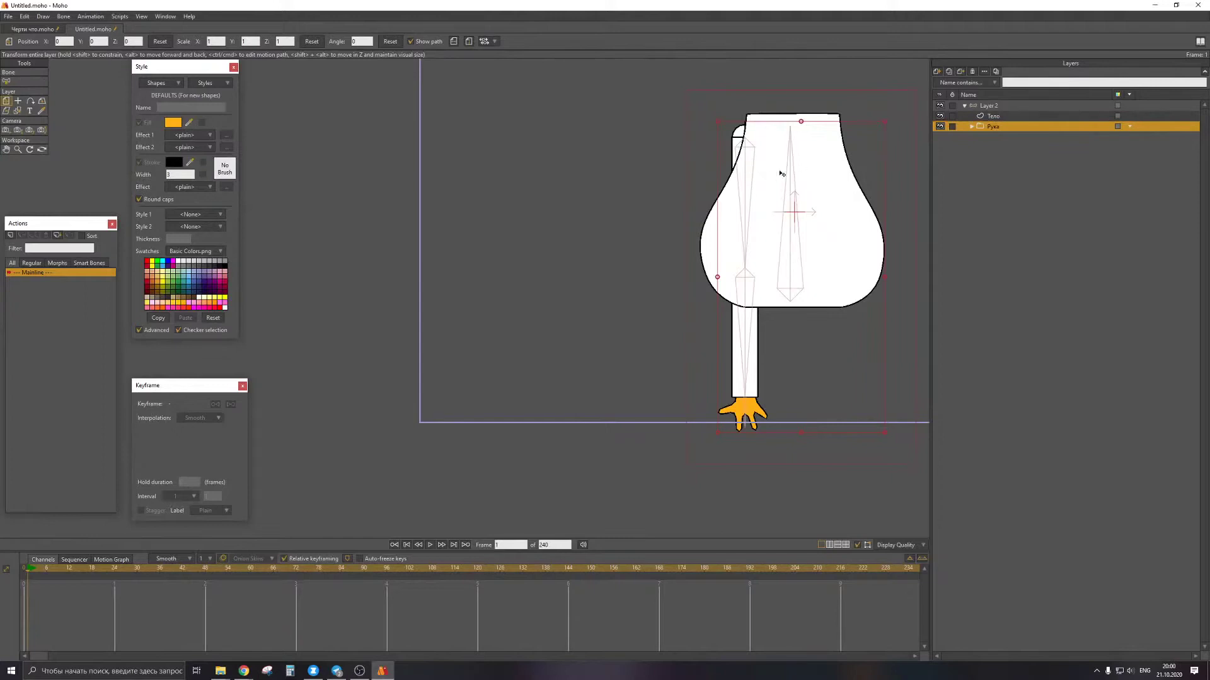
scroll(756, 182, down, 2)
key(b)
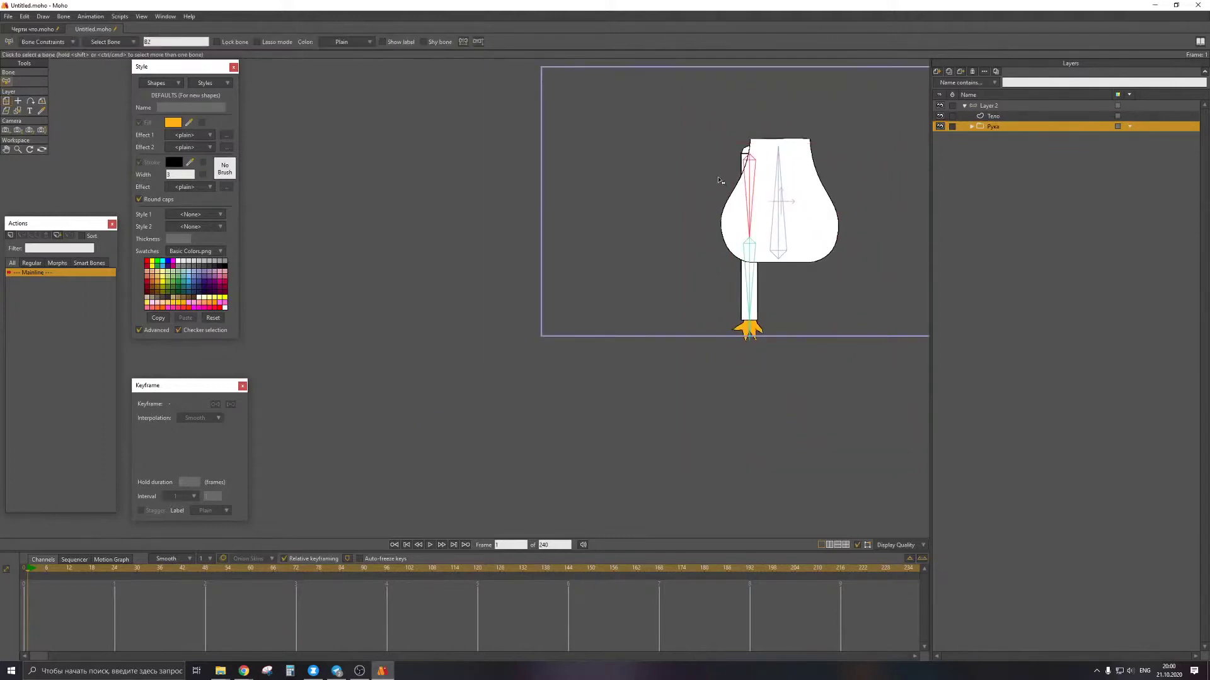
On Layer 2, pose the arm by swinging the upper arm out from behind the body and bending the forearm upward
key(alt+shift)
click(987, 107)
key(alt+shift)
key(t)
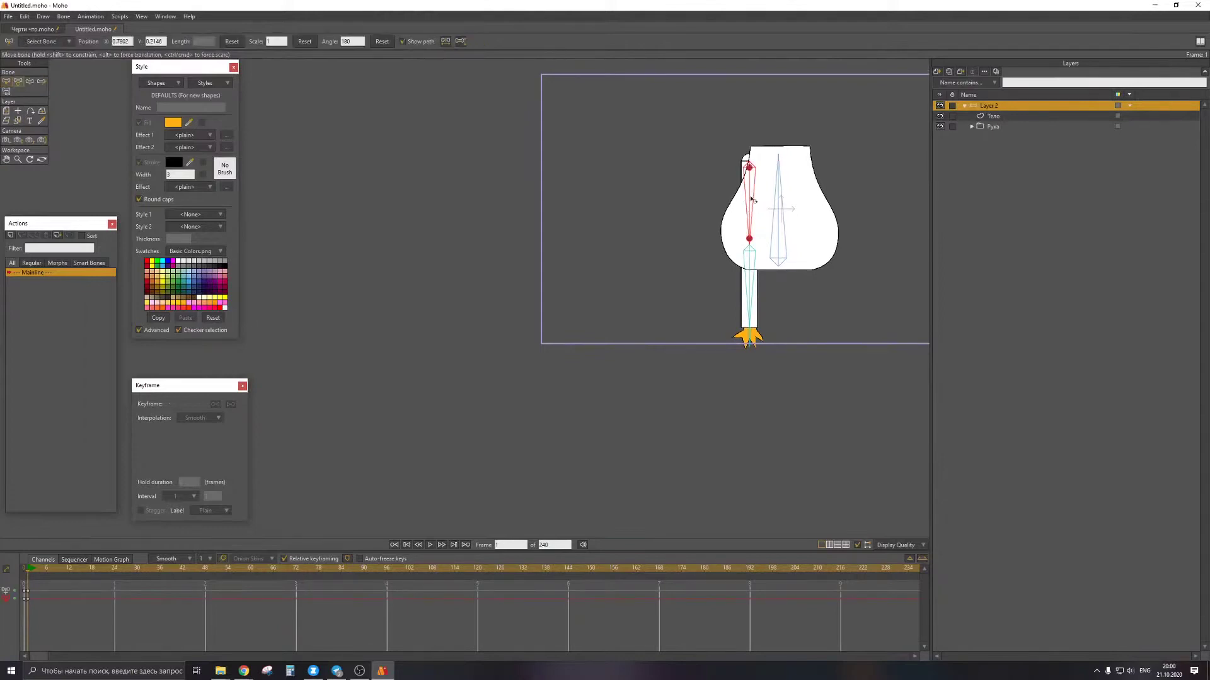
drag(751, 199, 702, 182)
drag(632, 199, 659, 99)
scroll(659, 99, up, 2)
scroll(634, 237, up, 3)
mouse_move(648, 194)
mouse_down()
mouse_move(683, 186)
mouse_move(658, 192)
mouse_up()
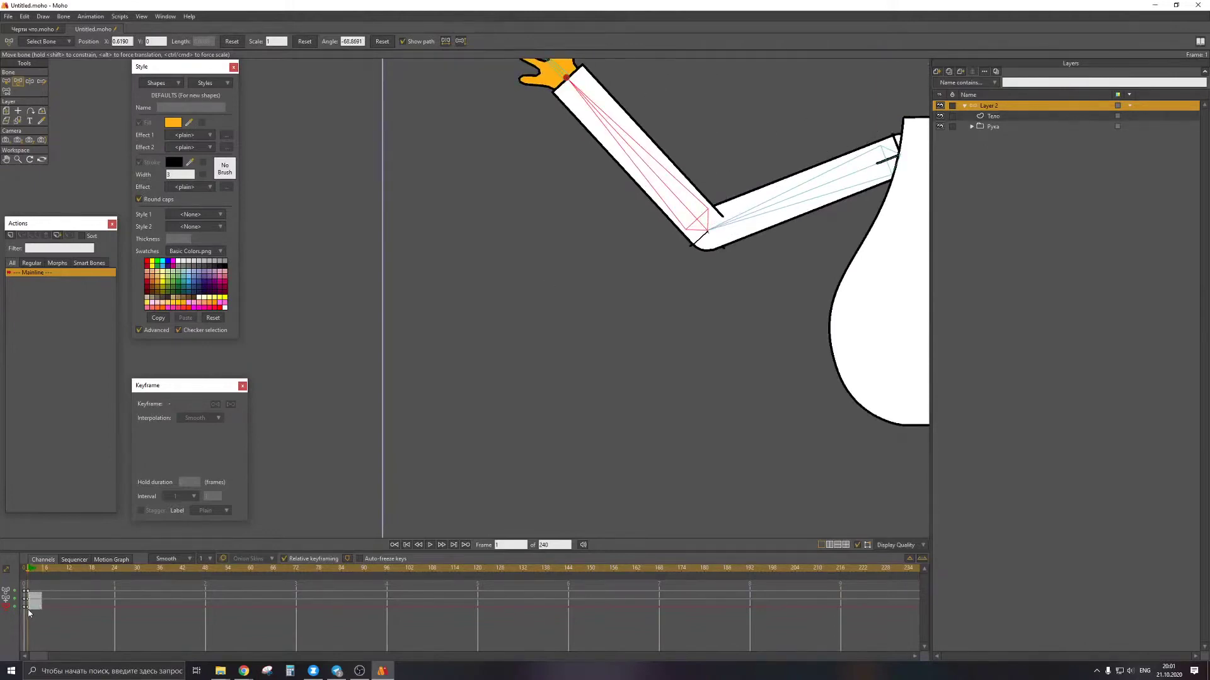
Delete the arm pose keyframes at frame 1 and move the Рука group back above the Тело layer
key(Delete)
key(ctrl+r)
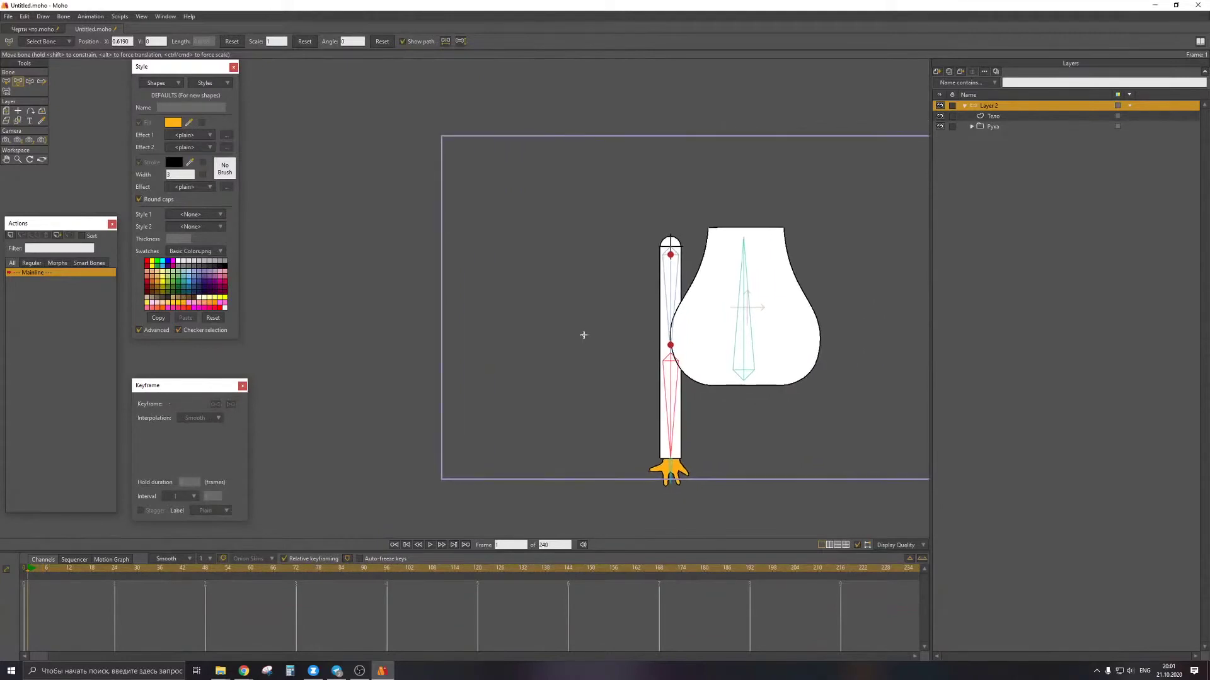
key(ctrl+Left)
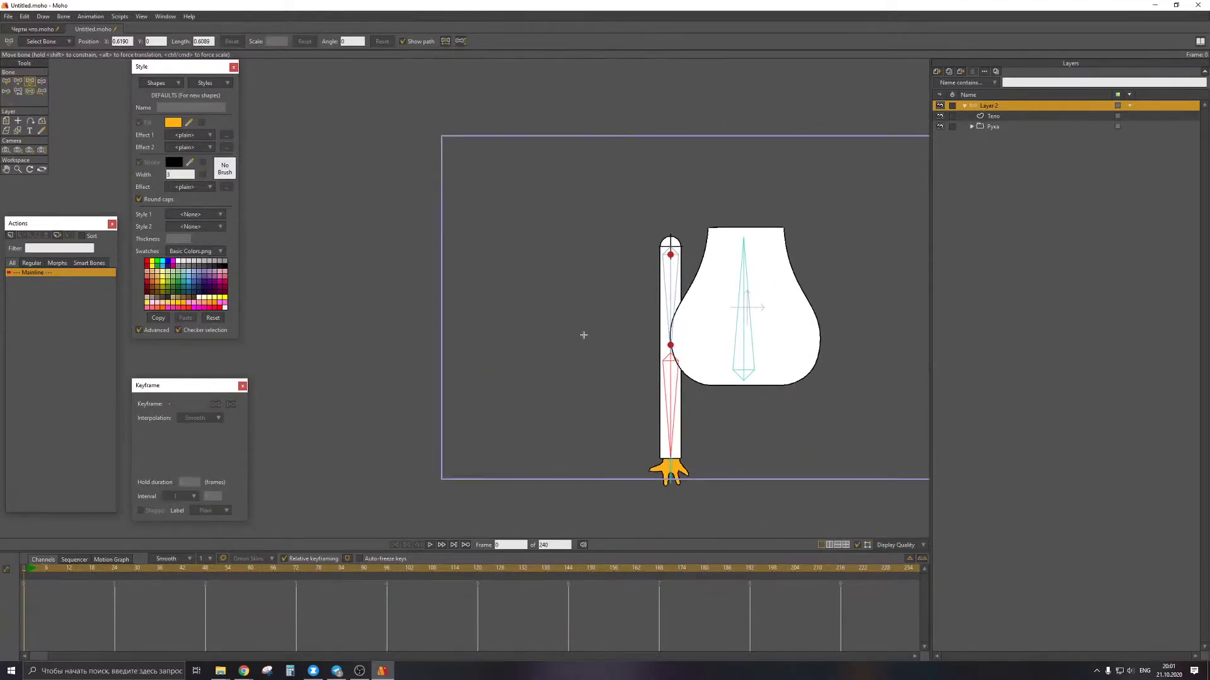
key(Right)
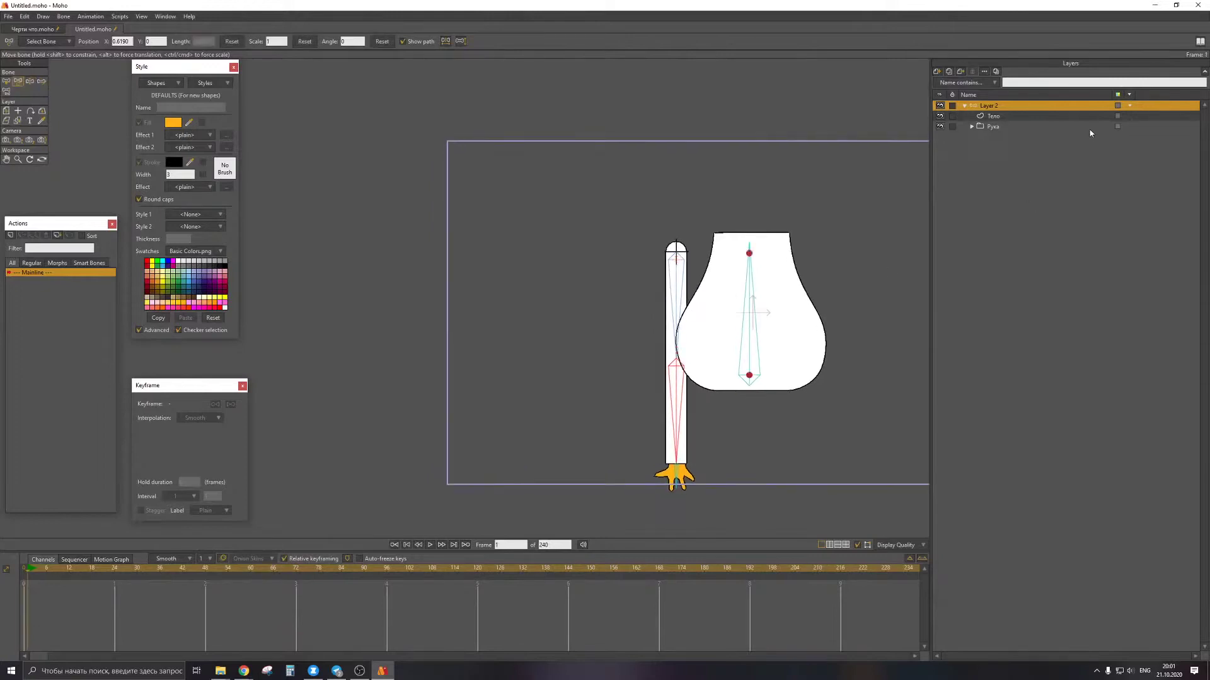
drag(997, 130, 999, 114)
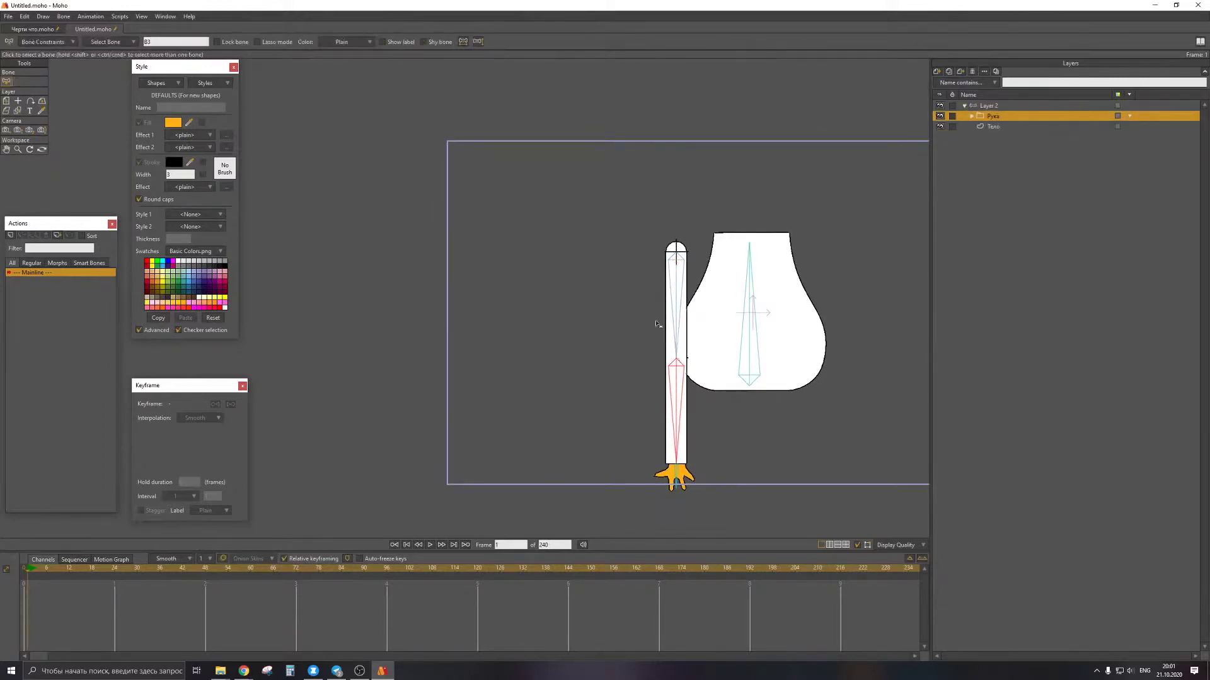
Test sliding the arm over the body's edge at frame 1 of Layer 2 and delete the resulting keyframes
click(1001, 107)
drag(676, 259, 703, 259)
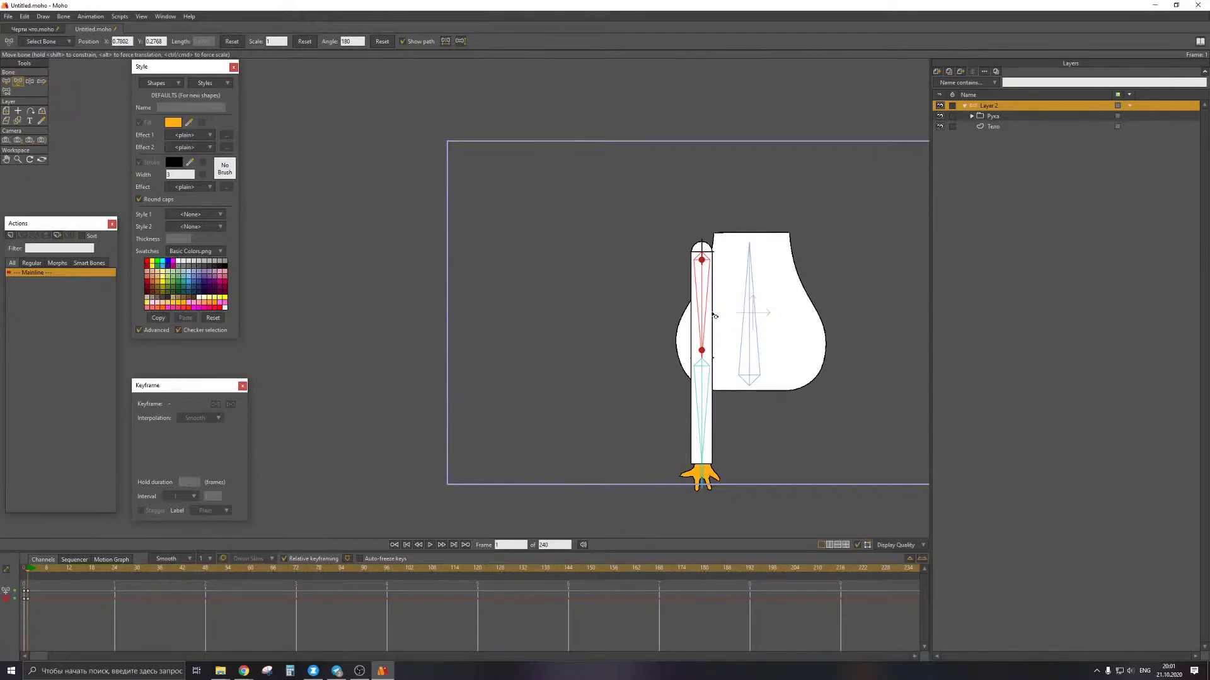
scroll(714, 315, up, 2)
drag(707, 258, 718, 259)
drag(53, 584, 29, 606)
key(Delete)
scroll(517, 371, down, 3)
drag(517, 362, 513, 316)
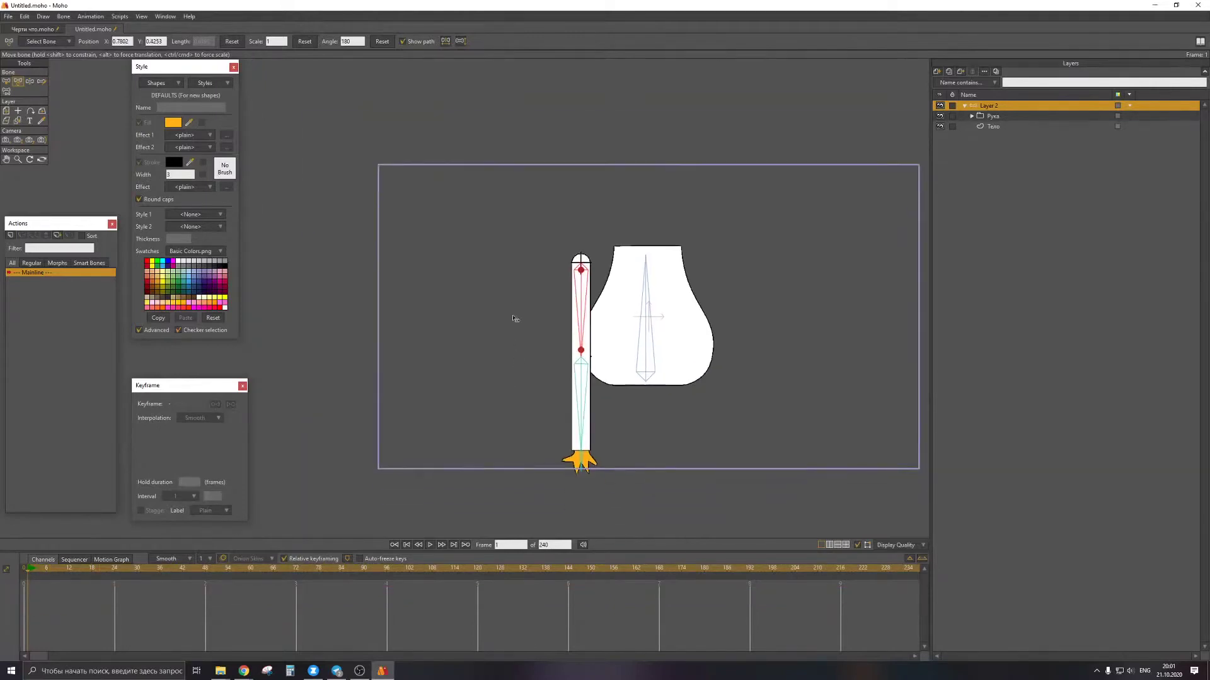
scroll(567, 391, up, 3)
key(Left)
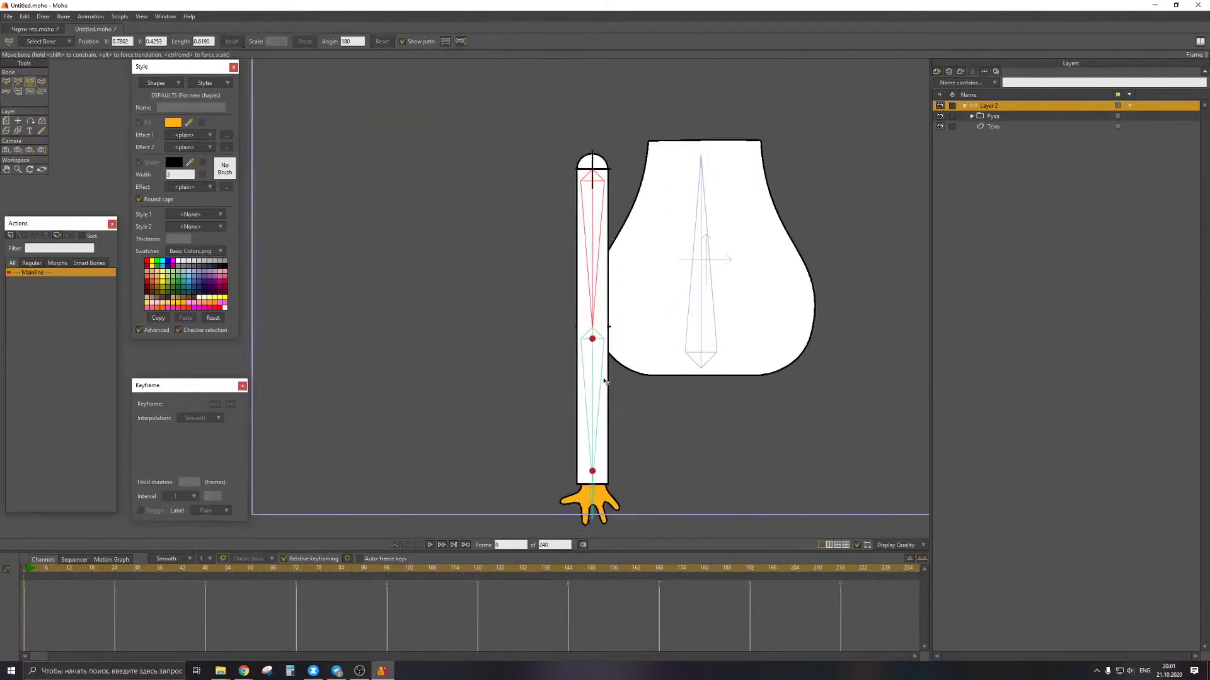
drag(594, 409, 612, 354)
alt+right_click(618, 391)
key(a)
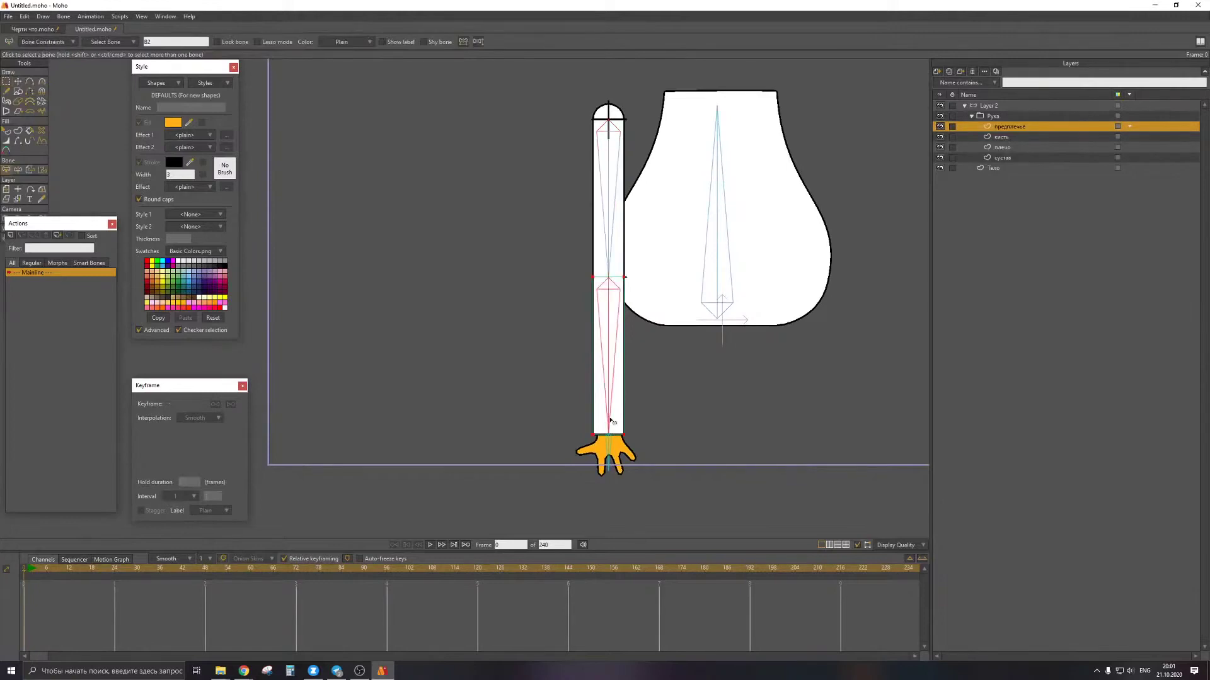
scroll(606, 430, up, 2)
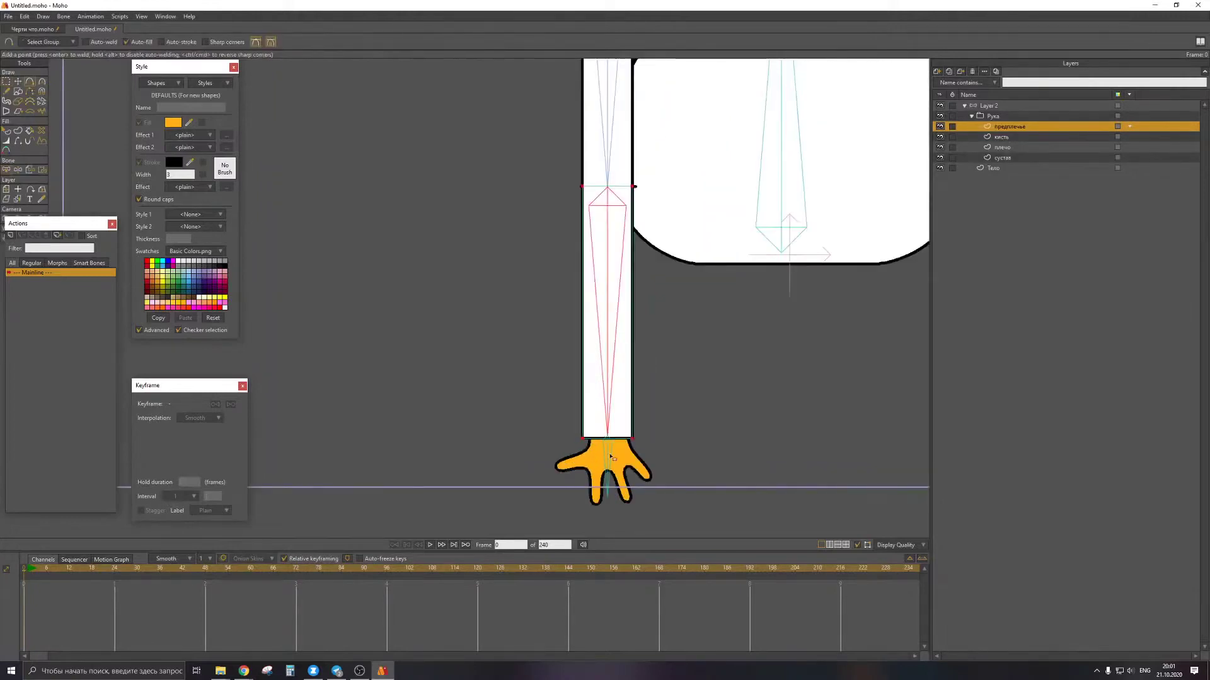
key(b)
scroll(609, 419, down, 3)
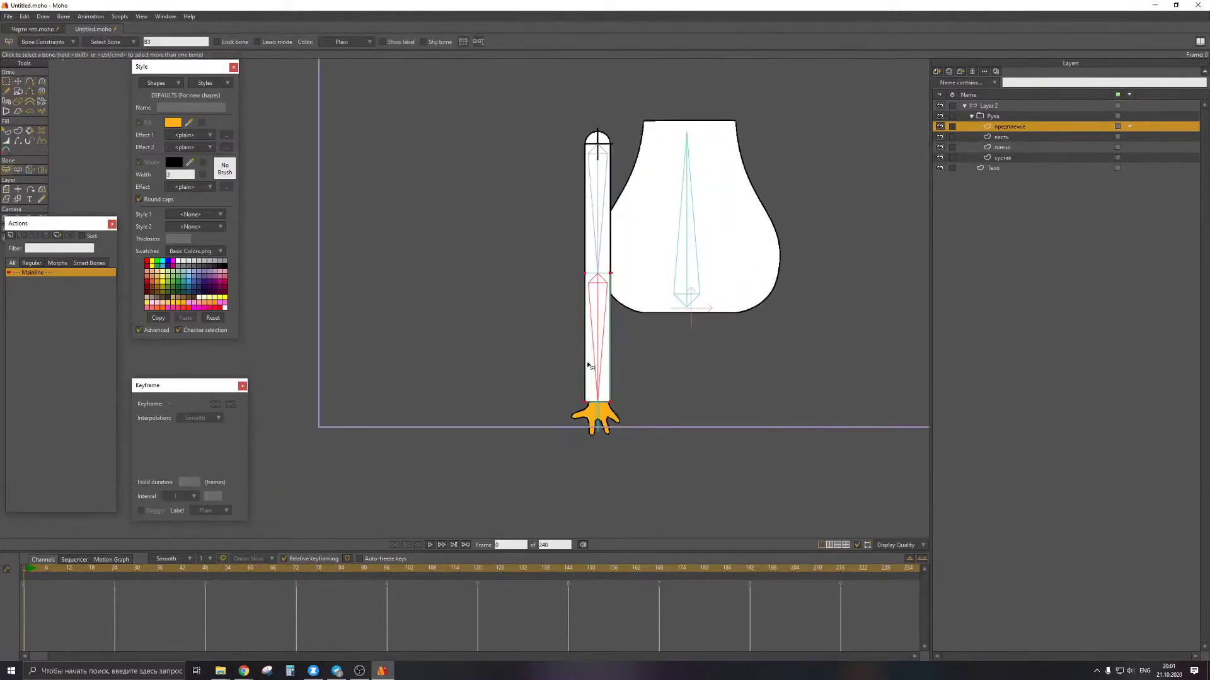
key(ctrl+Right)
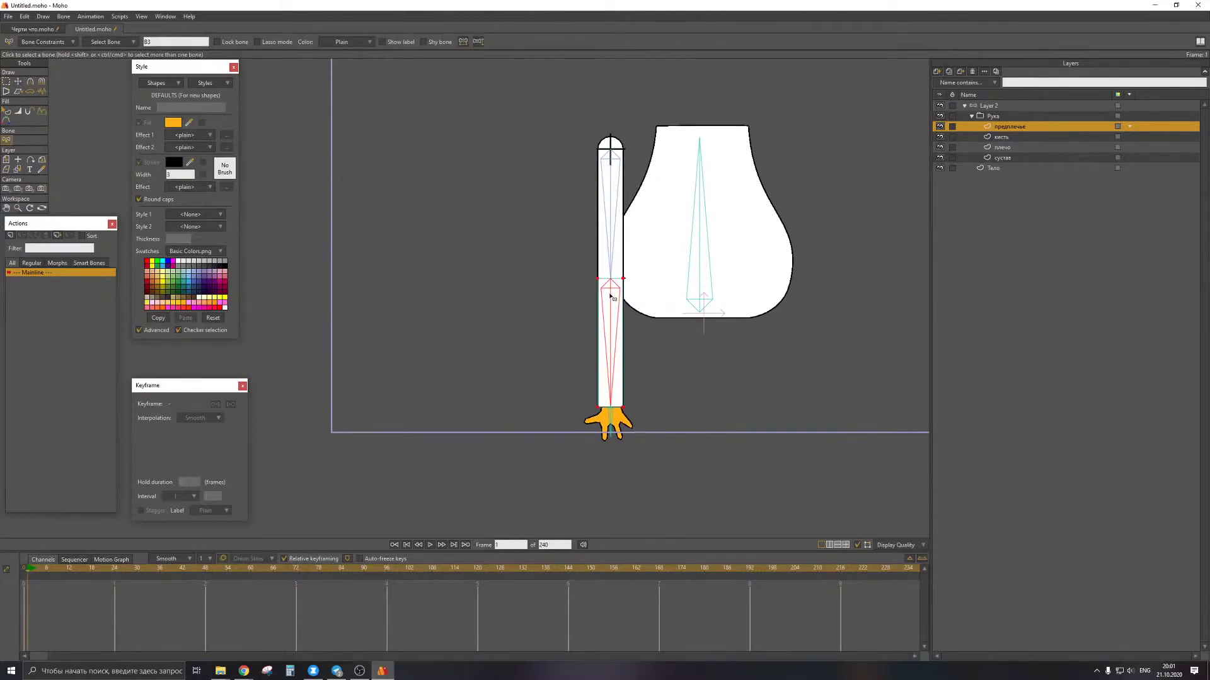
On Layer 2 at frame 0, add two short horizontal child bones of the forearm bone, one at the elbow and one at the wrist
scroll(614, 297, up, 3)
key(ctrl+Left)
key(a)
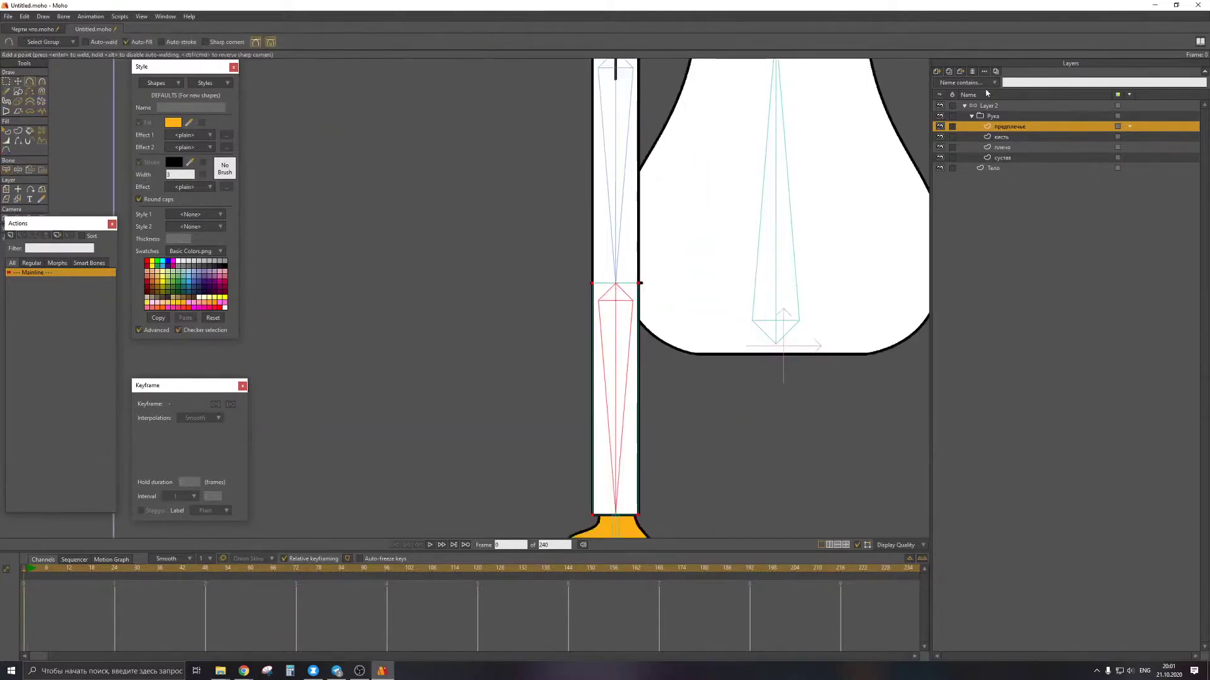
click(987, 105)
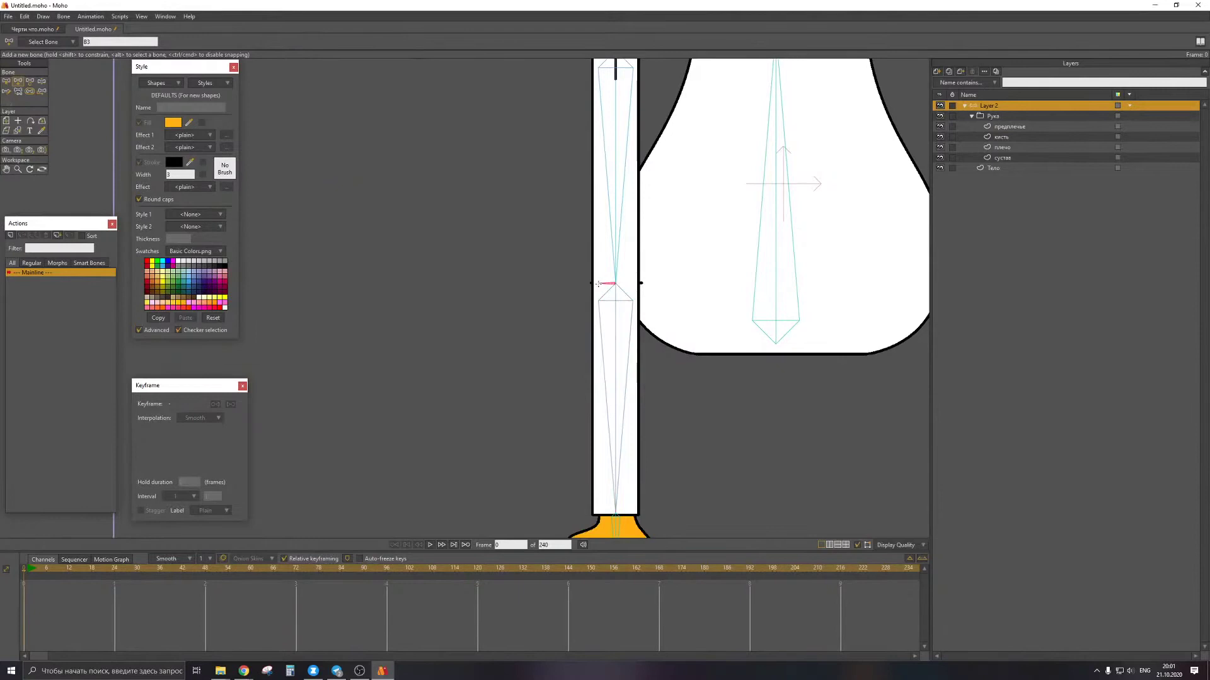
alt+click(617, 505)
drag(616, 513, 598, 515)
key(b)
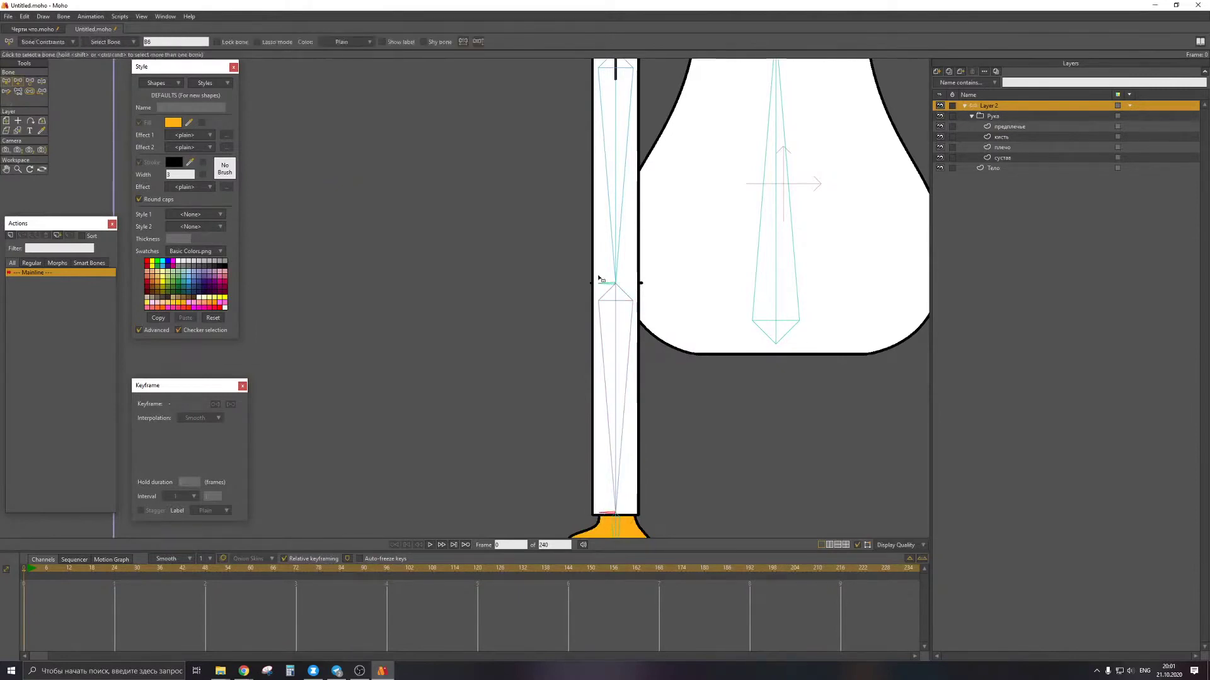
Select all bones of the arm and body and reduce their bone strength
scroll(605, 285, down, 4)
drag(551, 182, 798, 413)
key(s)
drag(775, 406, 437, 321)
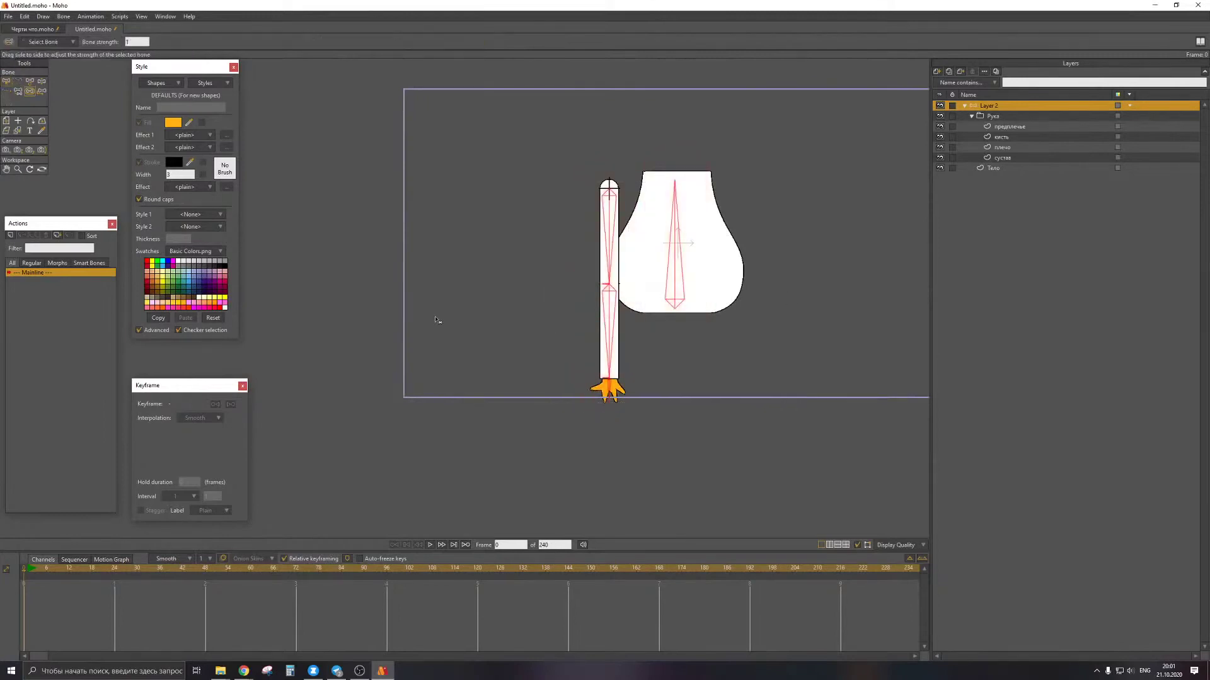
Set the short elbow and wrist bones to be ignored by inverse kinematics in their bone constraints
key(b)
scroll(610, 356, up, 4)
click(595, 259)
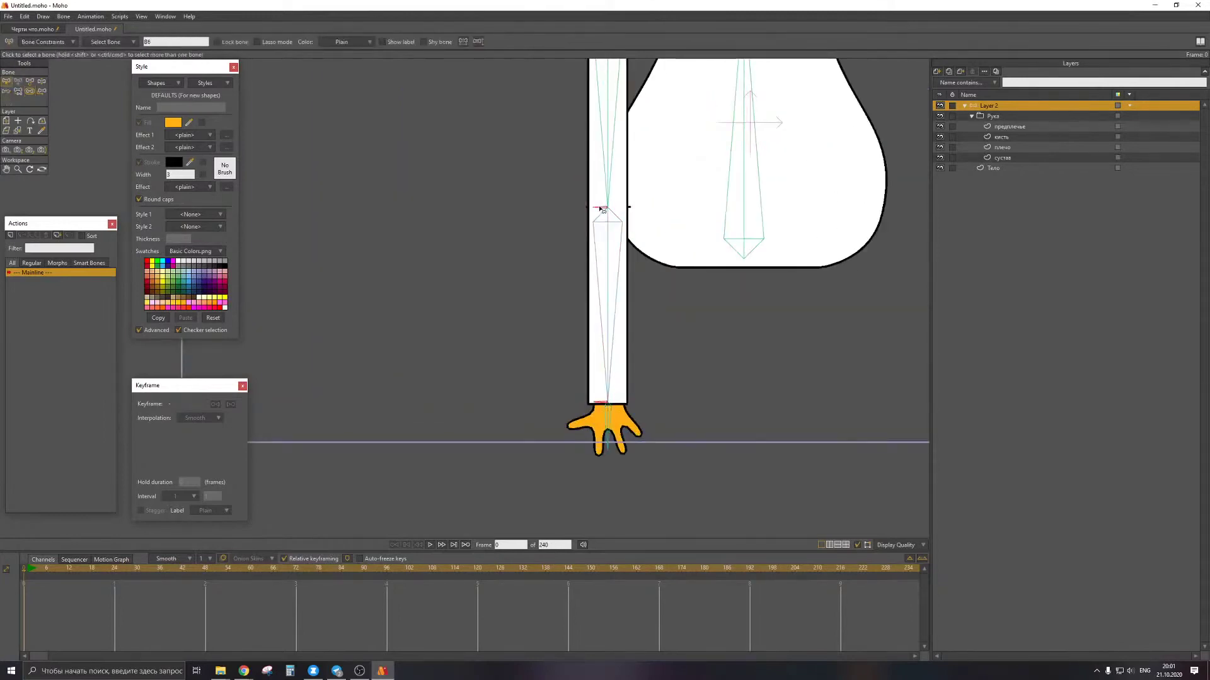
click(47, 42)
click(25, 133)
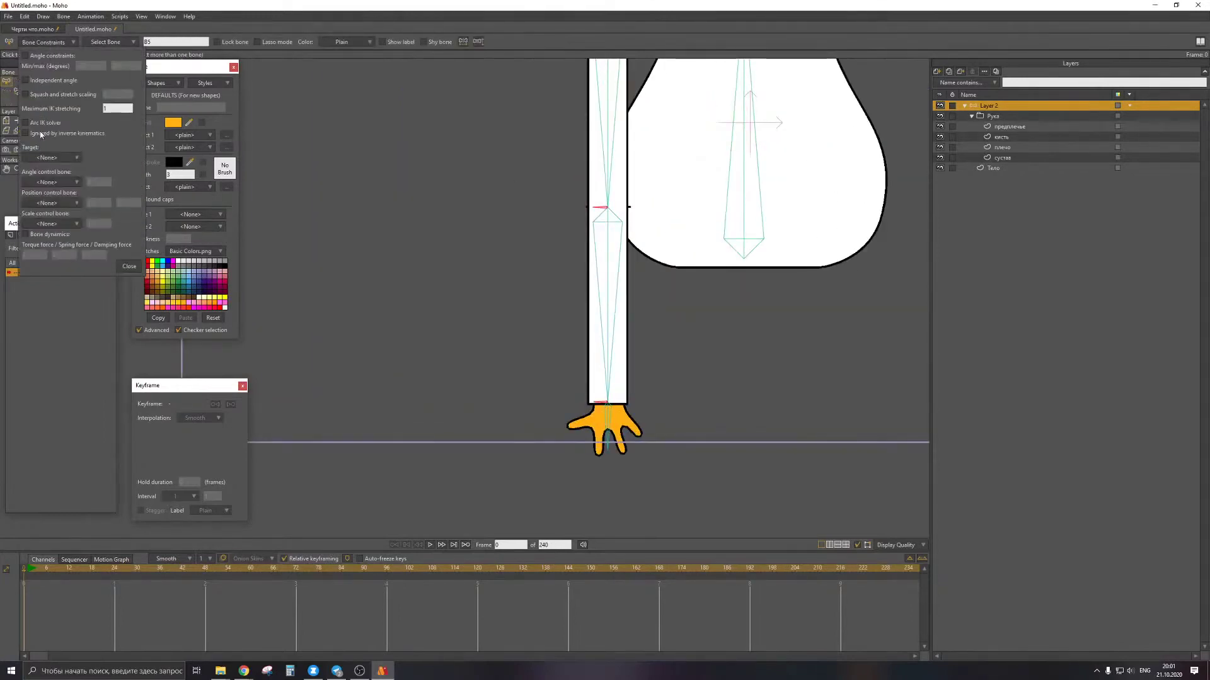
click(128, 269)
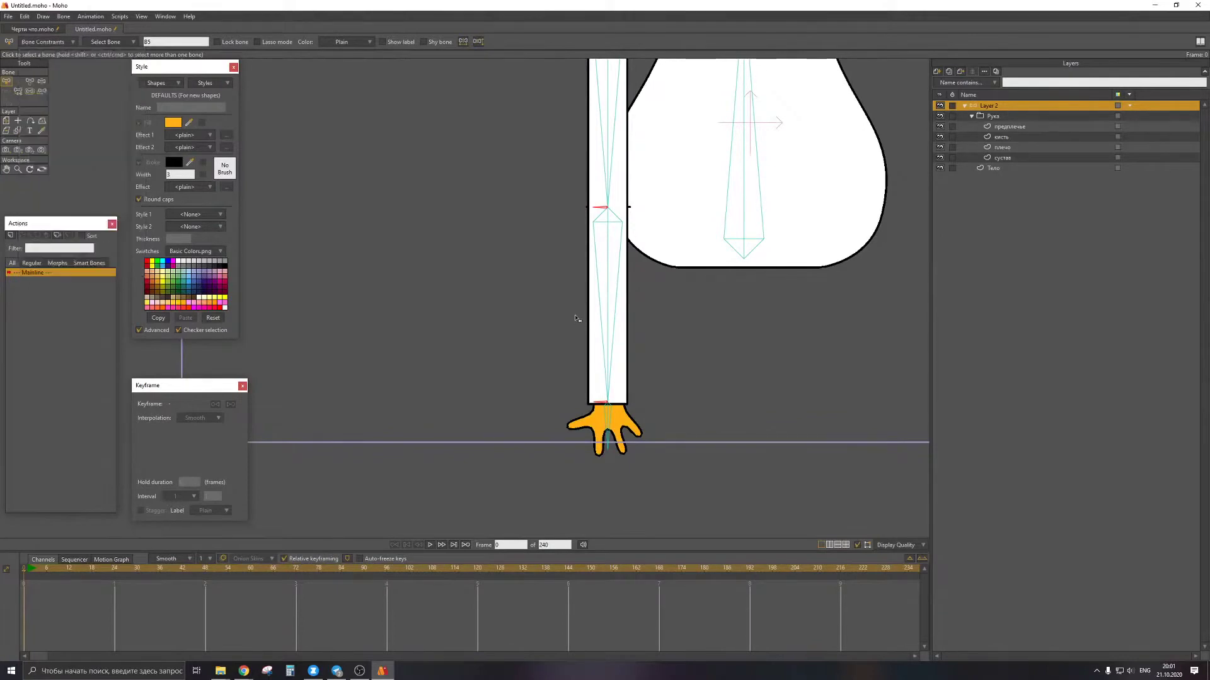
Inspect the forearm bone's parenting and reparent the hand bone to the upper-arm bone
scroll(616, 315, down, 2)
click(616, 340)
key(p)
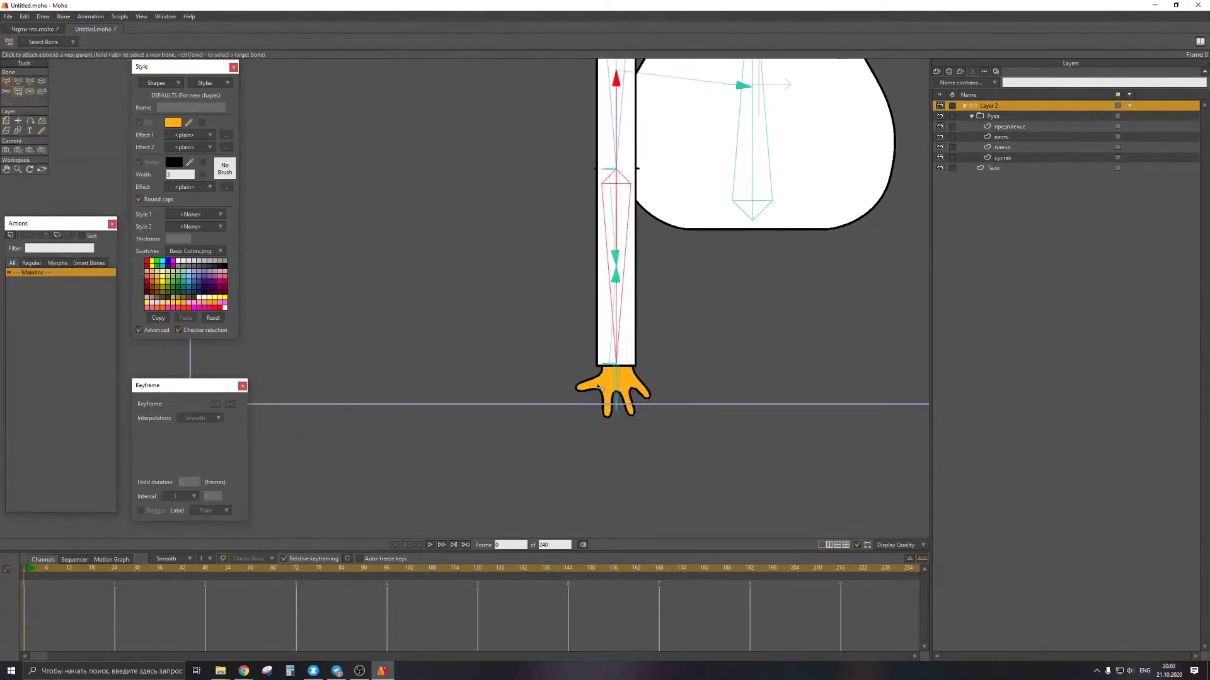
drag(623, 345, 625, 352)
key(b)
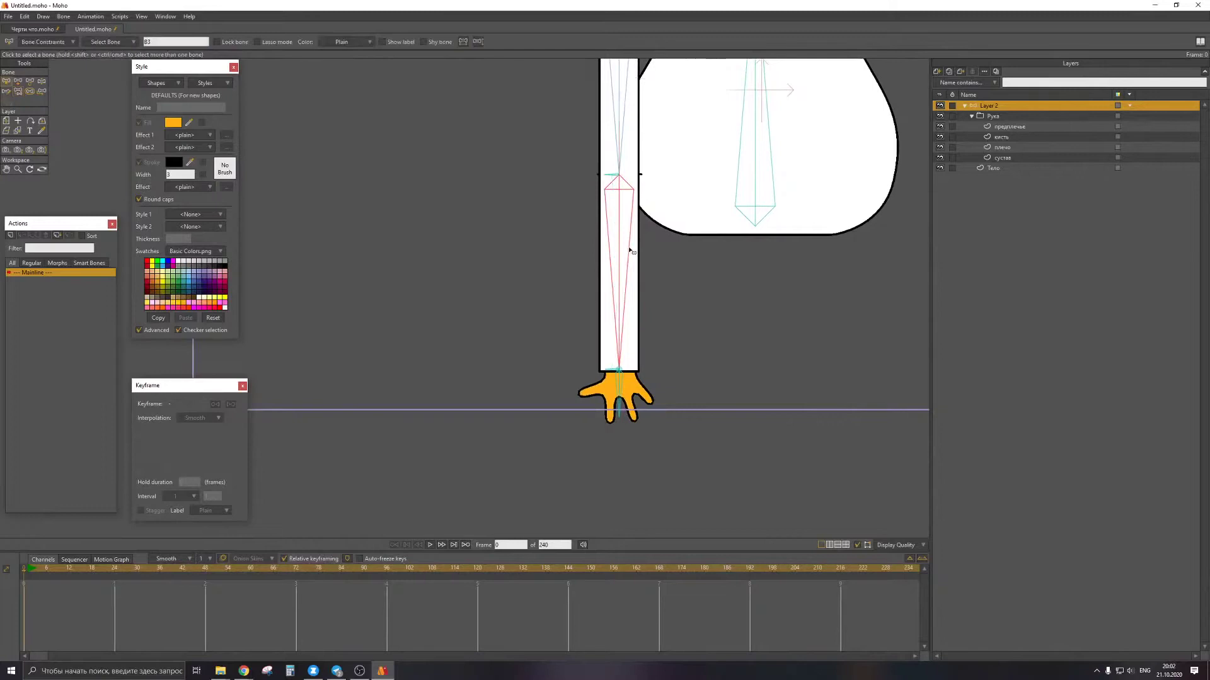
drag(632, 251, 615, 347)
scroll(570, 419, up, 2)
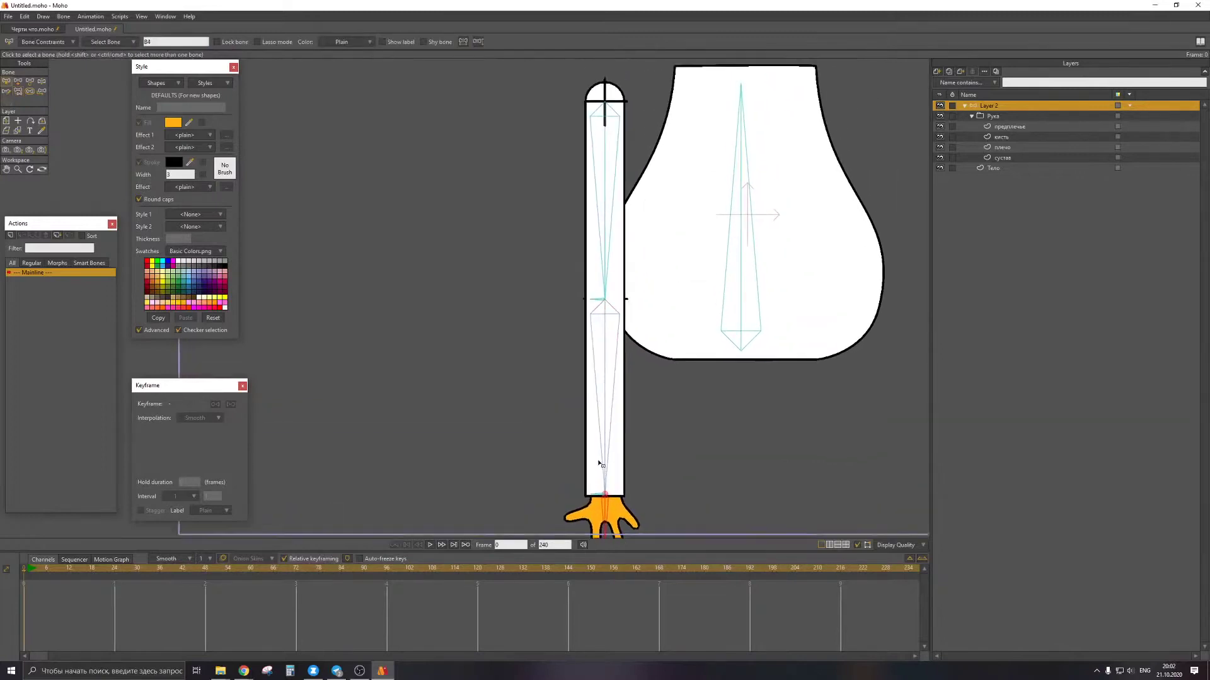
key(p)
key(b)
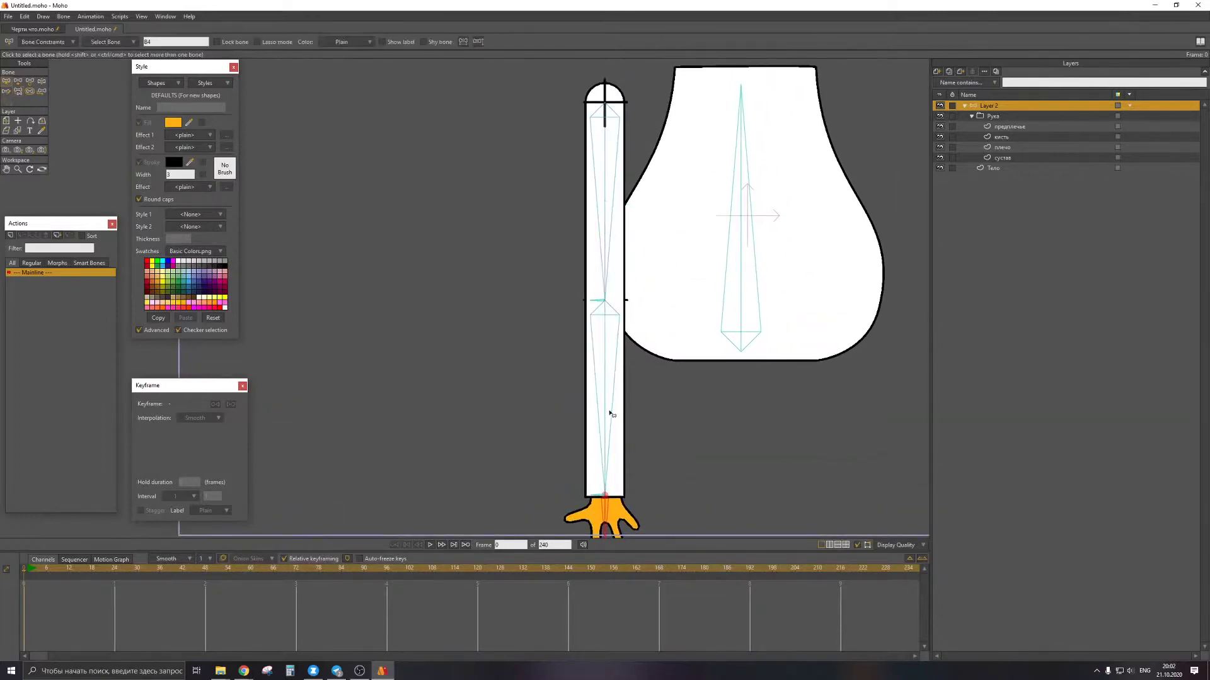
Test the forearm bone's scaling at frame 1 with a scale of 0.05
click(611, 414)
scroll(612, 405, down, 2)
key(t)
mouse_move(599, 336)
mouse_down()
mouse_move(605, 314)
mouse_move(593, 351)
mouse_up()
key(Right)
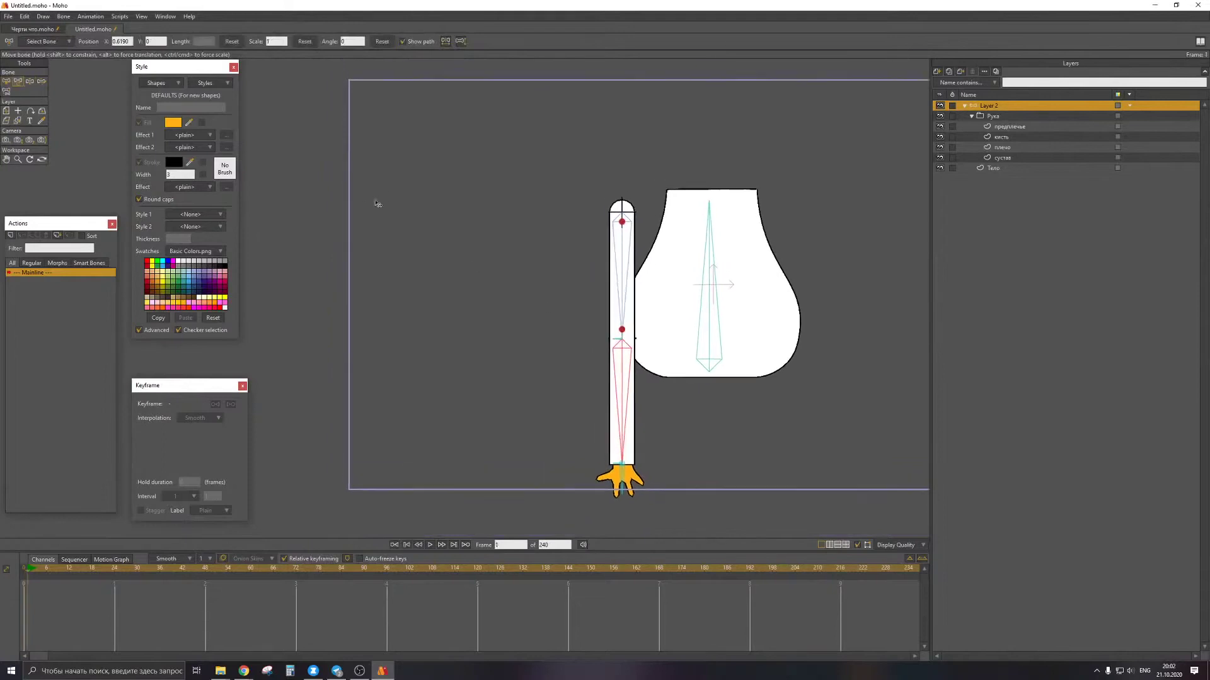
click(273, 42)
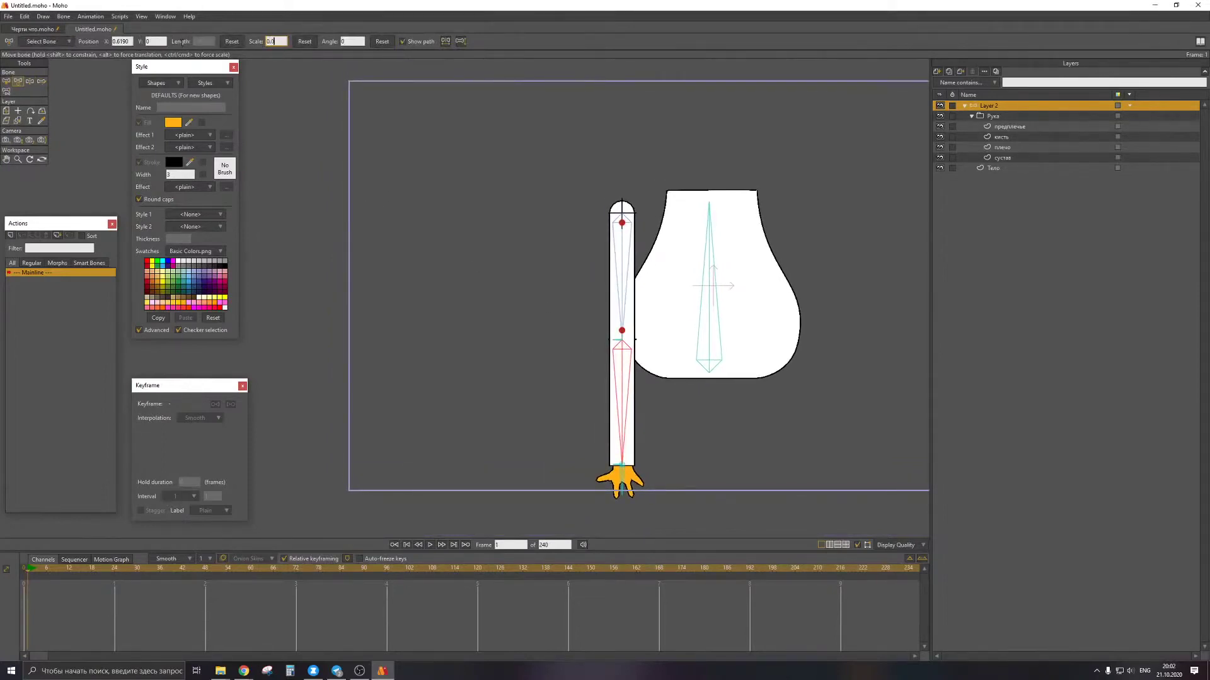
text(0.05)
key(Return)
drag(545, 281, 556, 197)
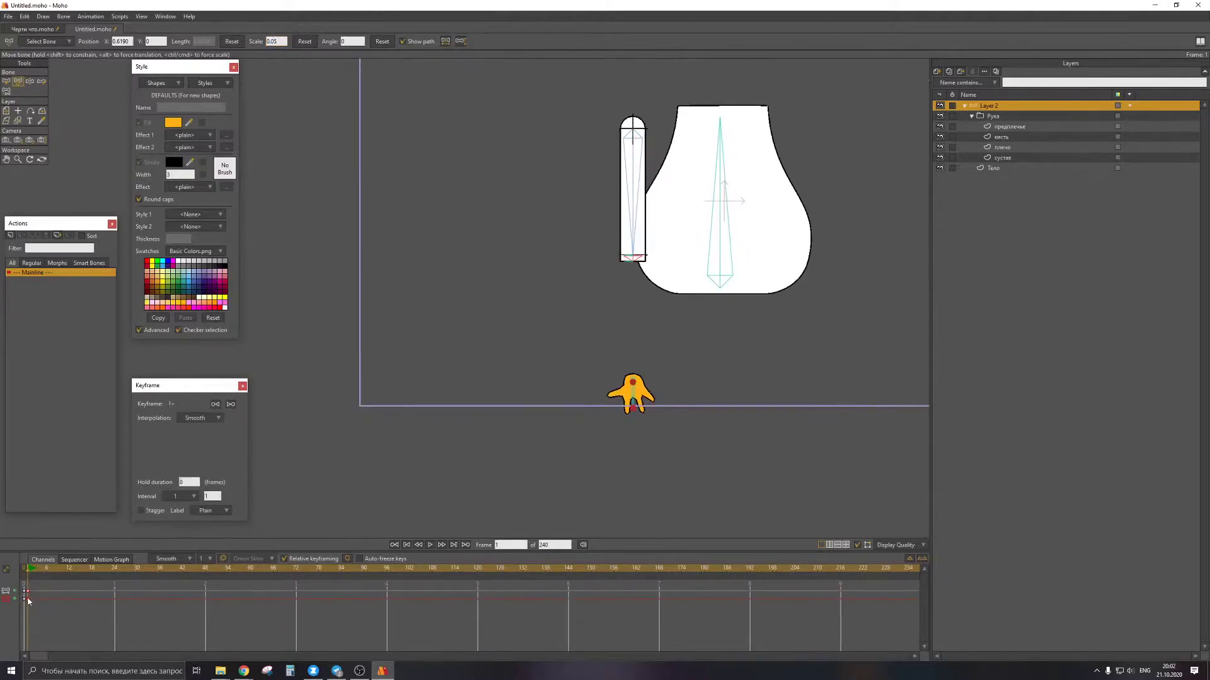
Undo the forearm bone's scaling and return to frame 0
key(ctrl+z)
click(24, 572)
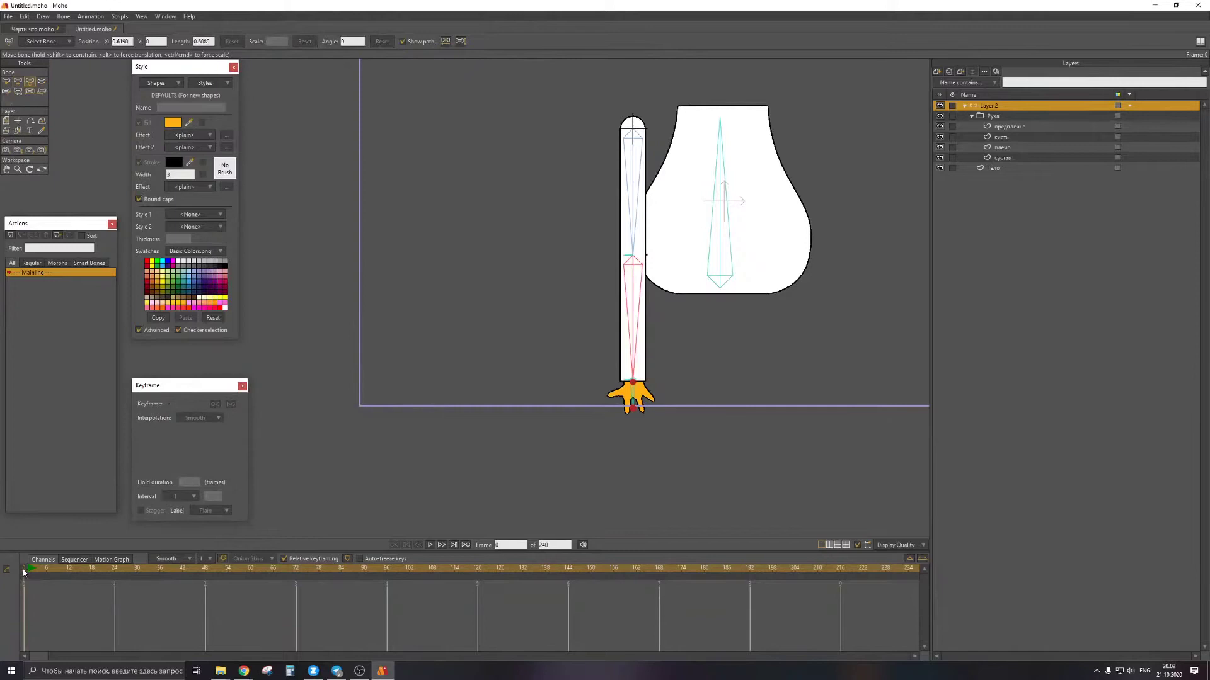
drag(386, 301, 379, 334)
key(b)
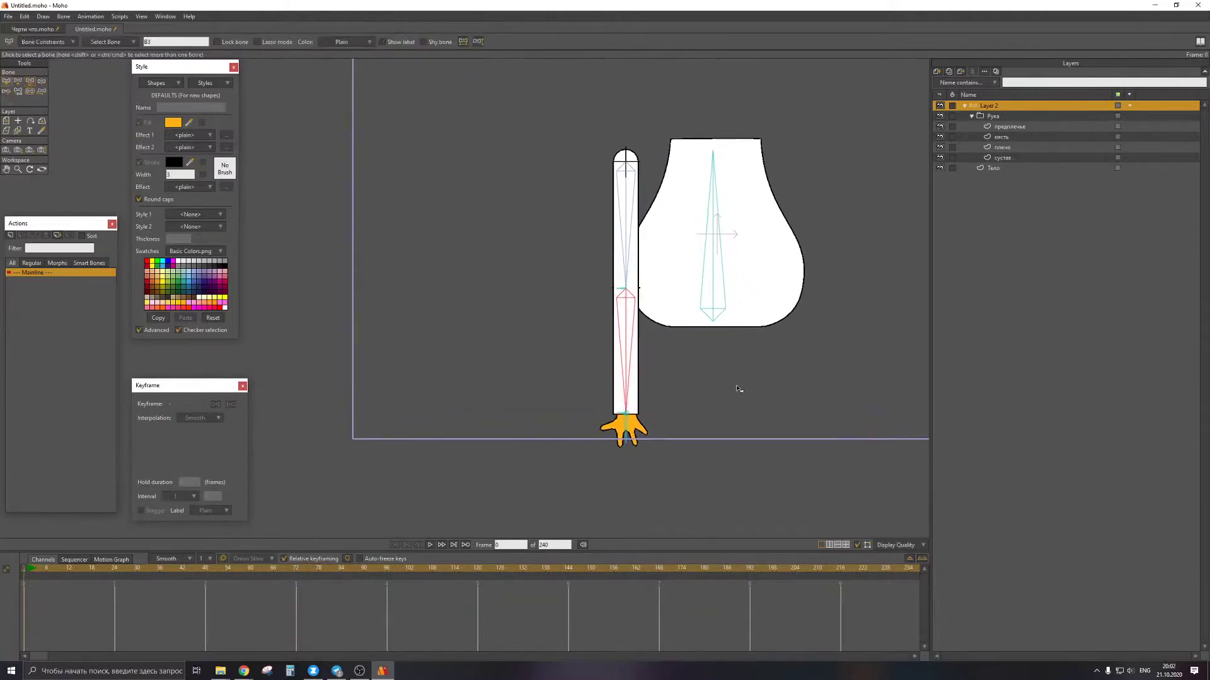
Edit the forearm bone's maximum IK stretching in its bone constraints
key(ctrl+shift+z)
key(ctrl+z)
drag(644, 300, 651, 308)
click(60, 42)
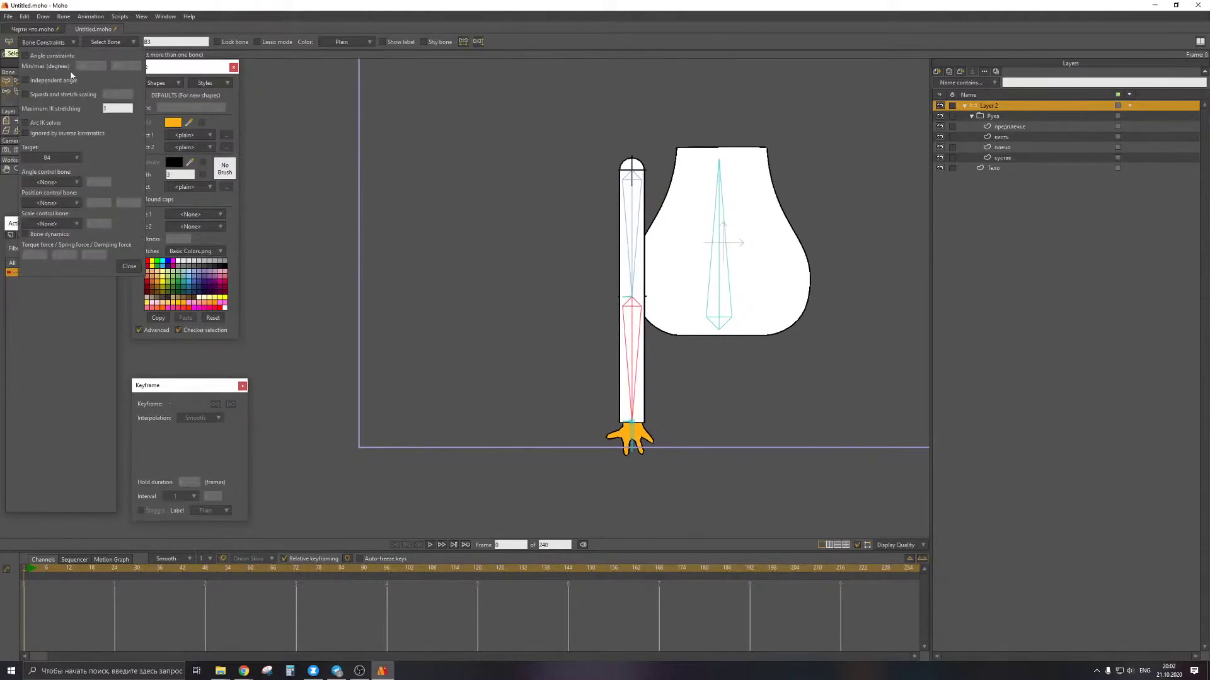
click(120, 108)
click(129, 267)
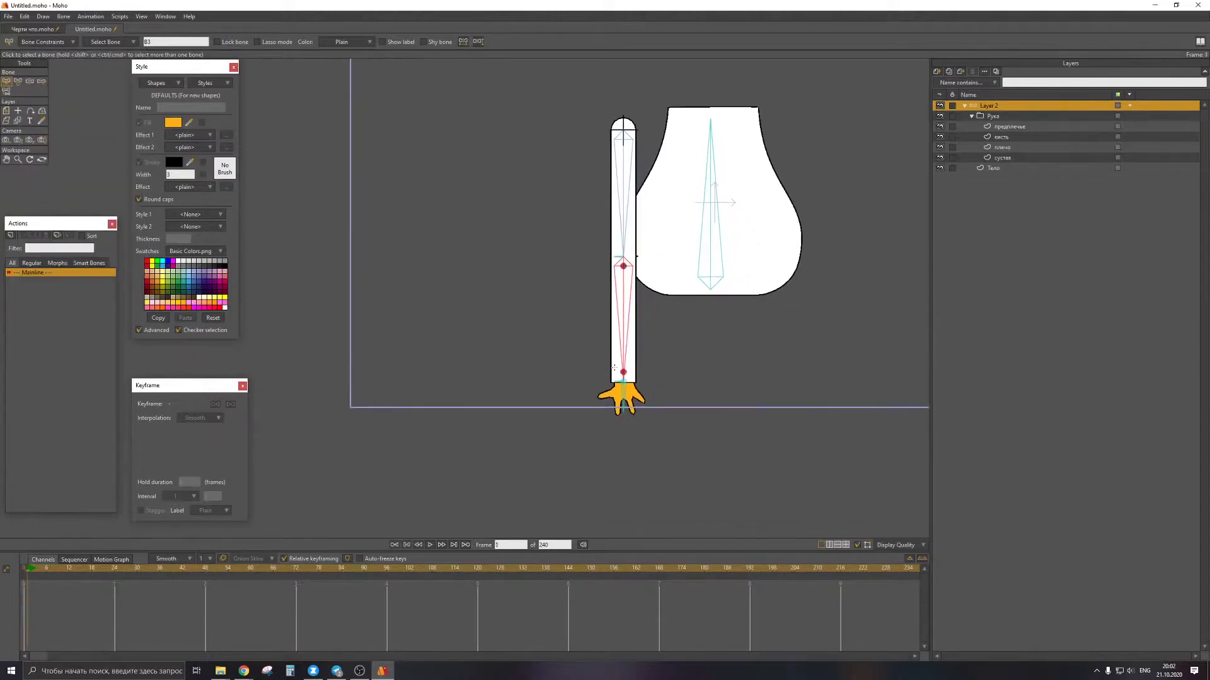
Test the arm's bend at frame 1 by moving the forearm's end up toward the elbow
key(t)
drag(615, 367, 648, 208)
mouse_move(657, 267)
mouse_down()
mouse_move(632, 343)
mouse_move(649, 277)
mouse_up()
scroll(621, 275, up, 4)
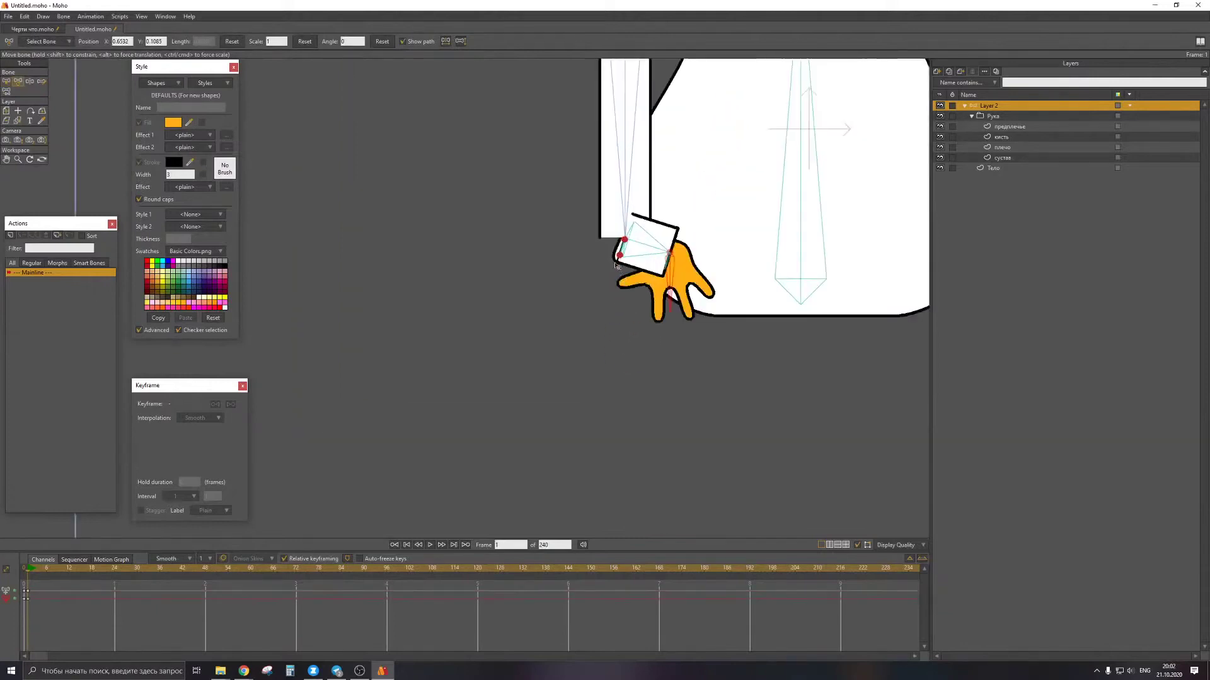
Return to frame 0 and delete the protruding end points of the cross lines in the elbow joint layer сустав
alt+right_click(617, 253)
key(Left)
scroll(617, 253, up, 1)
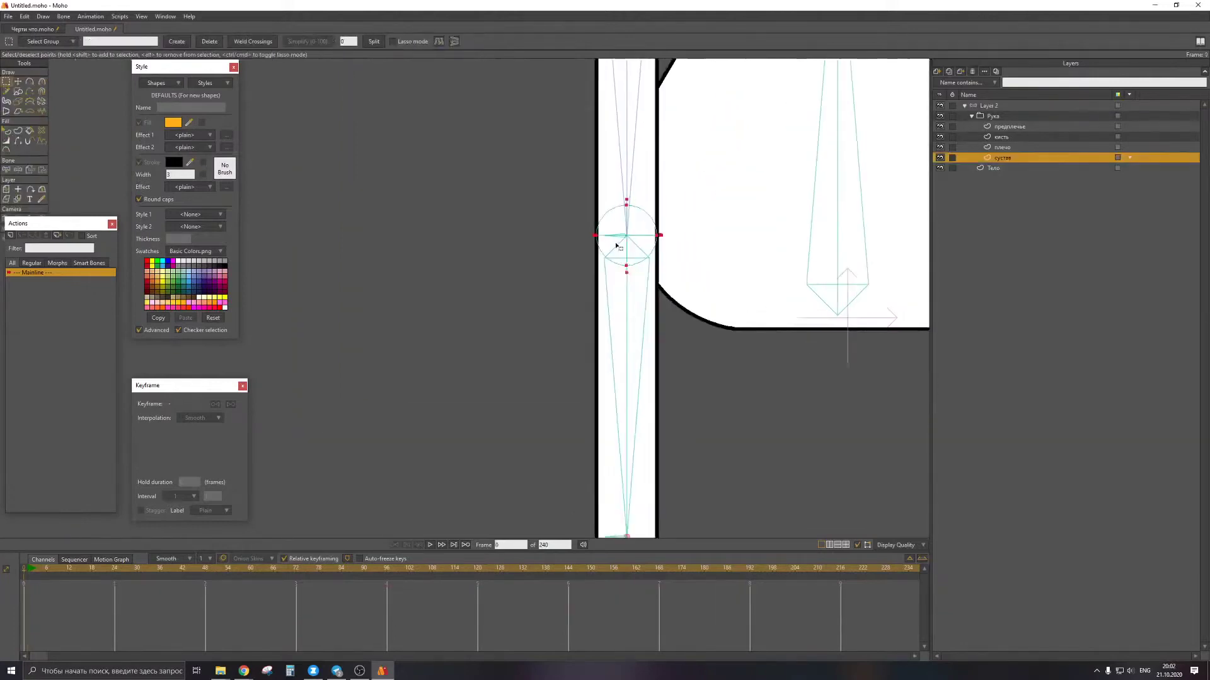
key(i)
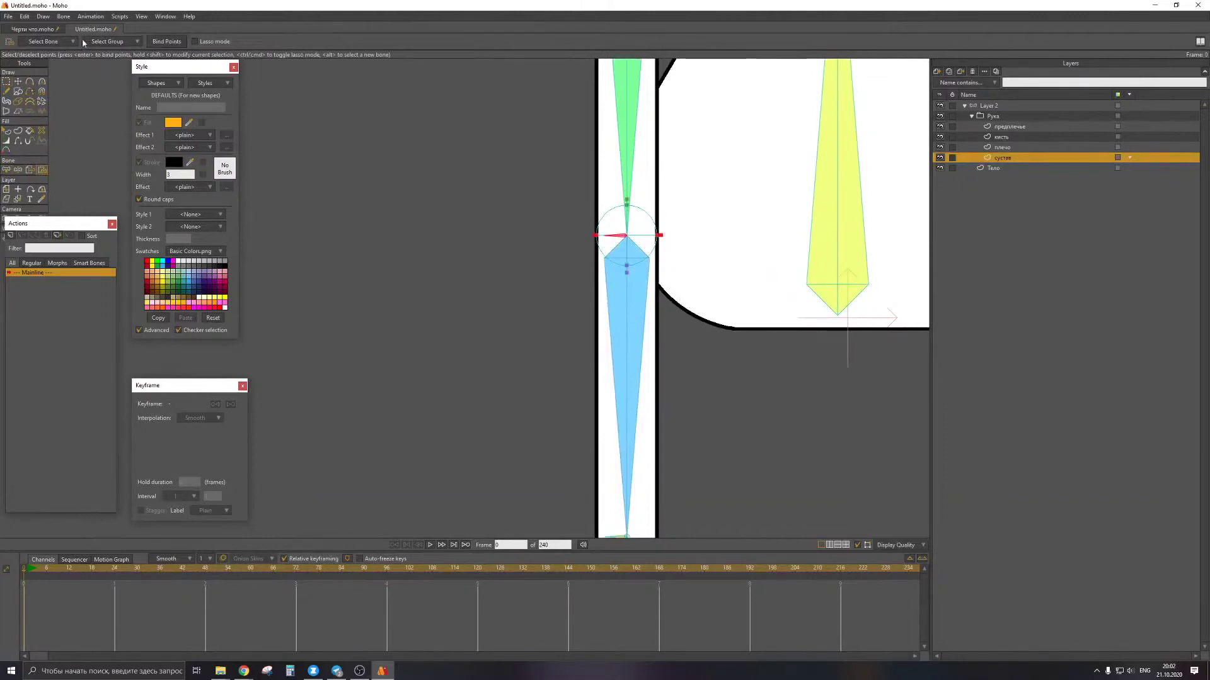
scroll(629, 265, up, 3)
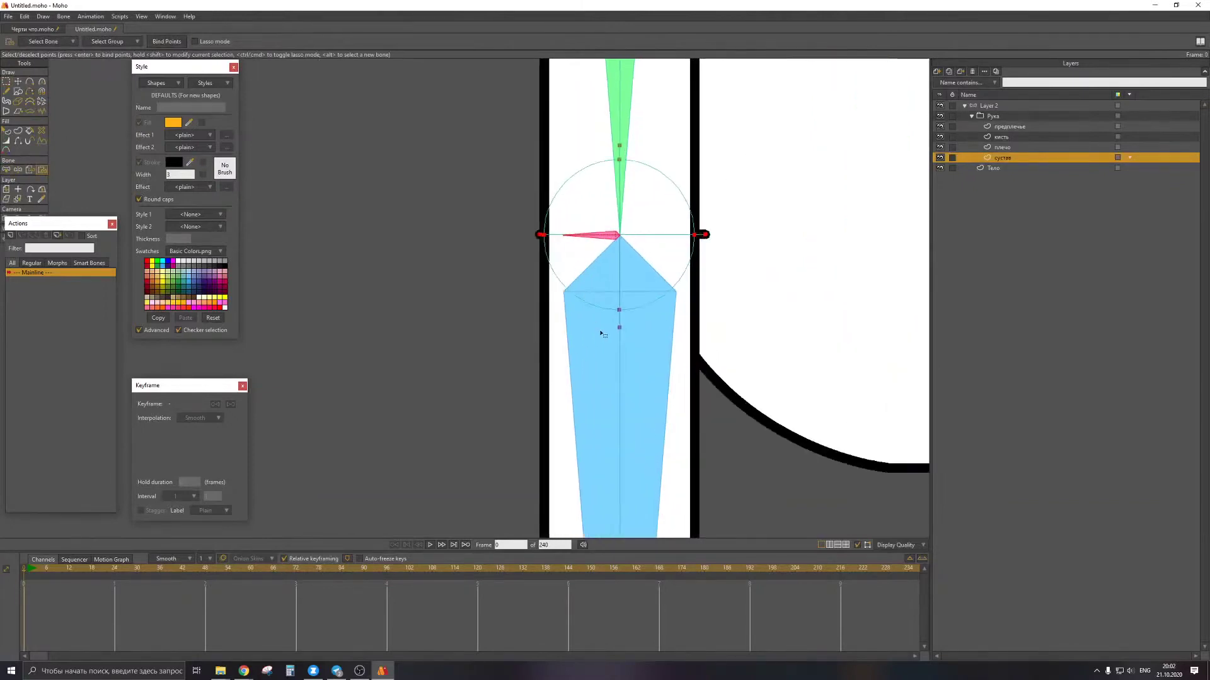
key(g)
drag(613, 319, 654, 335)
drag(699, 227, 714, 247)
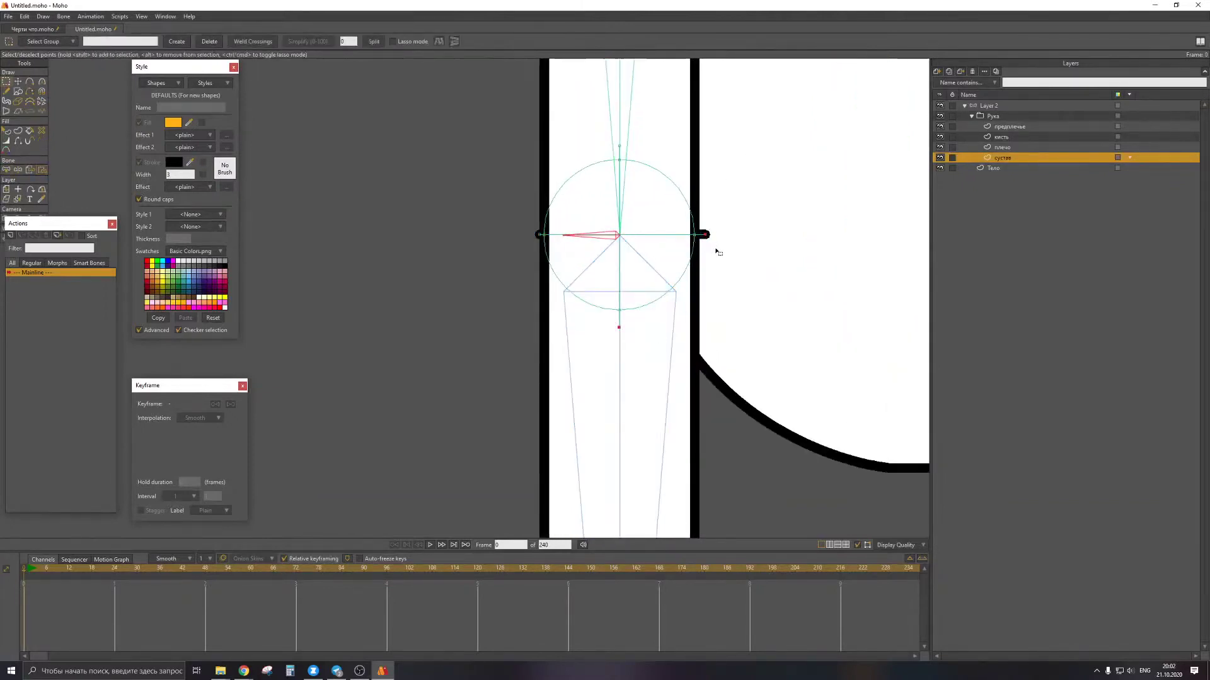
scroll(714, 249, down, 5)
key(Delete)
Delete the end points of the cross lines at the rounded top of the upper-arm layer плечо
drag(713, 175, 682, 475)
alt+right_click(678, 232)
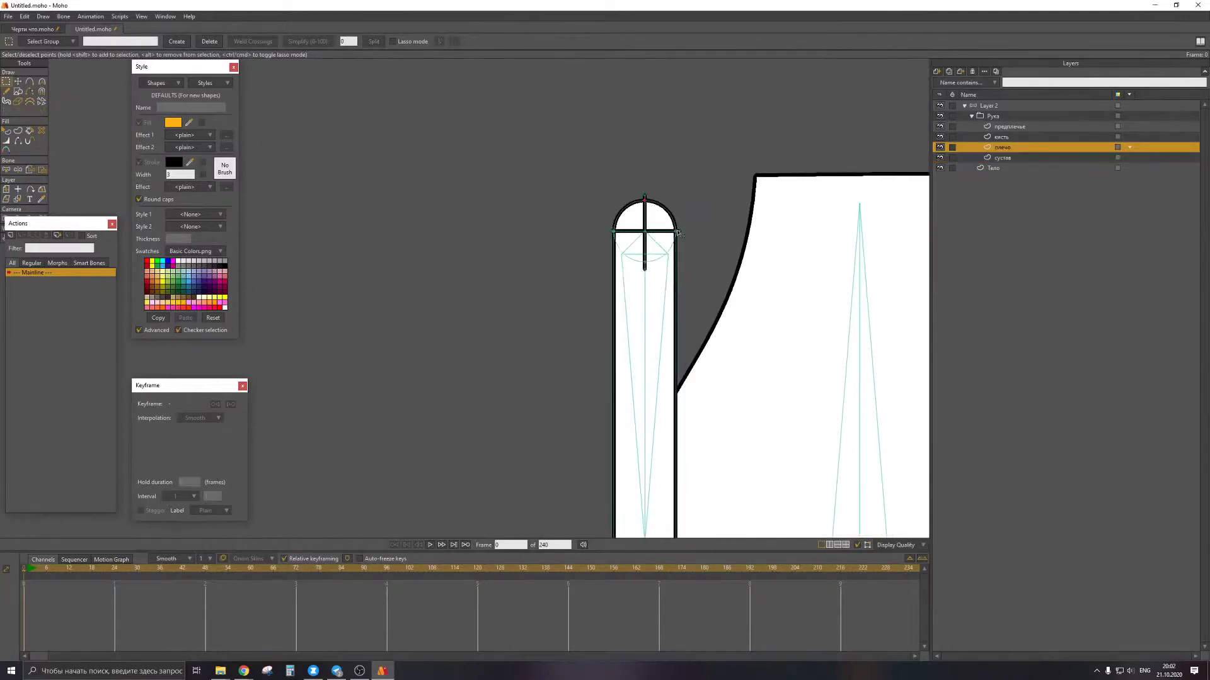
scroll(679, 233, up, 3)
drag(677, 228, 689, 241)
drag(608, 152, 633, 176)
drag(638, 135, 626, 112)
key(Delete)
Select bone layer Layer 2 and check the cleaned-up arm in its bent pose at frame 1
click(975, 107)
scroll(611, 229, down, 3)
drag(610, 227, 614, 187)
key(Right)
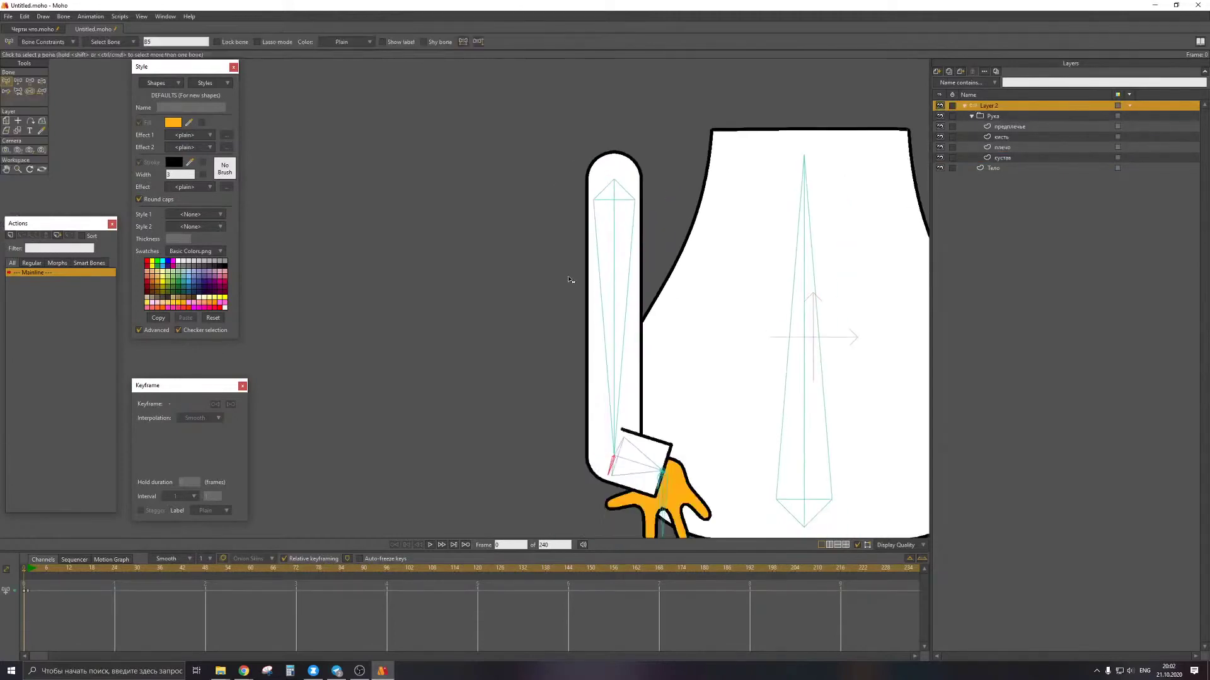
scroll(573, 278, down, 3)
scroll(598, 365, up, 4)
drag(640, 428, 734, 422)
scroll(734, 423, down, 3)
mouse_move(759, 336)
mouse_down()
mouse_move(772, 346)
mouse_move(761, 348)
mouse_up()
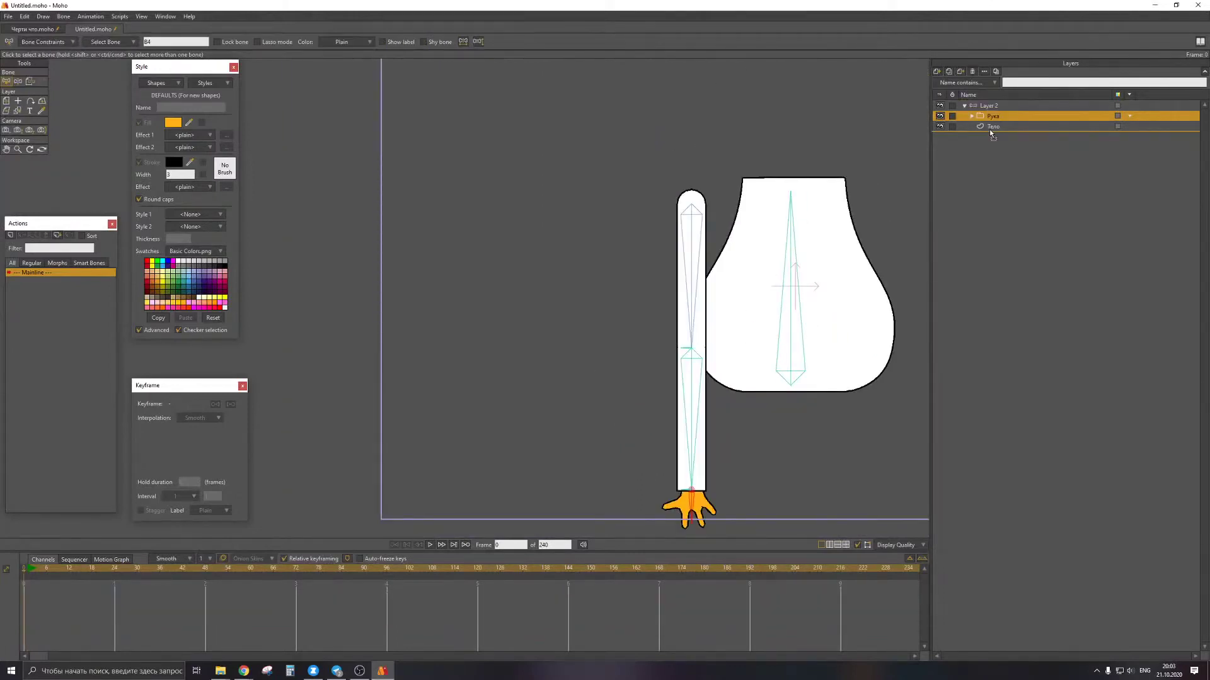
Place the Рука group beneath the Тело layer, duplicate the group, and move the copy Рука 2 above Тело
drag(989, 130, 990, 128)
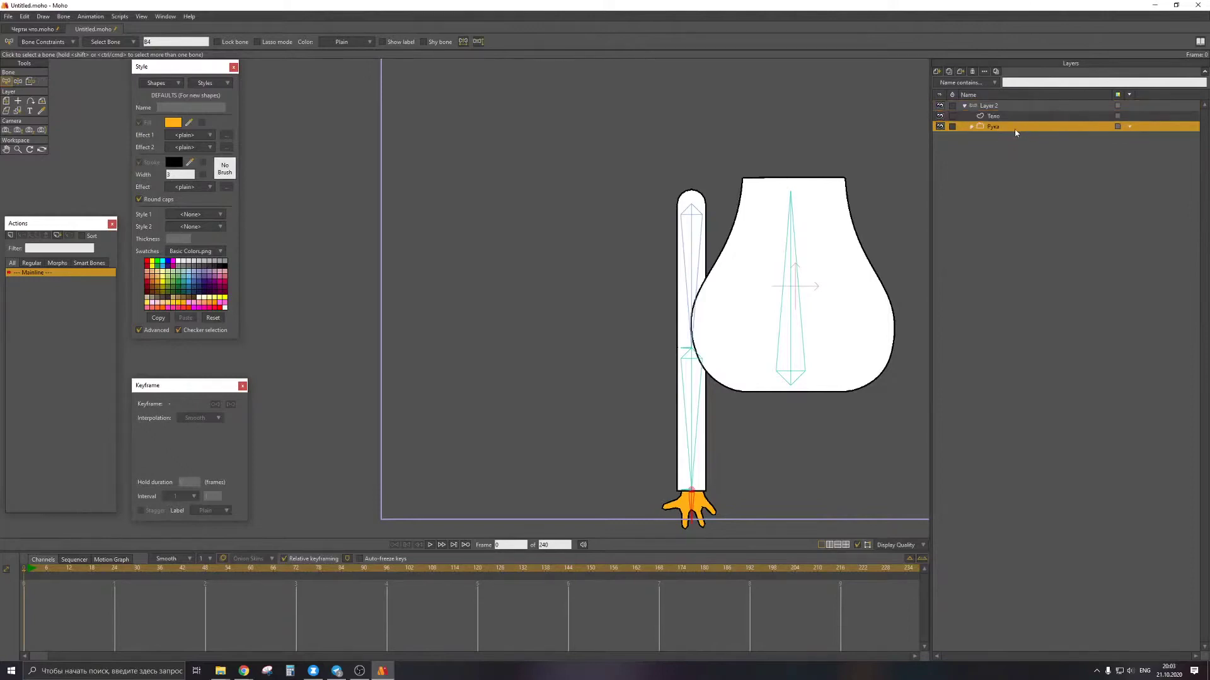
click(960, 71)
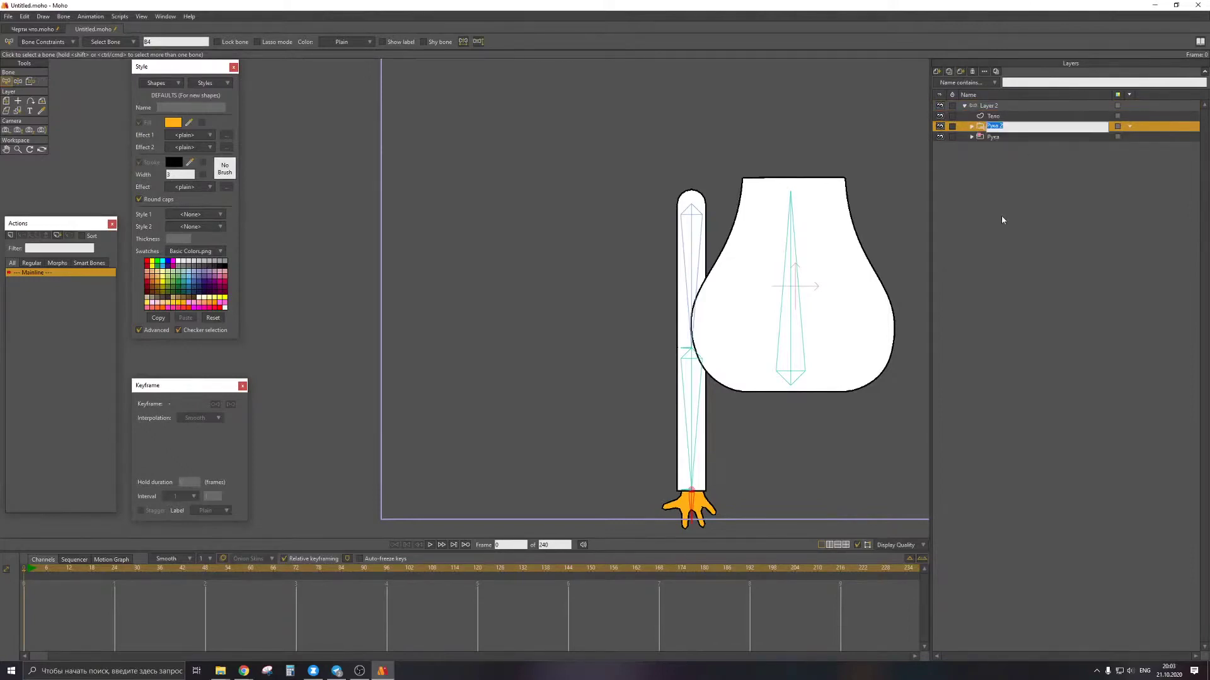
drag(983, 126, 980, 113)
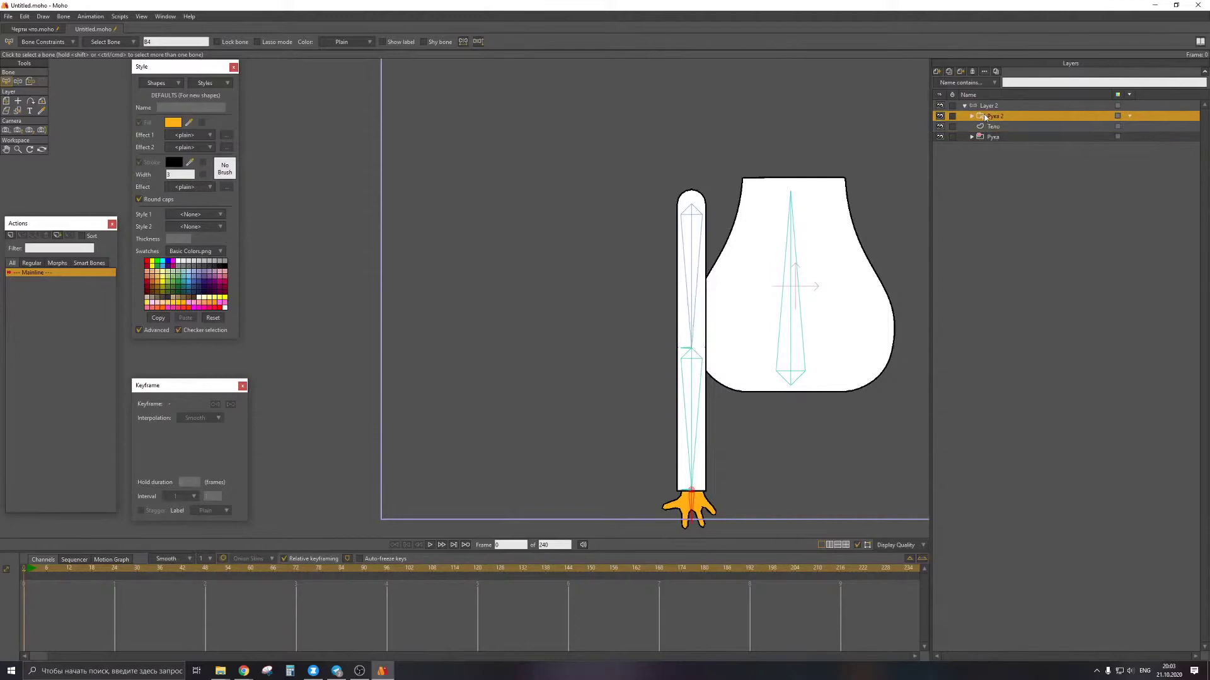
Turn off visibility for the four layers предплечье, кисть, плечо and сустав inside Рука 2
click(972, 116)
click(1007, 127)
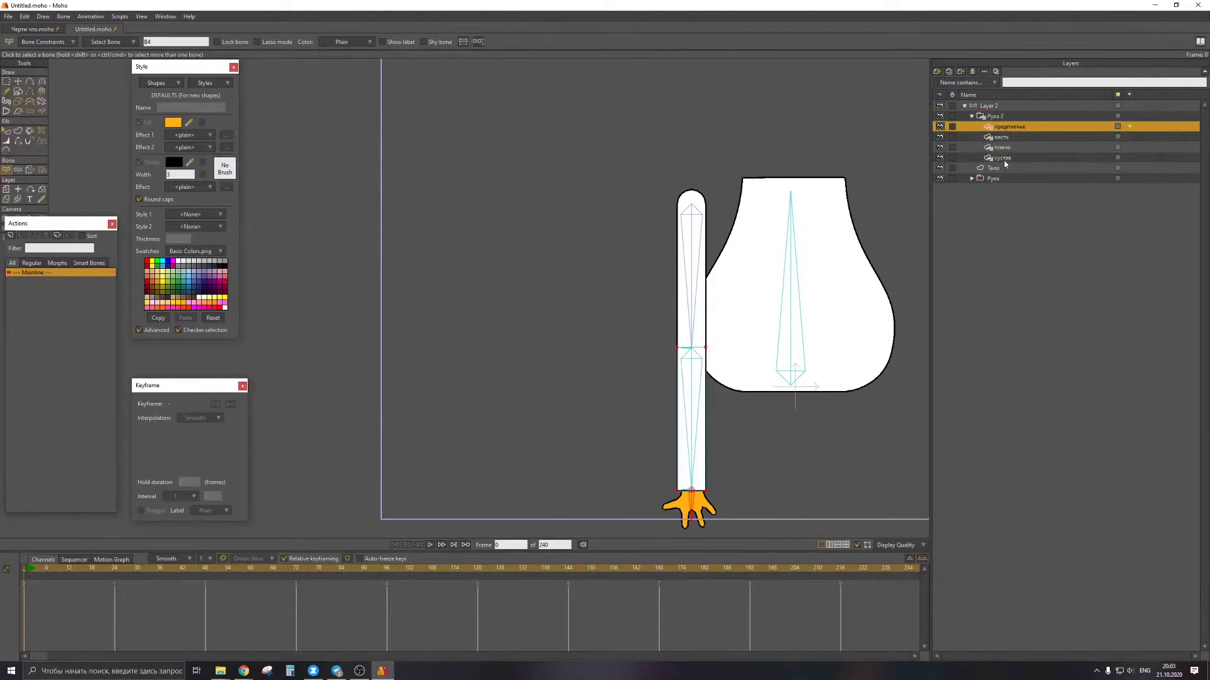
shift+click(1006, 159)
click(984, 71)
click(809, 374)
click(1012, 648)
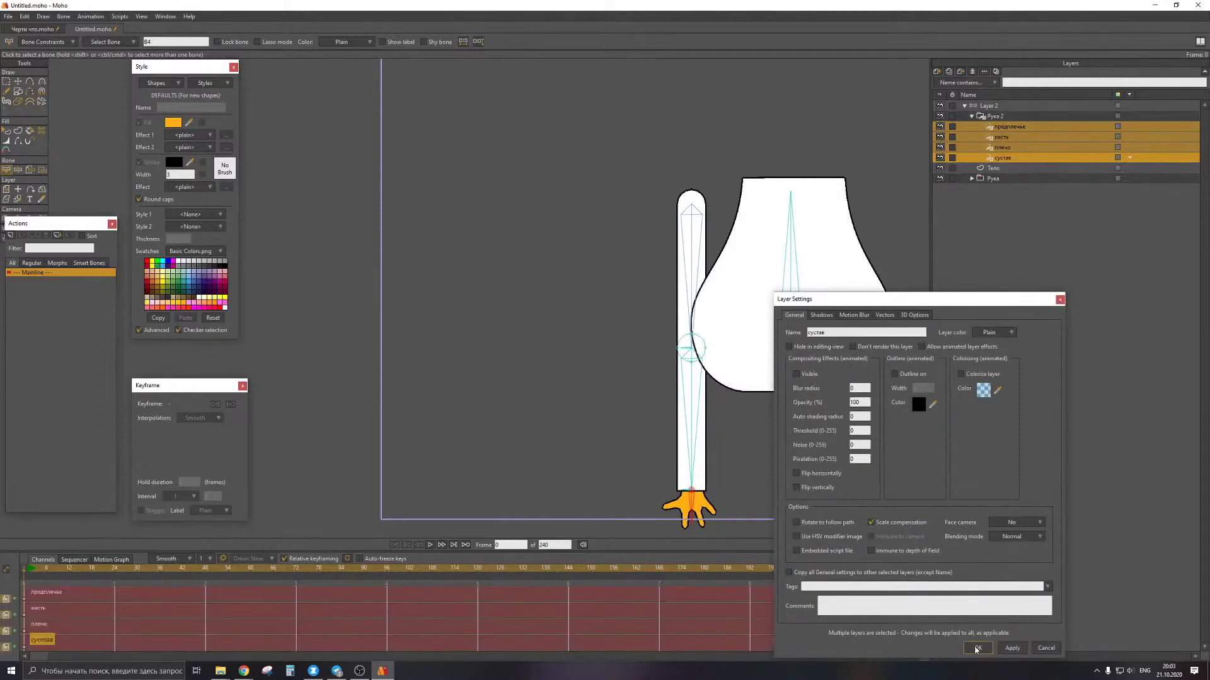
click(977, 647)
Add a separate zero-strength control bone in the empty area beside the arm and create an action named B7 for it
drag(621, 274, 602, 227)
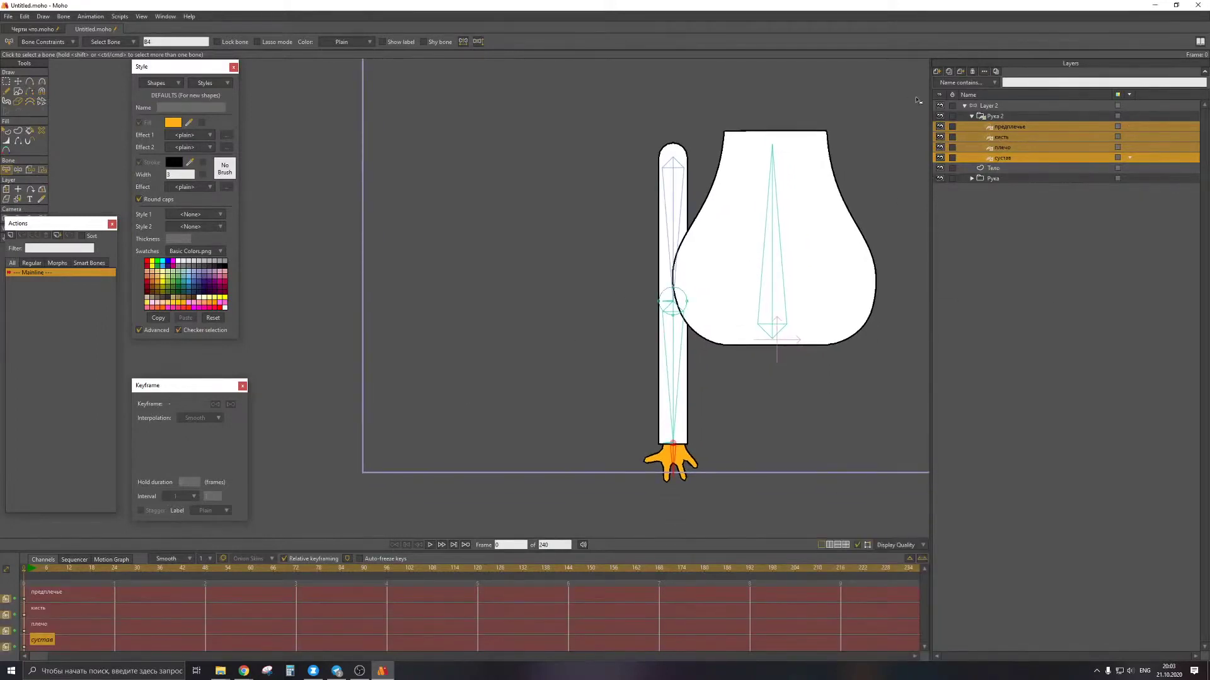
click(1002, 108)
key(a)
drag(580, 248, 580, 181)
key(s)
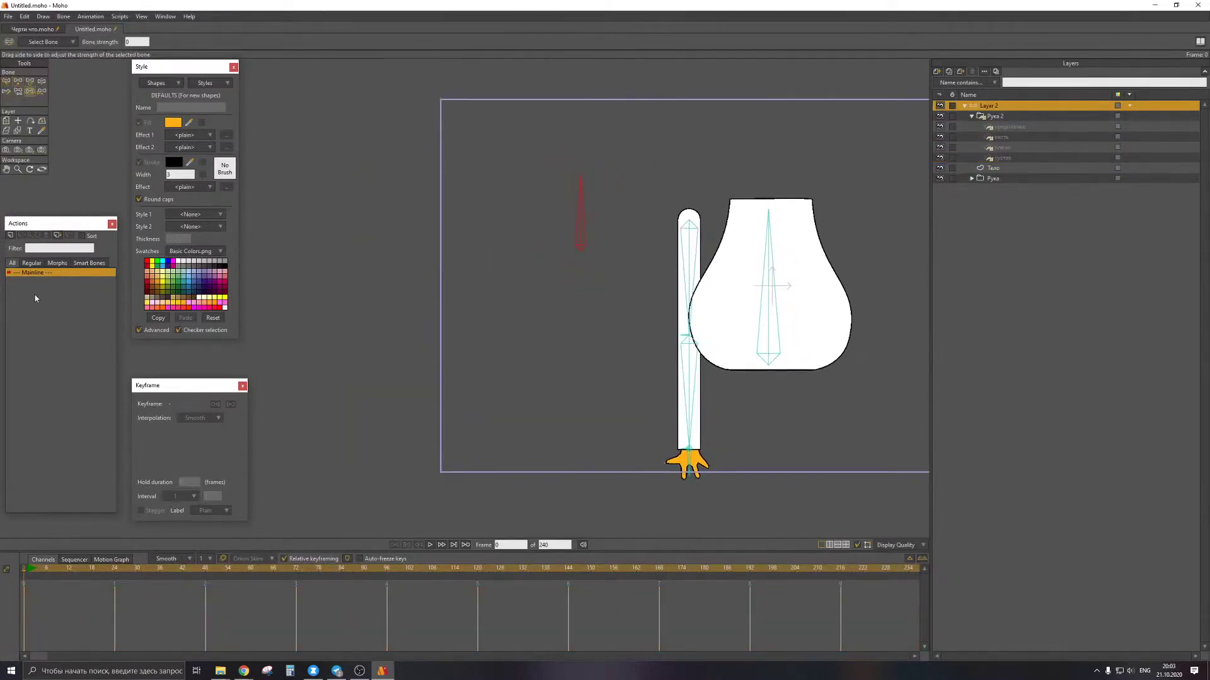
click(10, 235)
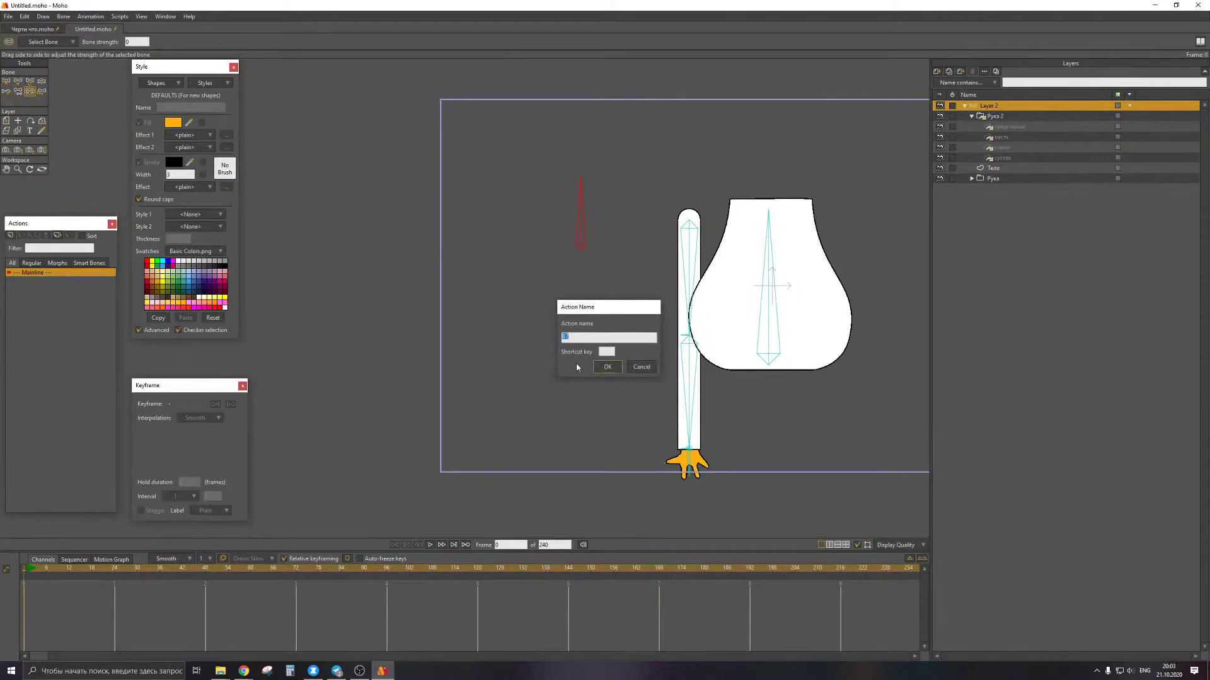
click(606, 367)
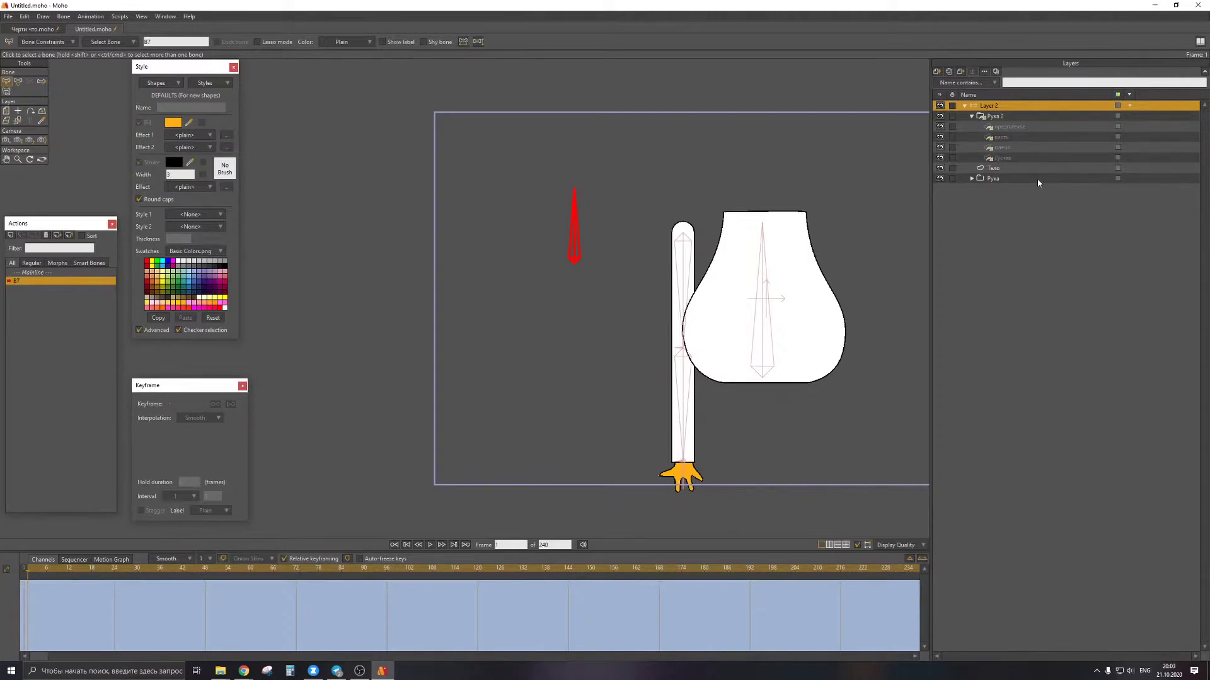
In the B7 action, make the кисть layer of Рука 2 visible at frame 2
drag(686, 273, 682, 249)
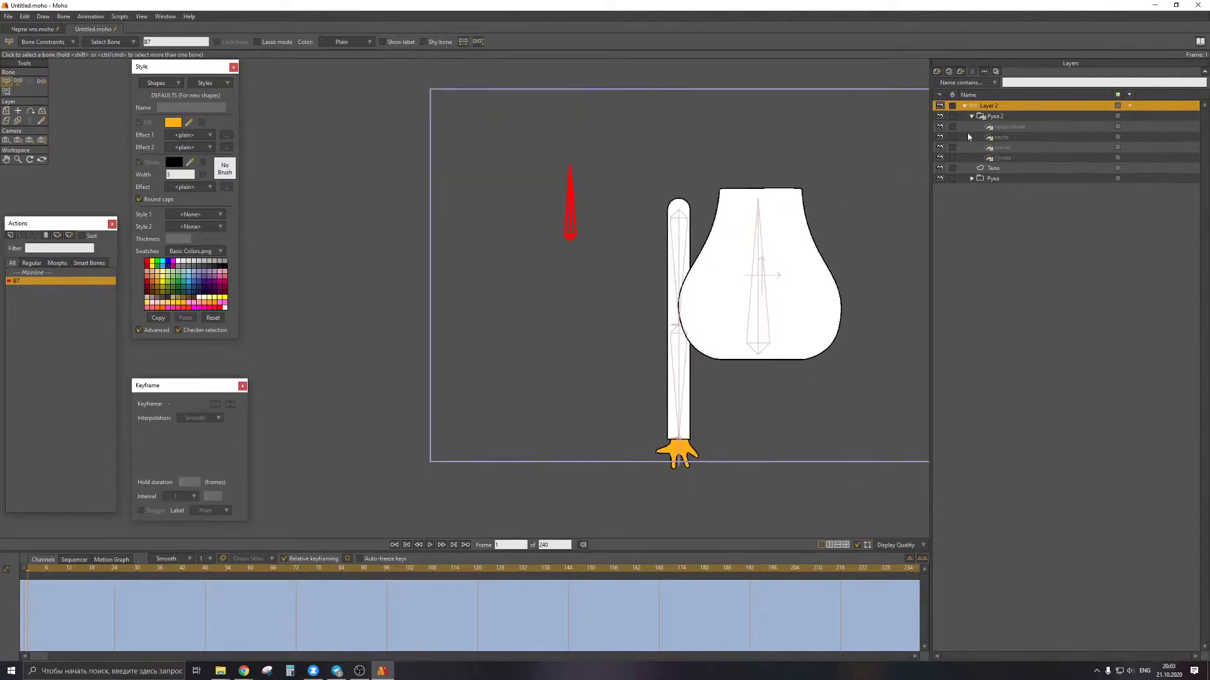
drag(793, 162, 788, 160)
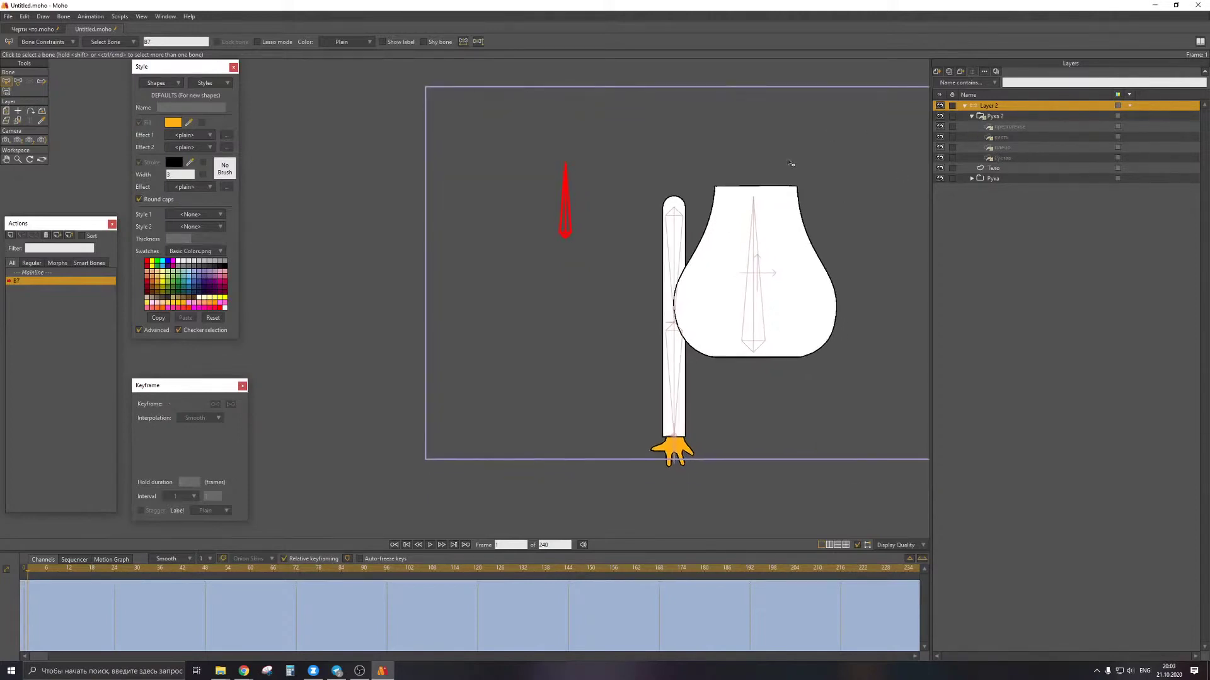
right_click(1050, 109)
drag(610, 224, 613, 226)
key(t)
click(566, 202)
drag(665, 145, 668, 135)
key(Right)
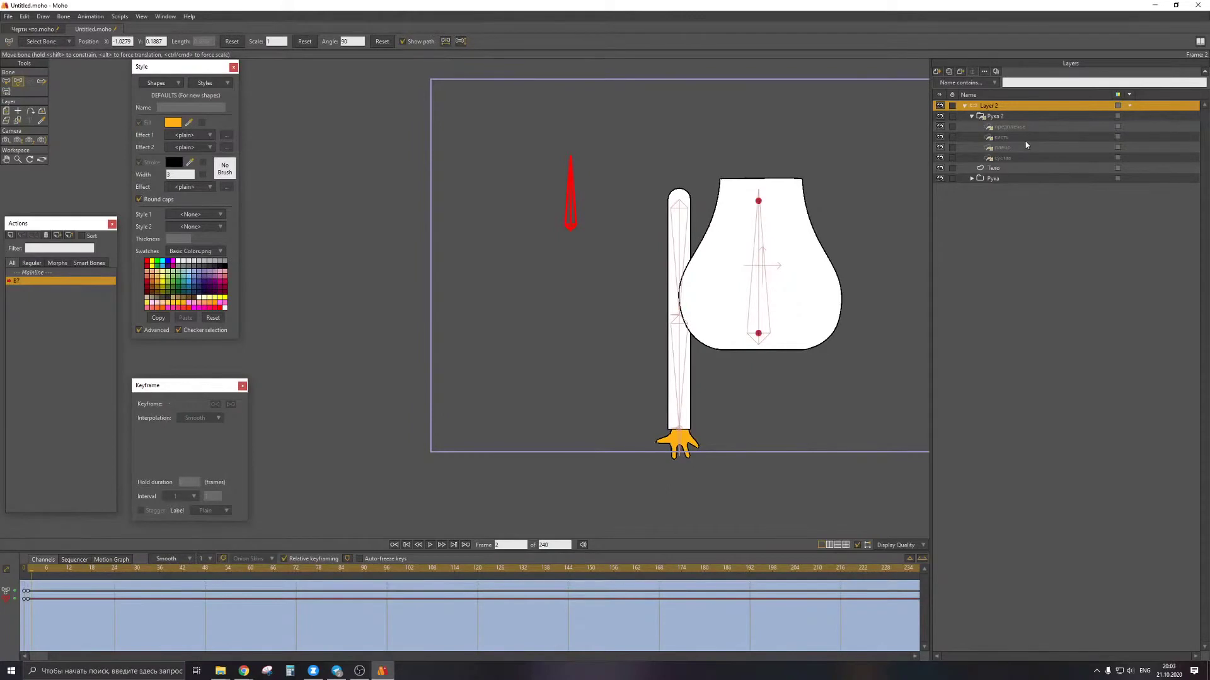
click(1126, 137)
click(982, 73)
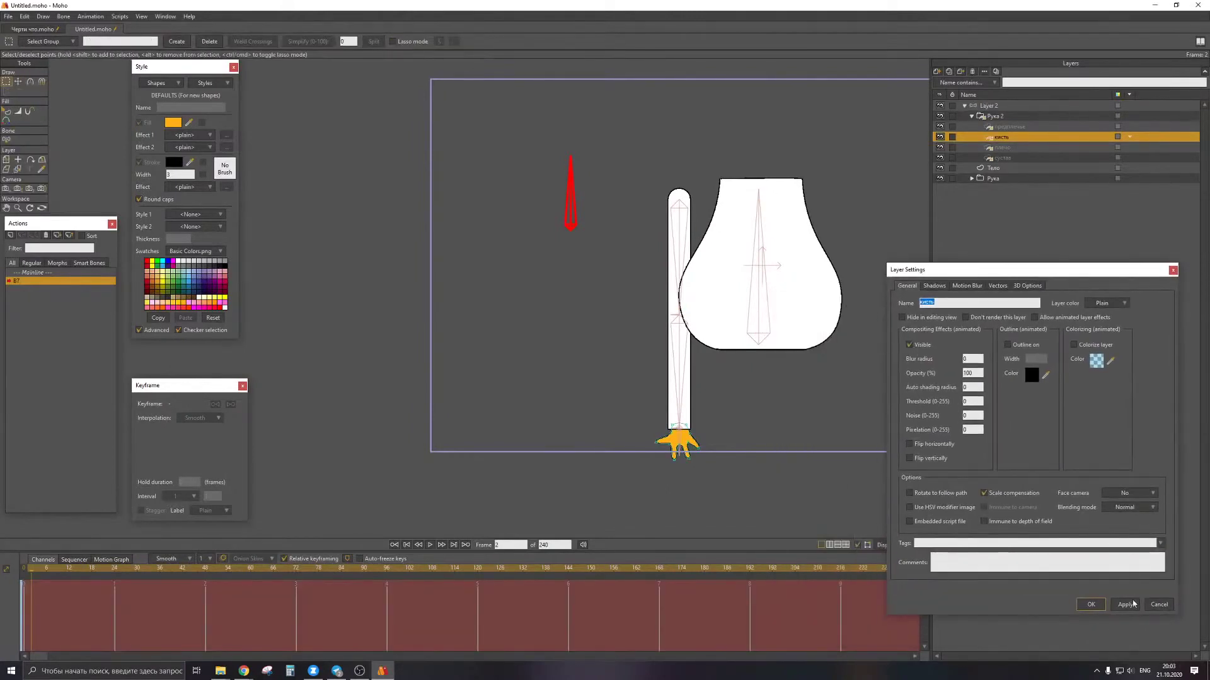
click(1134, 602)
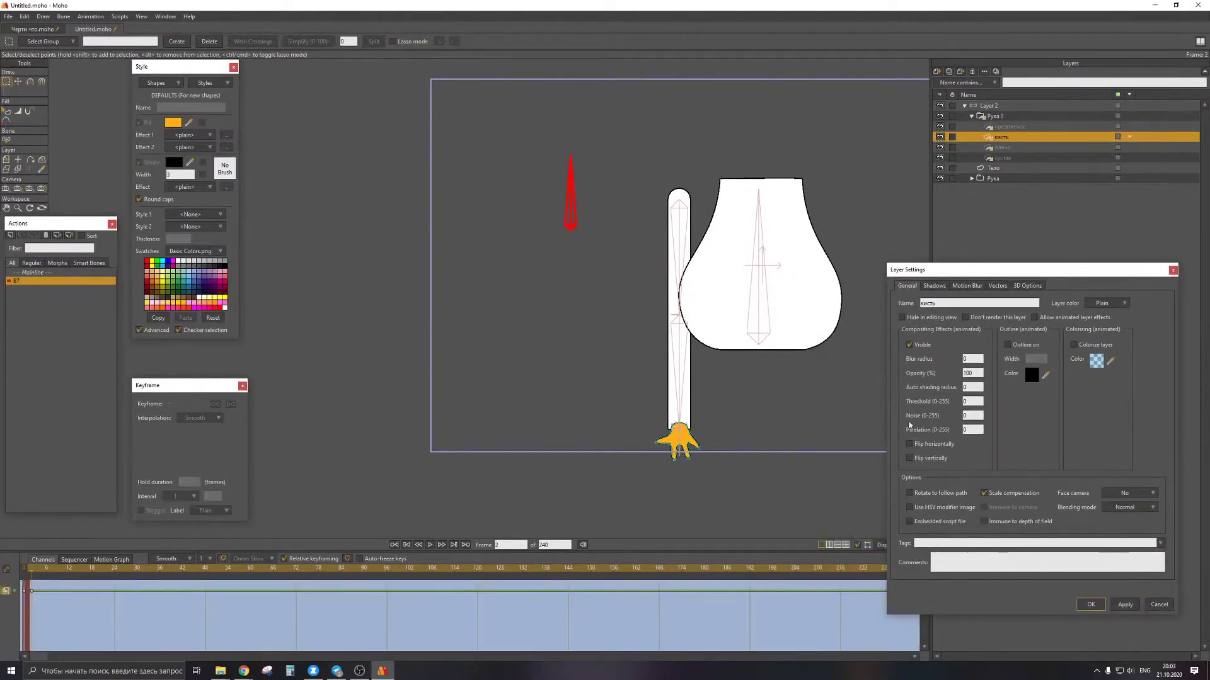
Make the предплечье layer of Рука 2 visible at frame 3 of the B7 action
click(997, 126)
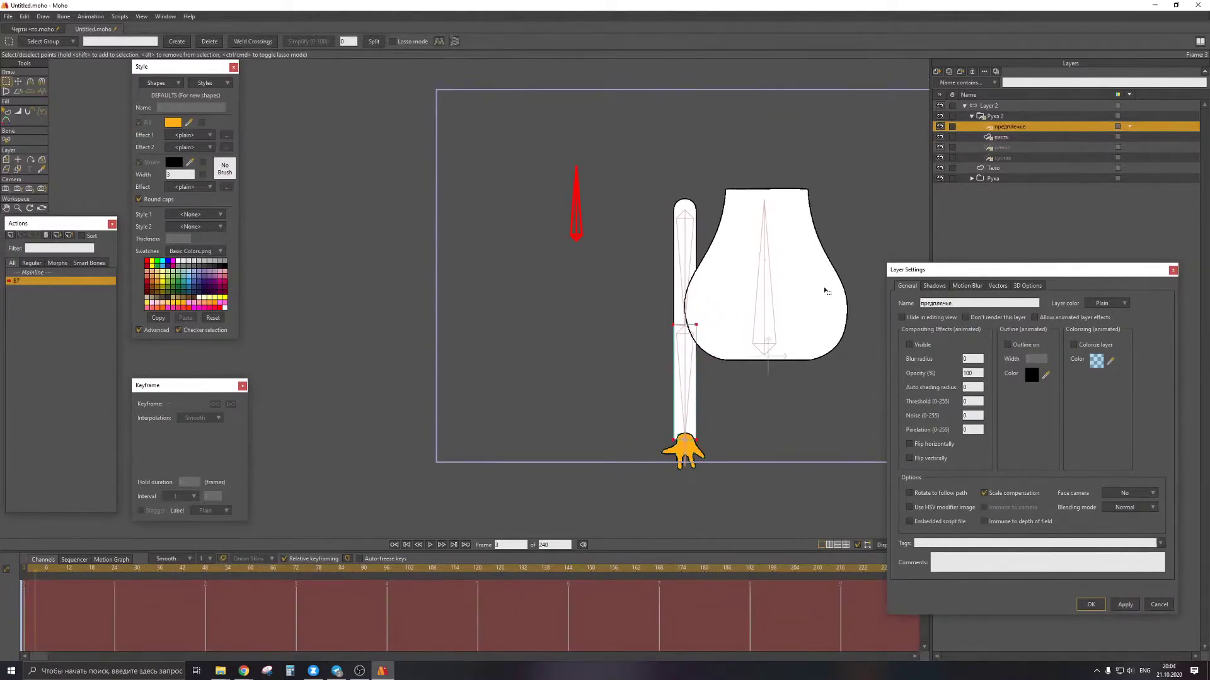
click(909, 345)
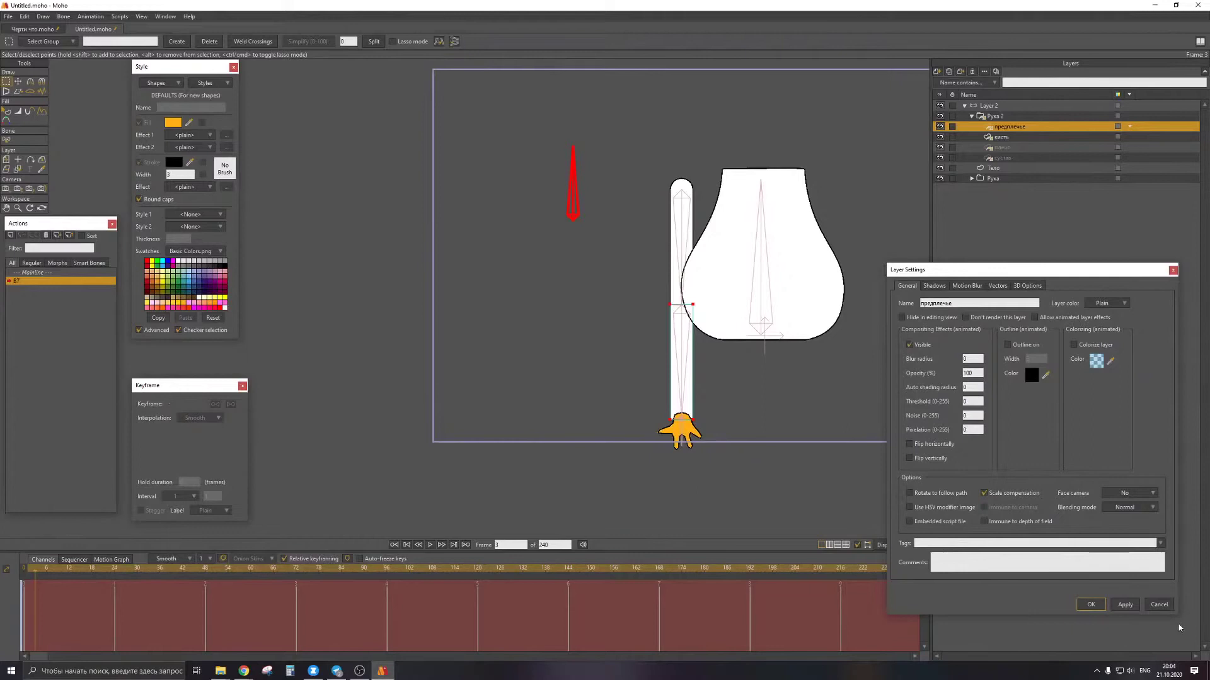
click(1124, 605)
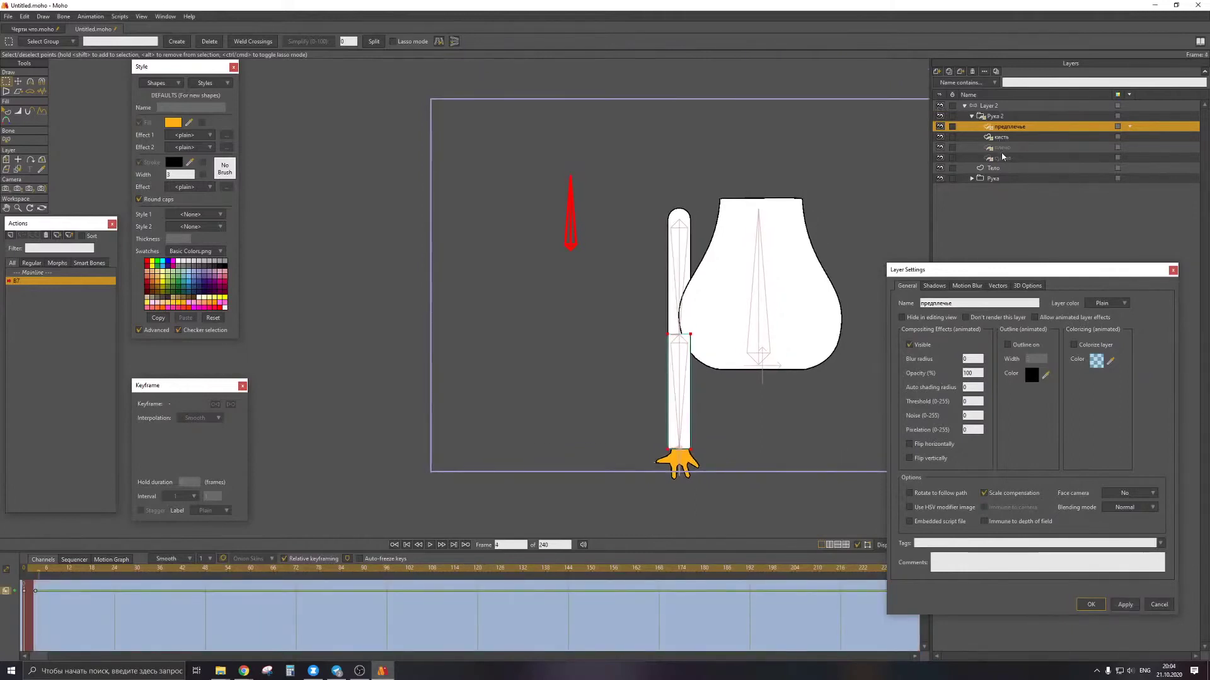
Make the плечо and сустав layers of Рука 2 visible at frame 4 of the B7 action
click(1002, 148)
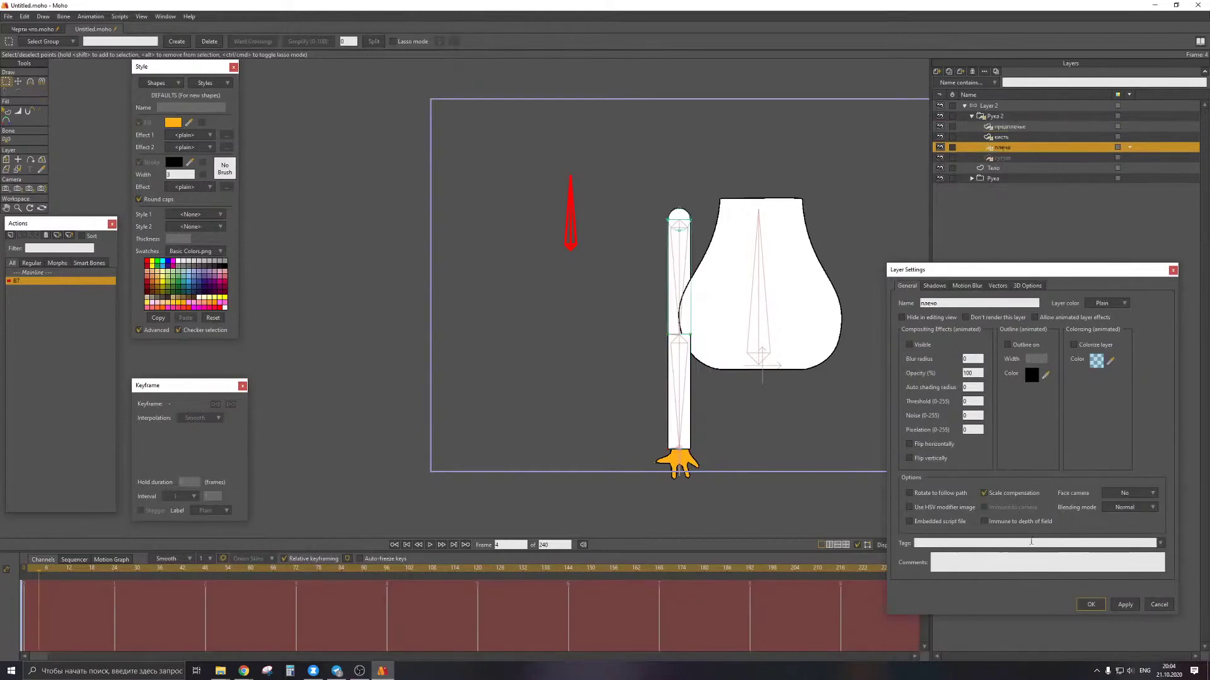
click(1124, 605)
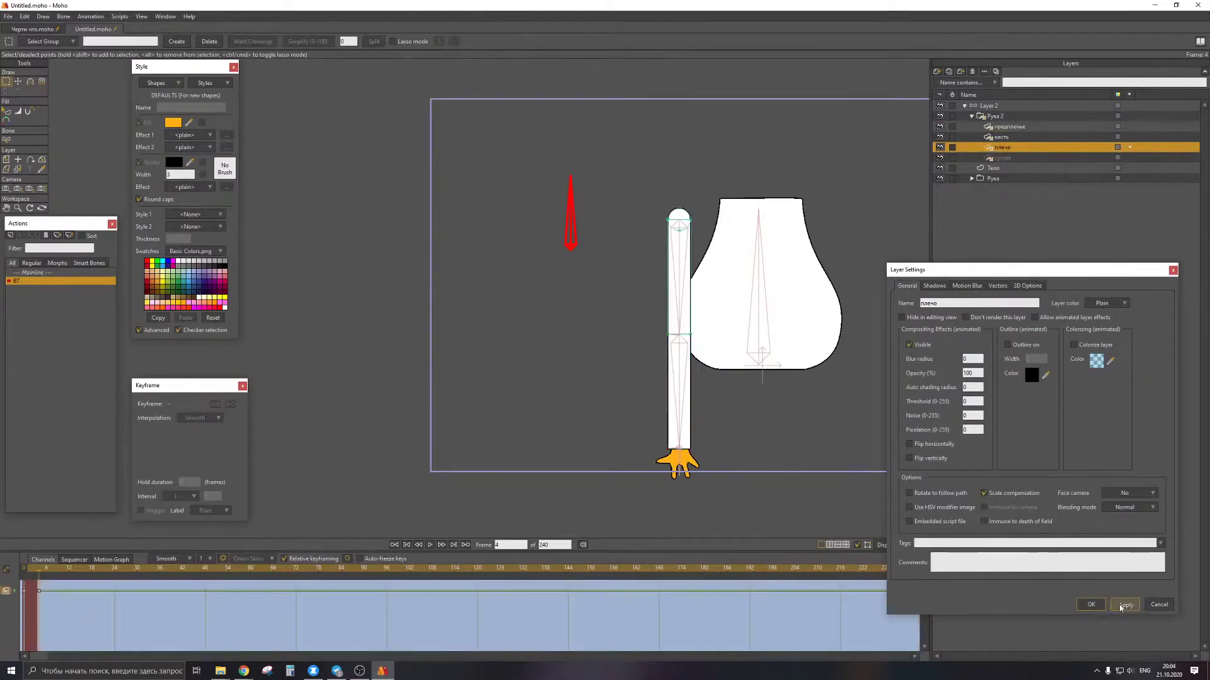
click(1002, 158)
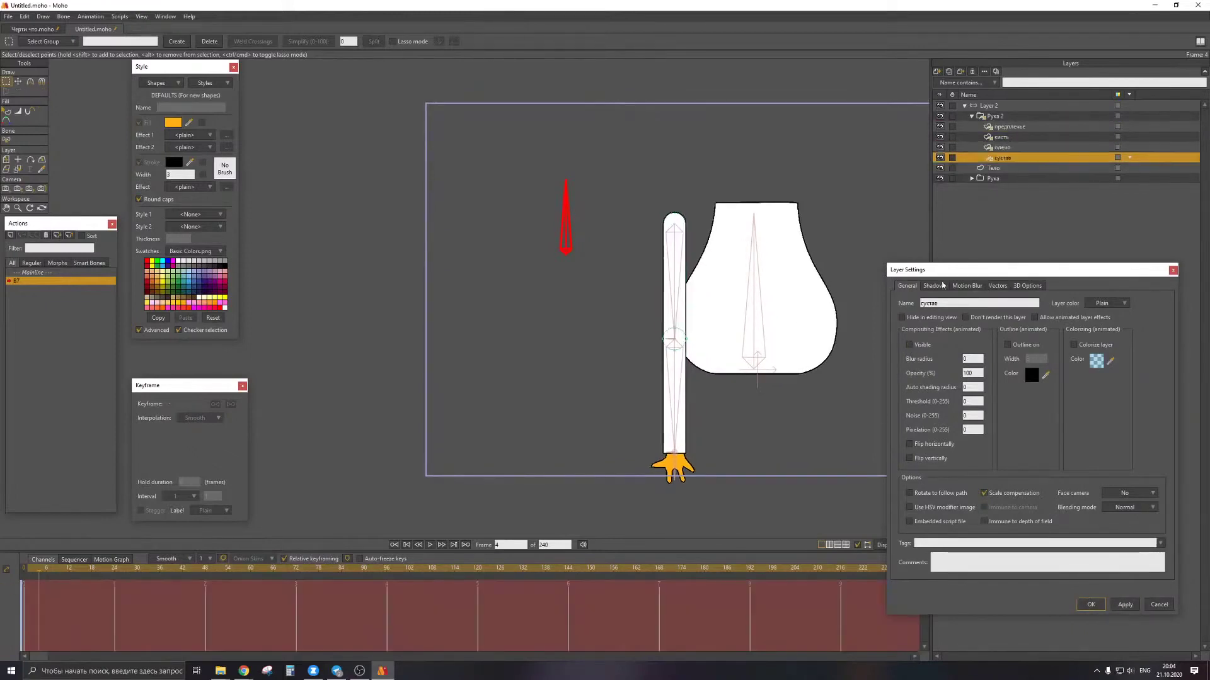
click(1125, 605)
click(1090, 605)
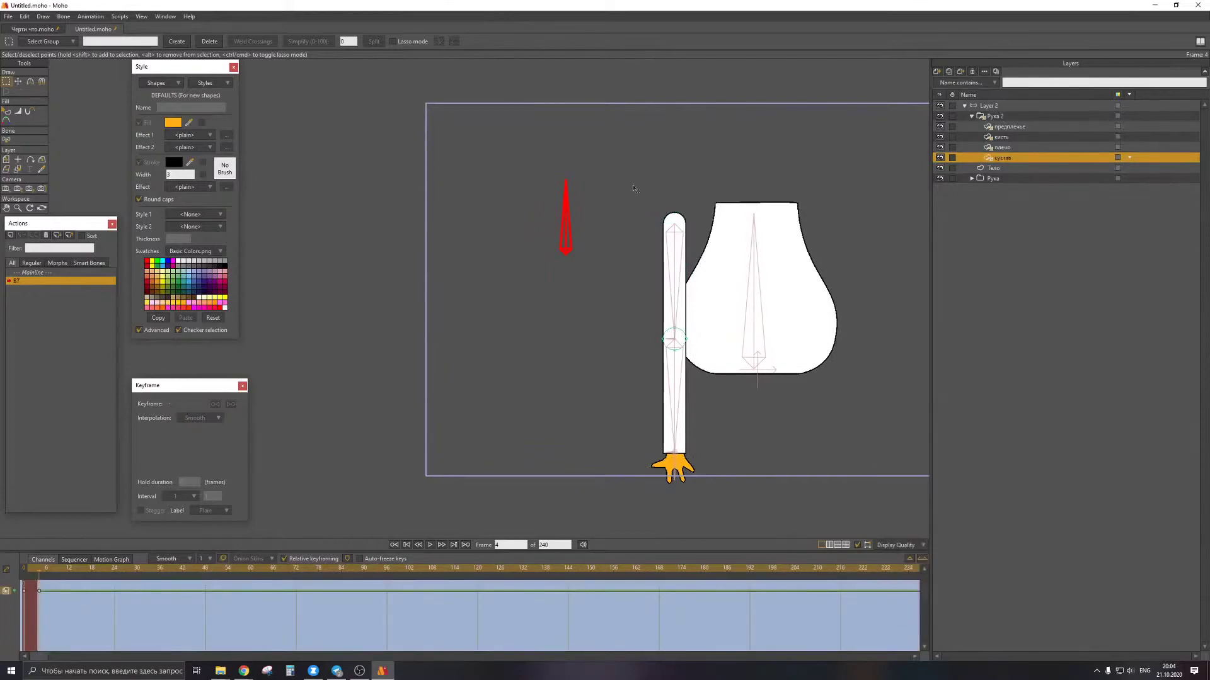
Return to the Mainline on bone layer Layer 2 and pose the arm at frame 1, bending the forearm behind the body and shifting the upper arm
click(1007, 108)
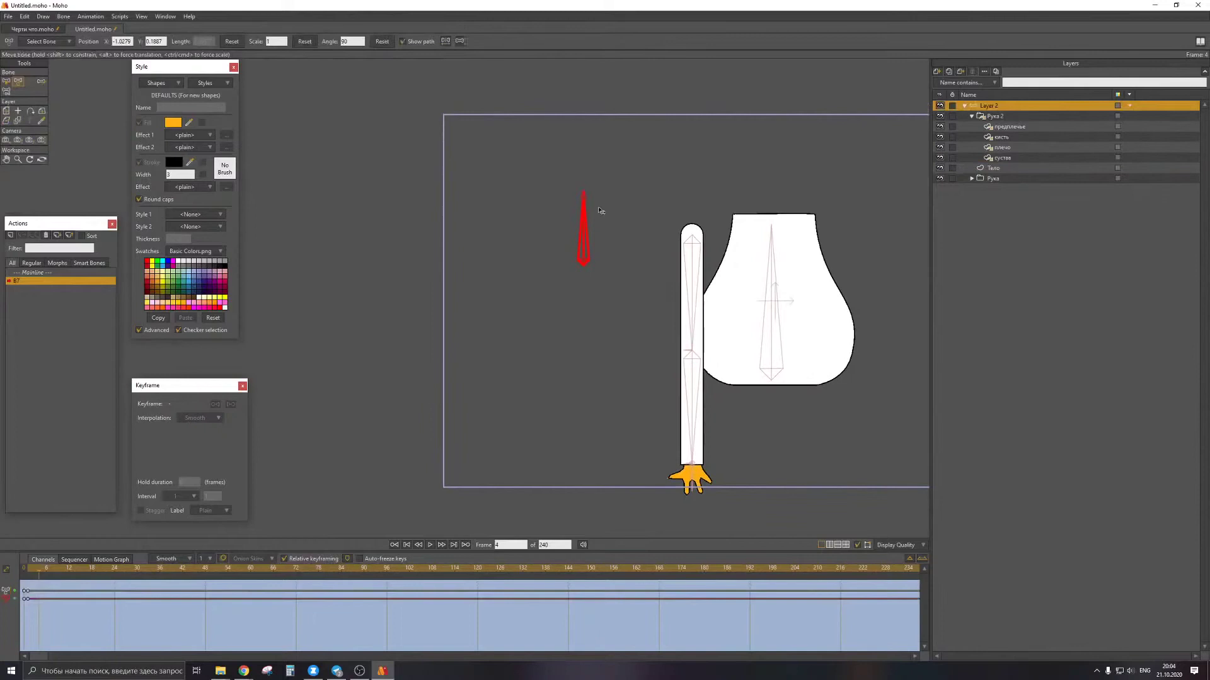
drag(585, 217, 637, 273)
double_click(35, 273)
key(Right)
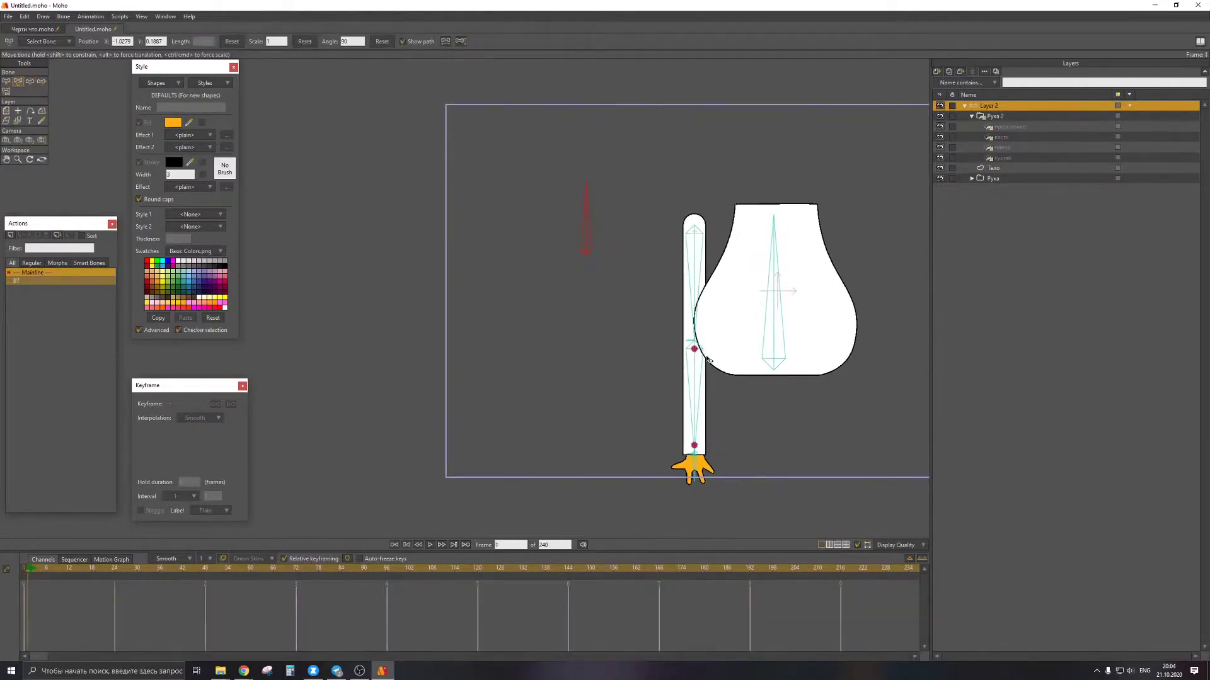
drag(707, 361, 702, 328)
drag(690, 423, 712, 284)
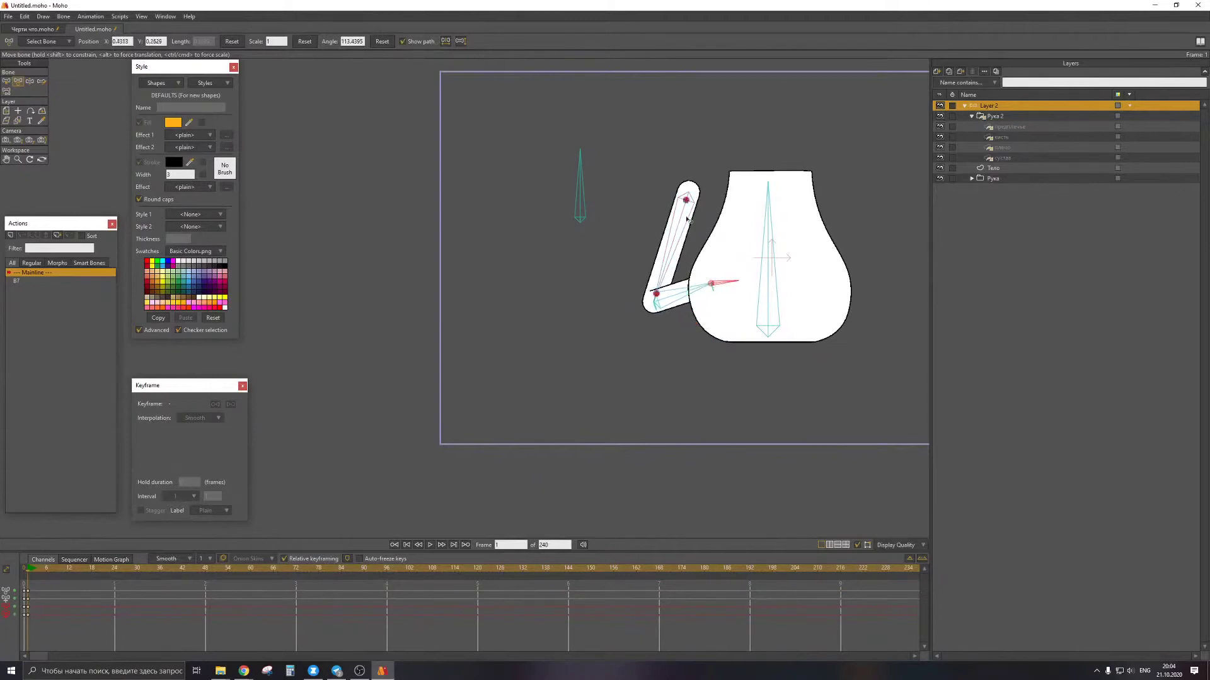
drag(690, 201, 688, 247)
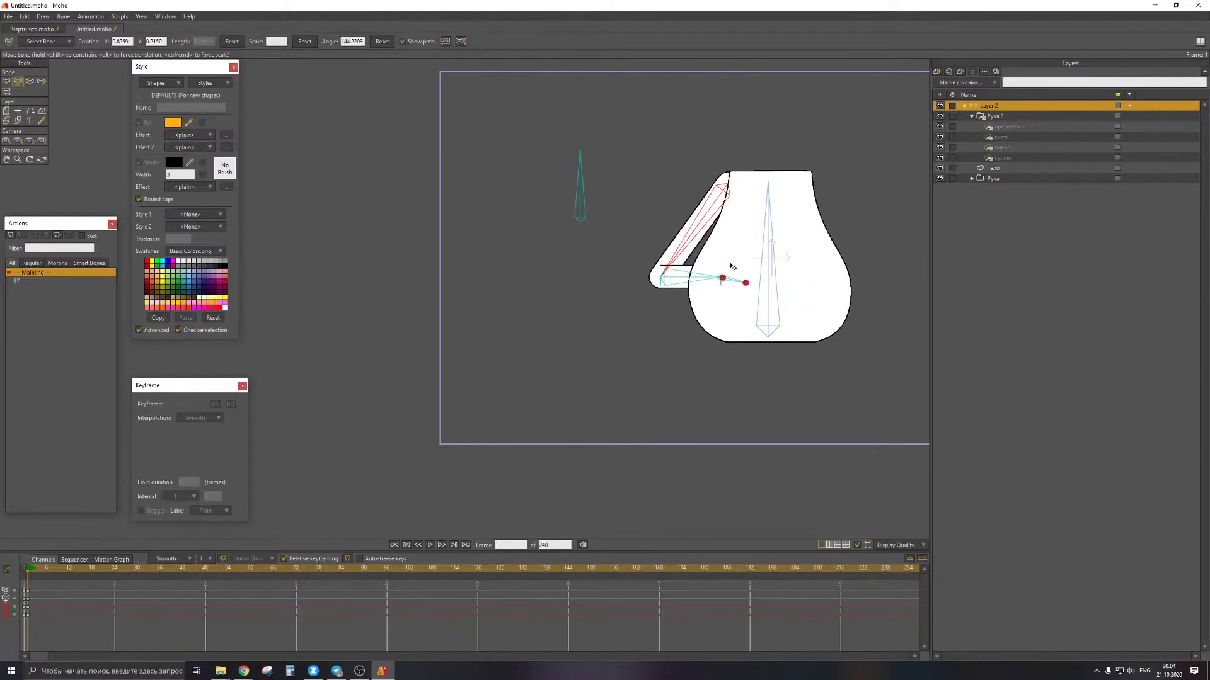
Collapse the Рука 2 group and try the Рука group above the Тело layer before moving it back below
click(973, 117)
drag(987, 138, 989, 126)
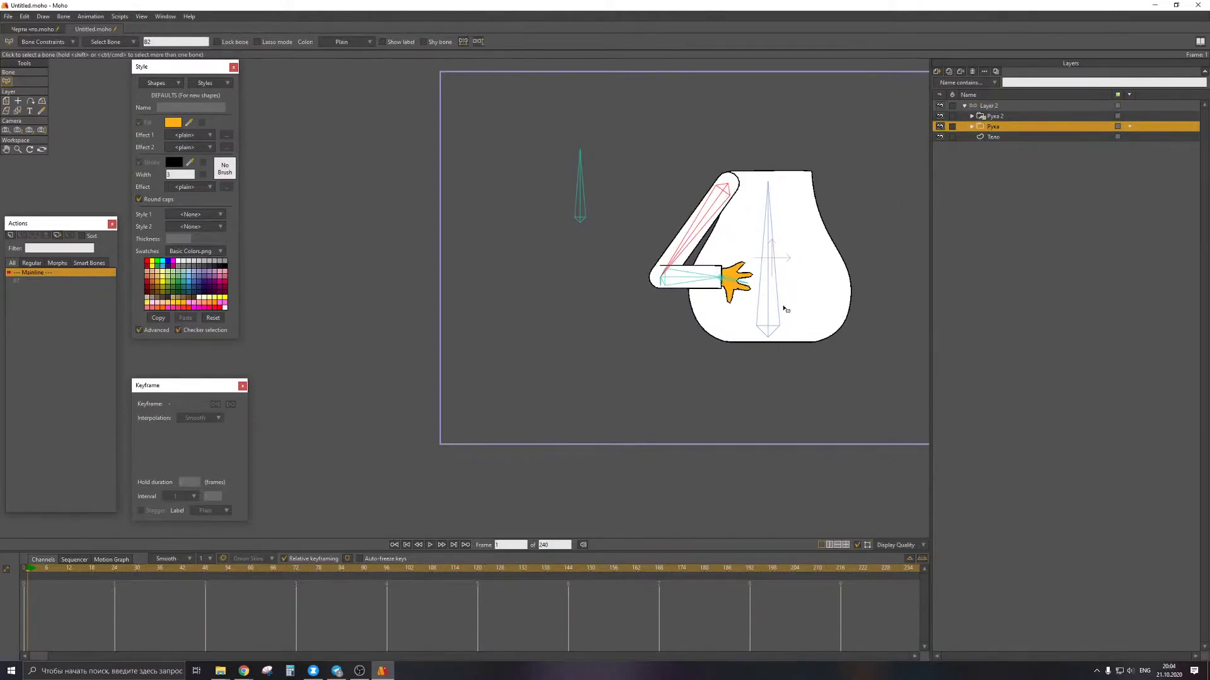
drag(981, 128, 984, 138)
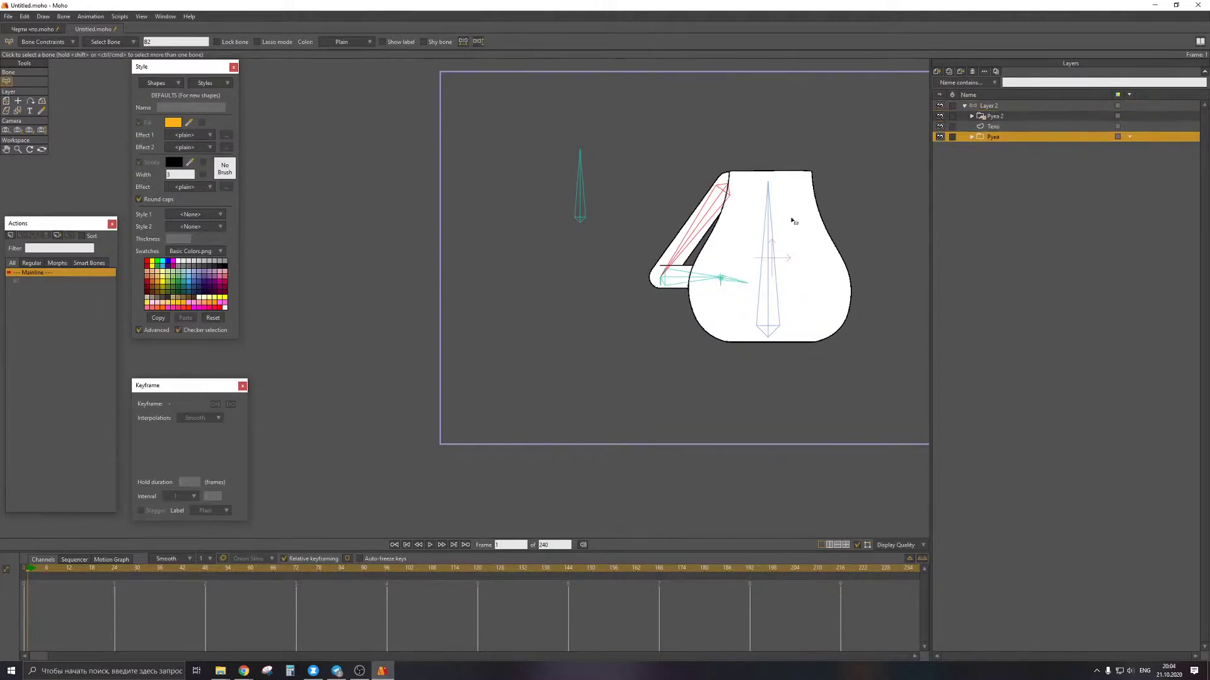
On bone layer Layer 2, rotate the control bone to bring the hand and forearm in front of the body, and raise the forearm
click(1030, 105)
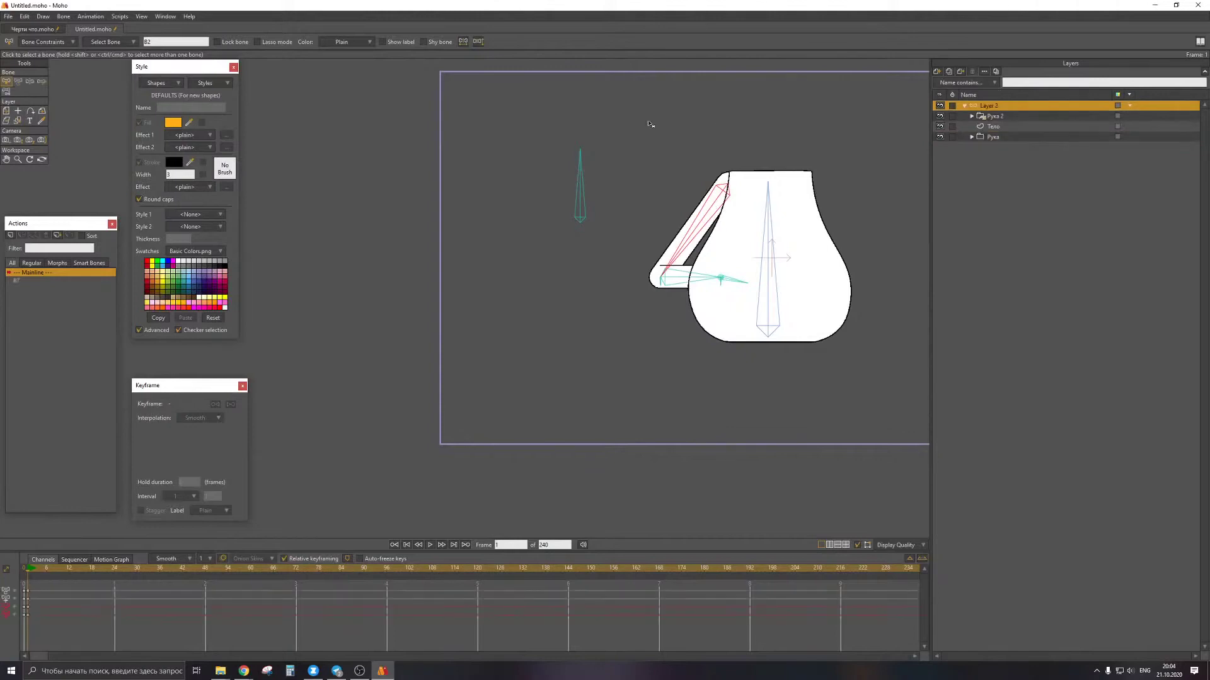
drag(590, 178, 626, 191)
scroll(749, 291, up, 4)
drag(733, 295, 726, 259)
scroll(726, 255, down, 3)
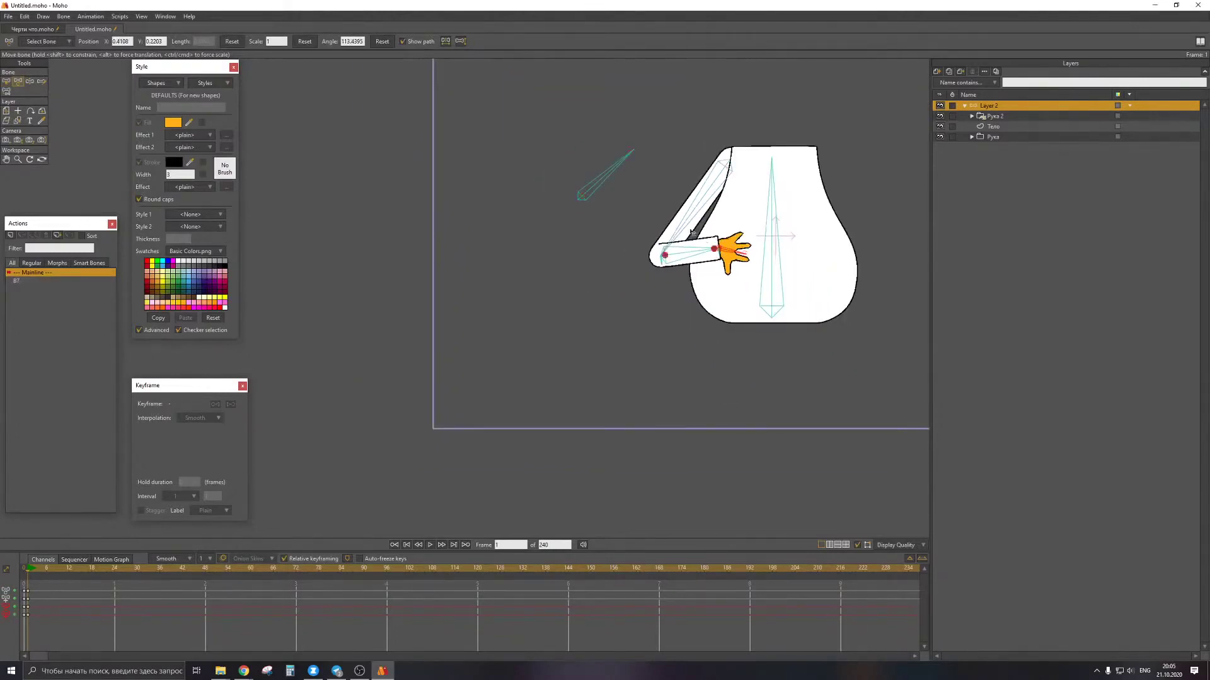
Rotate the control bone to horizontal and back to about 17.5°, and adjust the forearm's pose in front of the body
drag(606, 174, 621, 194)
drag(687, 226, 655, 261)
mouse_move(728, 253)
mouse_down()
mouse_move(710, 247)
mouse_move(732, 245)
mouse_move(730, 274)
mouse_up()
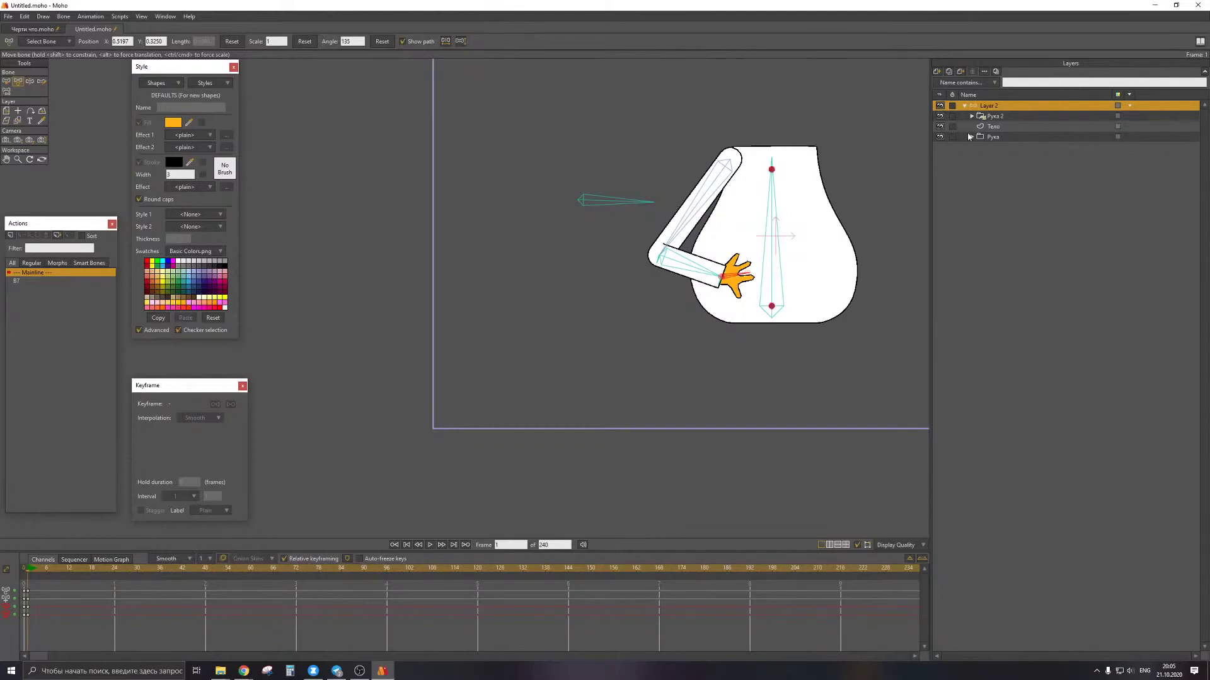
drag(636, 199, 625, 183)
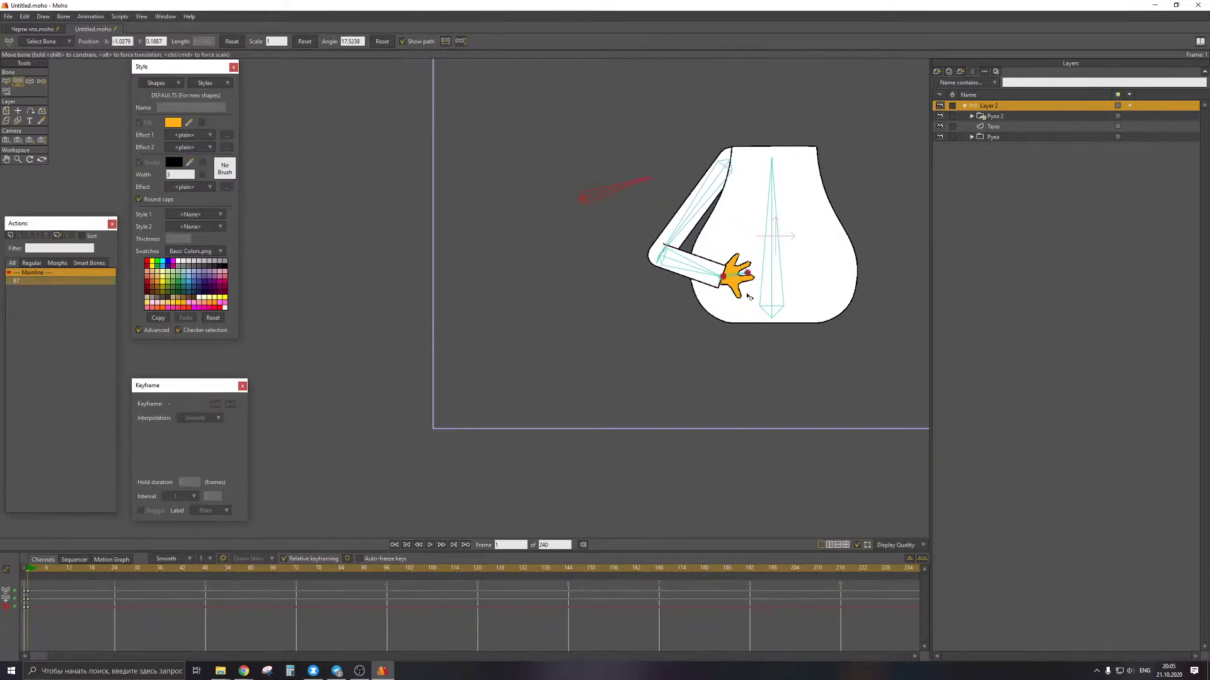
mouse_move(735, 279)
mouse_down()
mouse_move(724, 284)
mouse_move(735, 274)
mouse_up()
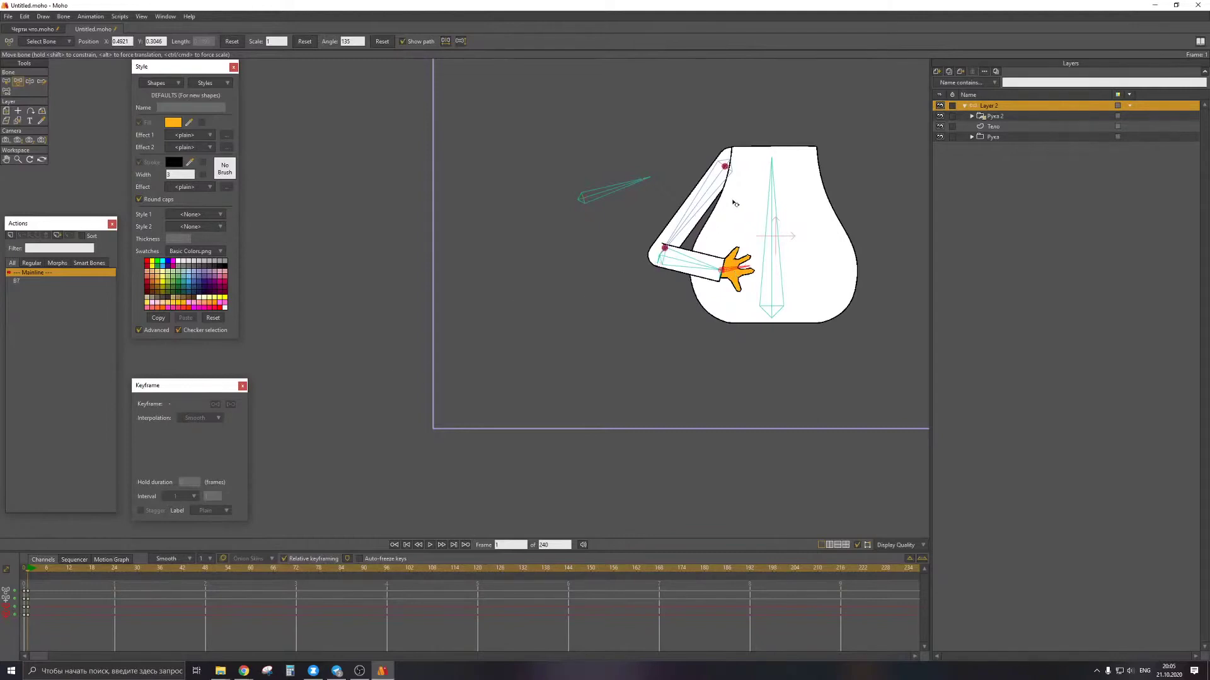
Expand the Рука 2 group, rotate the control bone to about -15.5°, and examine how the arm parts overlap at the elbow
key(Left)
click(970, 116)
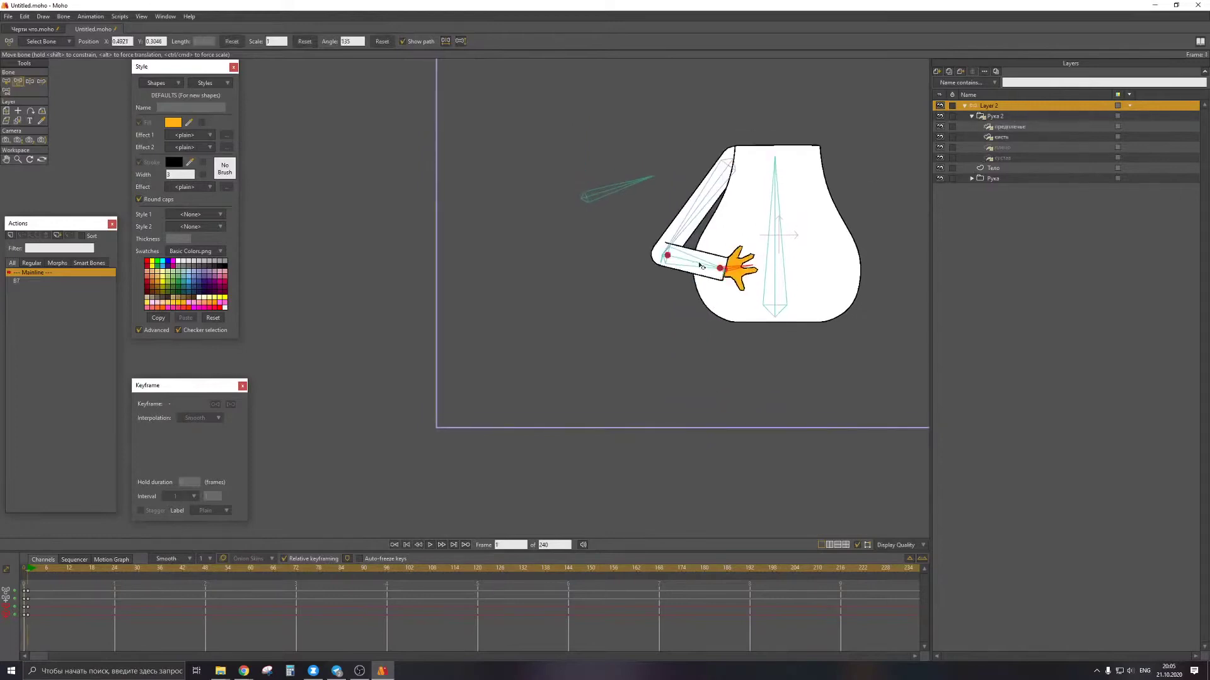
click(688, 215)
click(689, 263)
click(698, 228)
click(689, 267)
click(684, 215)
click(666, 258)
click(671, 248)
click(775, 189)
click(534, 129)
click(646, 262)
click(646, 262)
click(785, 304)
click(744, 291)
click(703, 197)
click(710, 269)
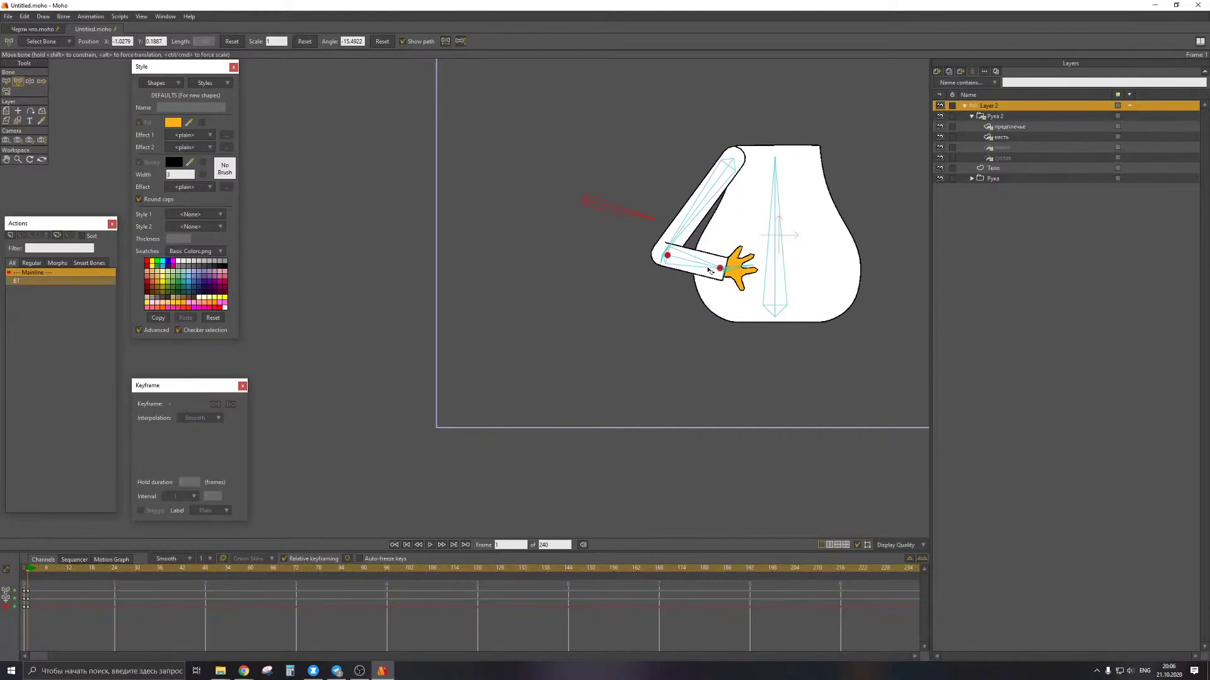
click(669, 252)
scroll(669, 252, up, 3)
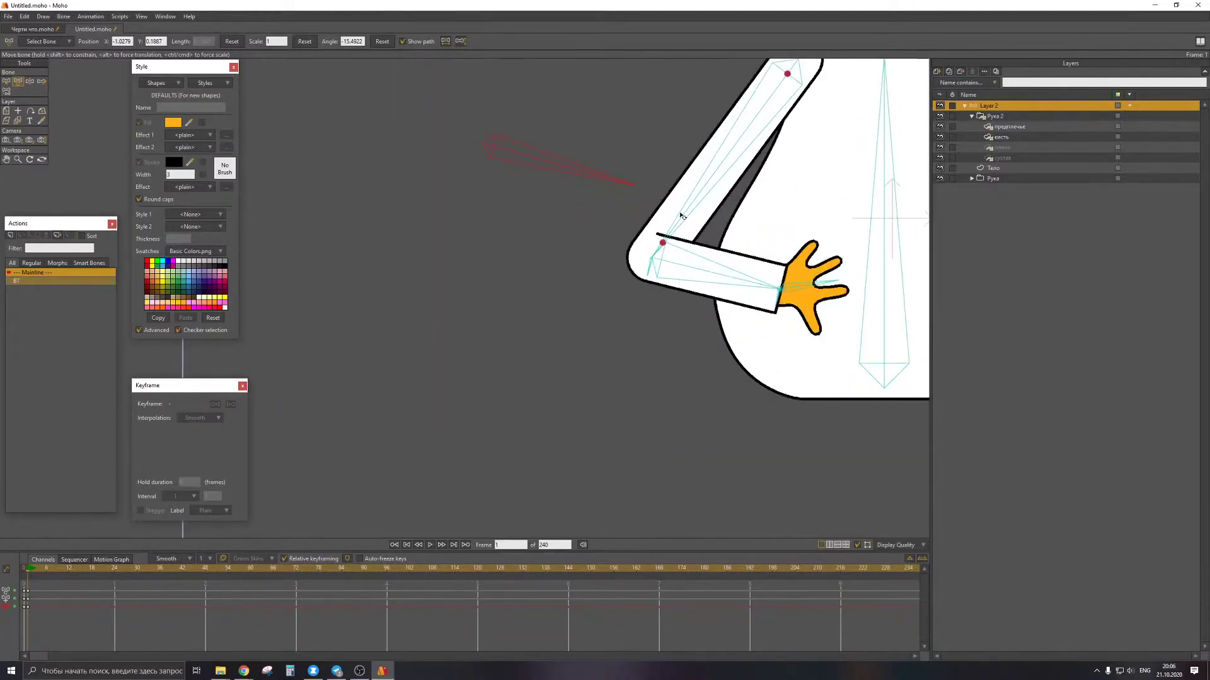
scroll(682, 216, down, 3)
click(661, 247)
At frame 0, duplicate the плечо layer and place the copy at the top of the Рука 2 group
click(17, 576)
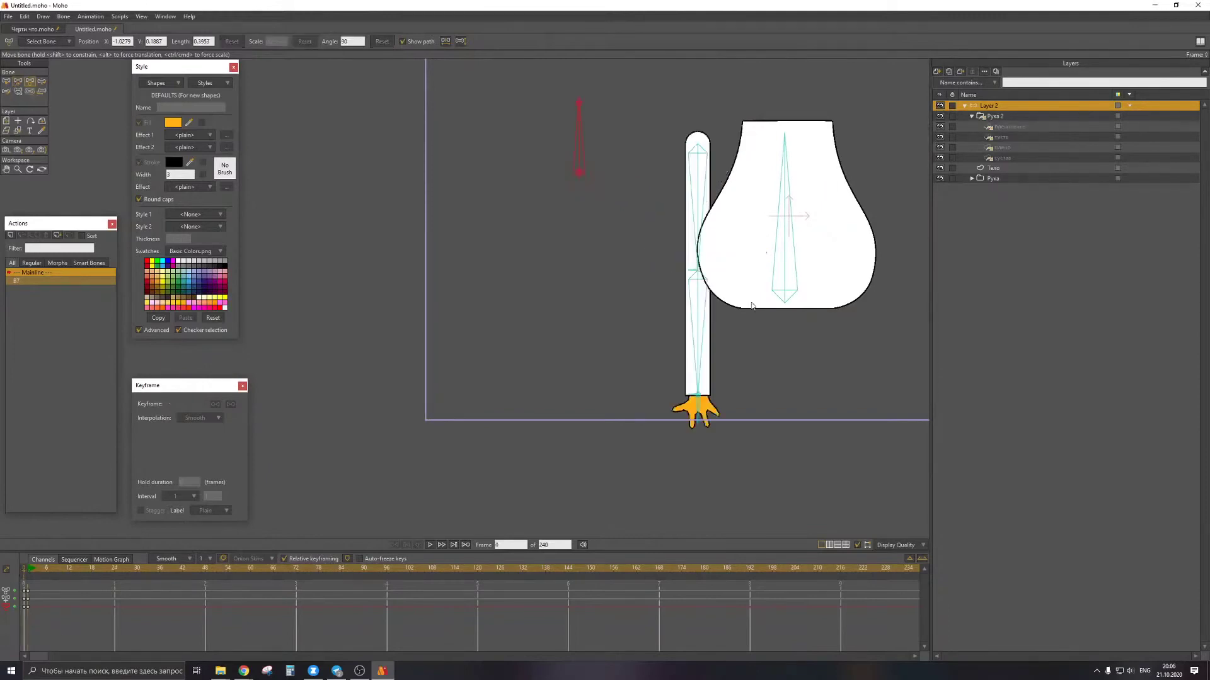
click(1009, 149)
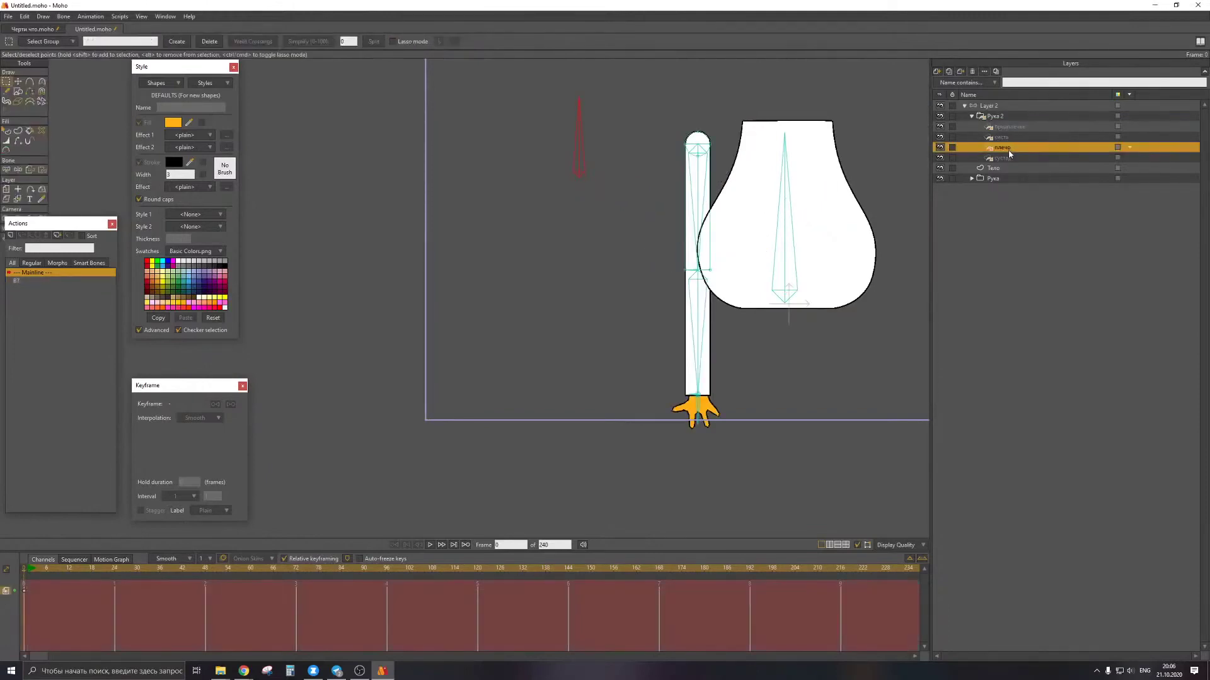
key(ctrl+d)
drag(987, 148, 986, 129)
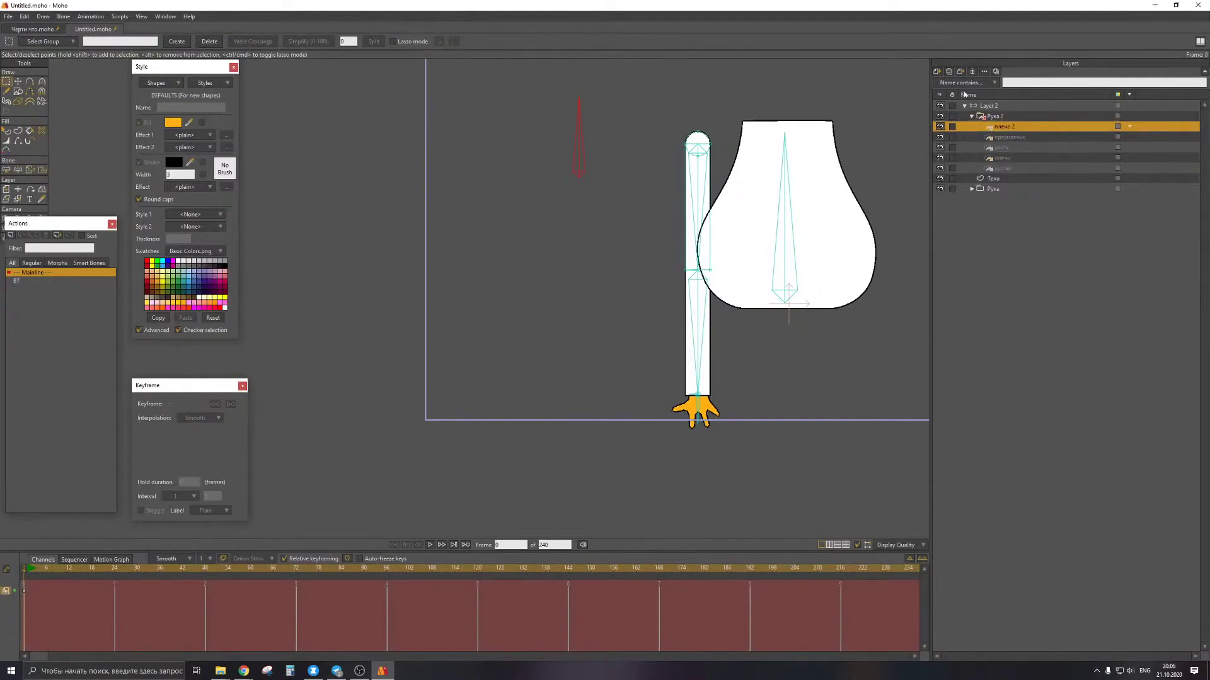
In the B7 action, place the visibility key of the плечо 2 layer at frame 6
click(985, 108)
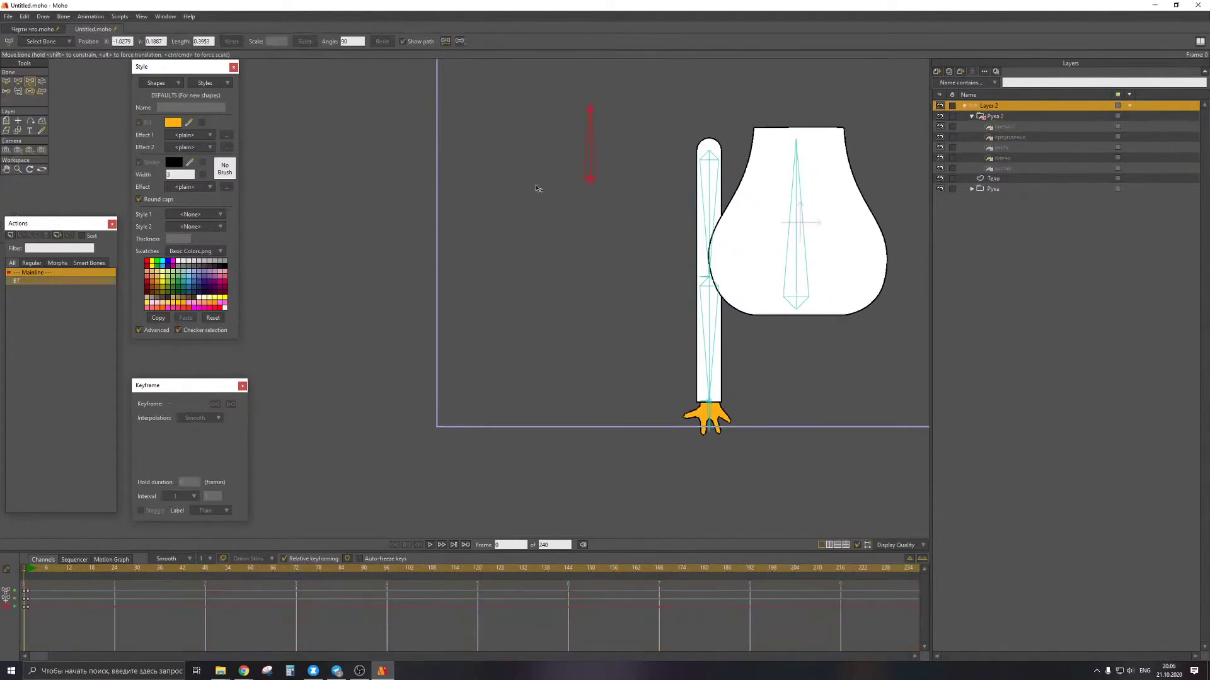
double_click(22, 281)
key(Right)
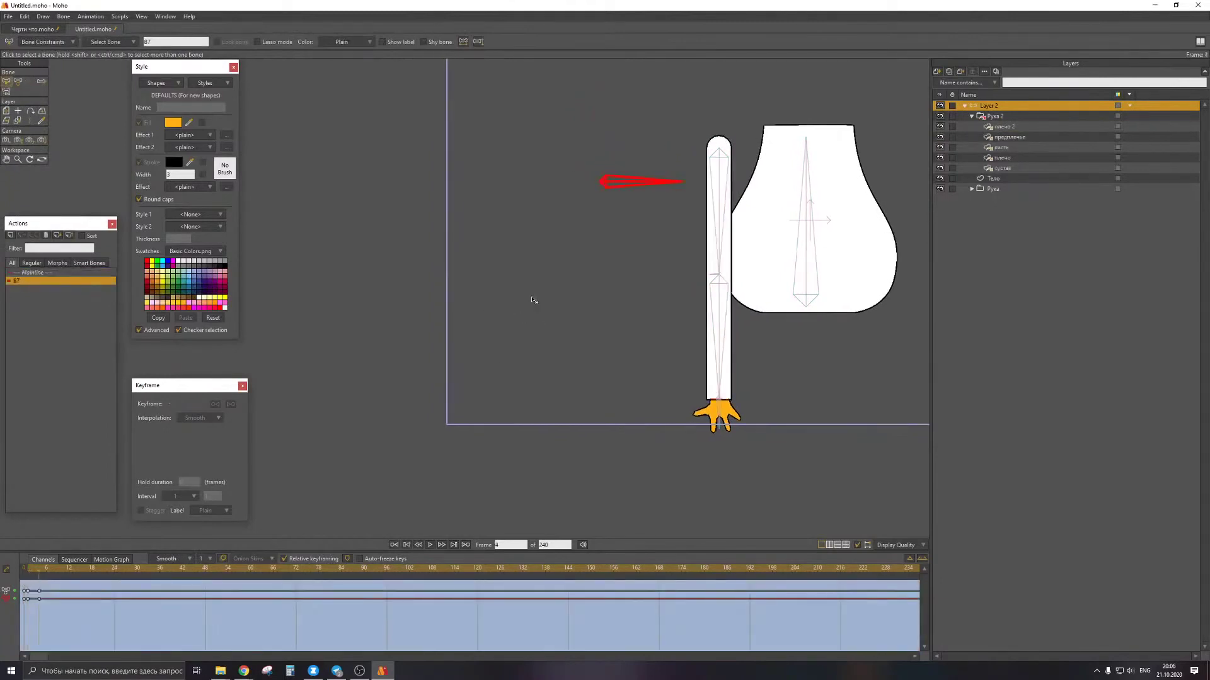
click(1008, 127)
click(47, 592)
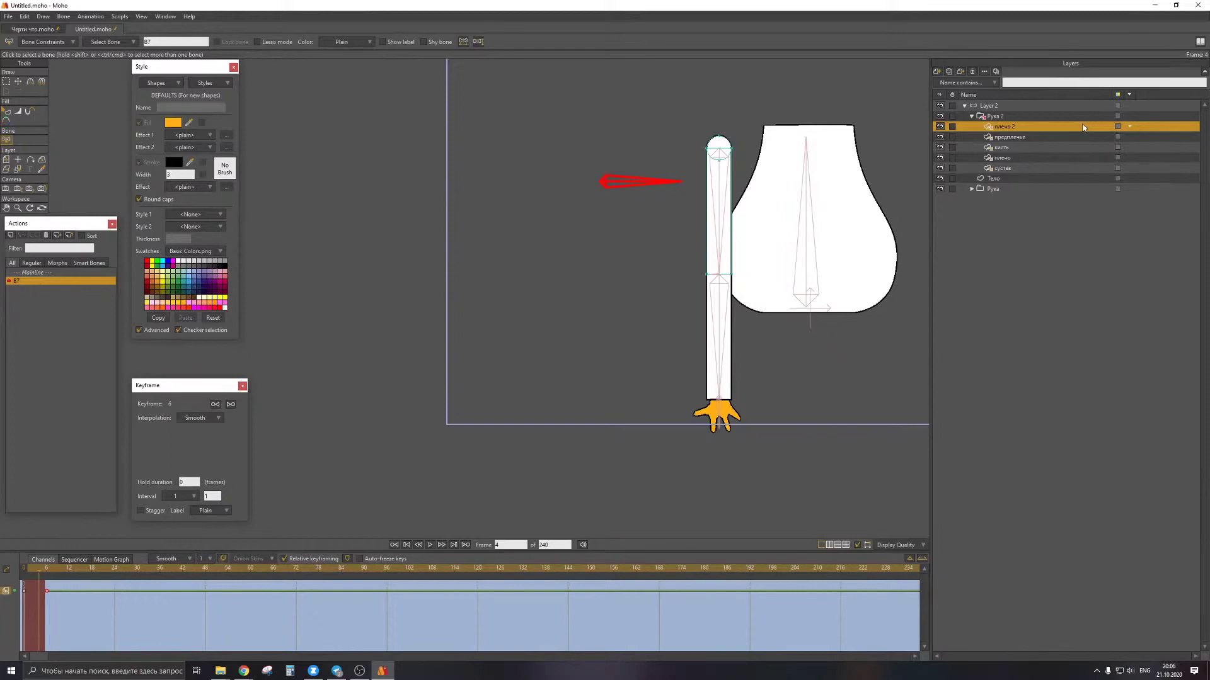
click(1021, 105)
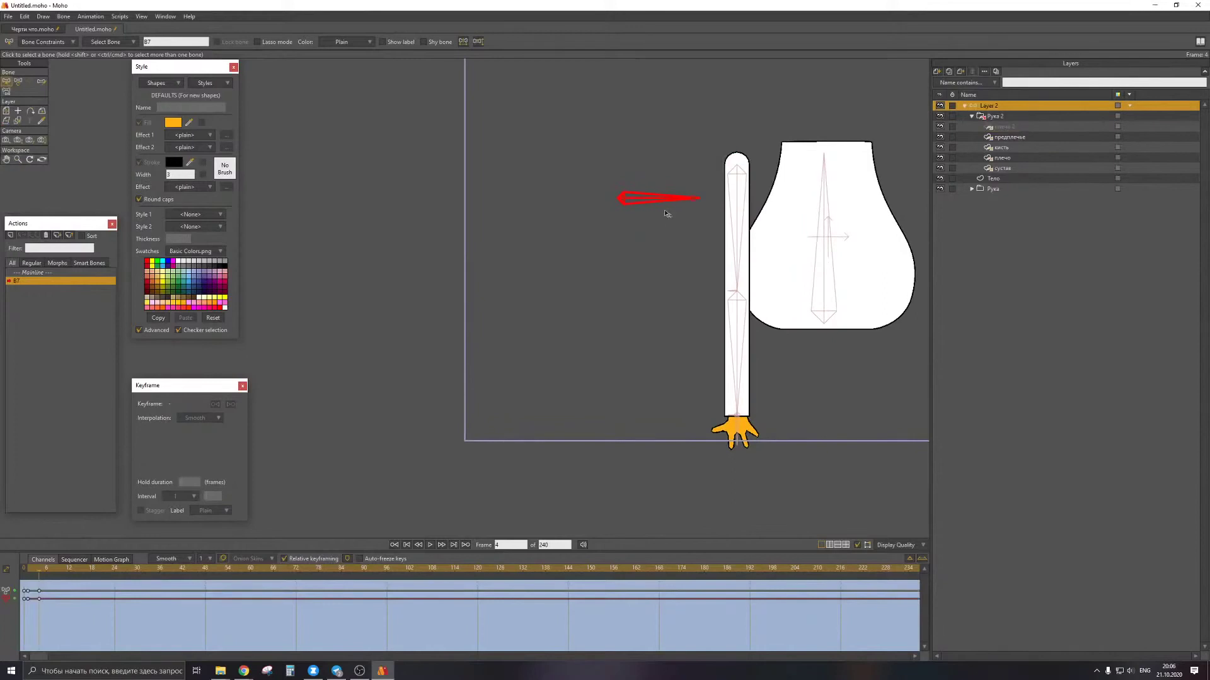
Step back through the frames of the B7 action to examine which arm layers show at each frame
key(t)
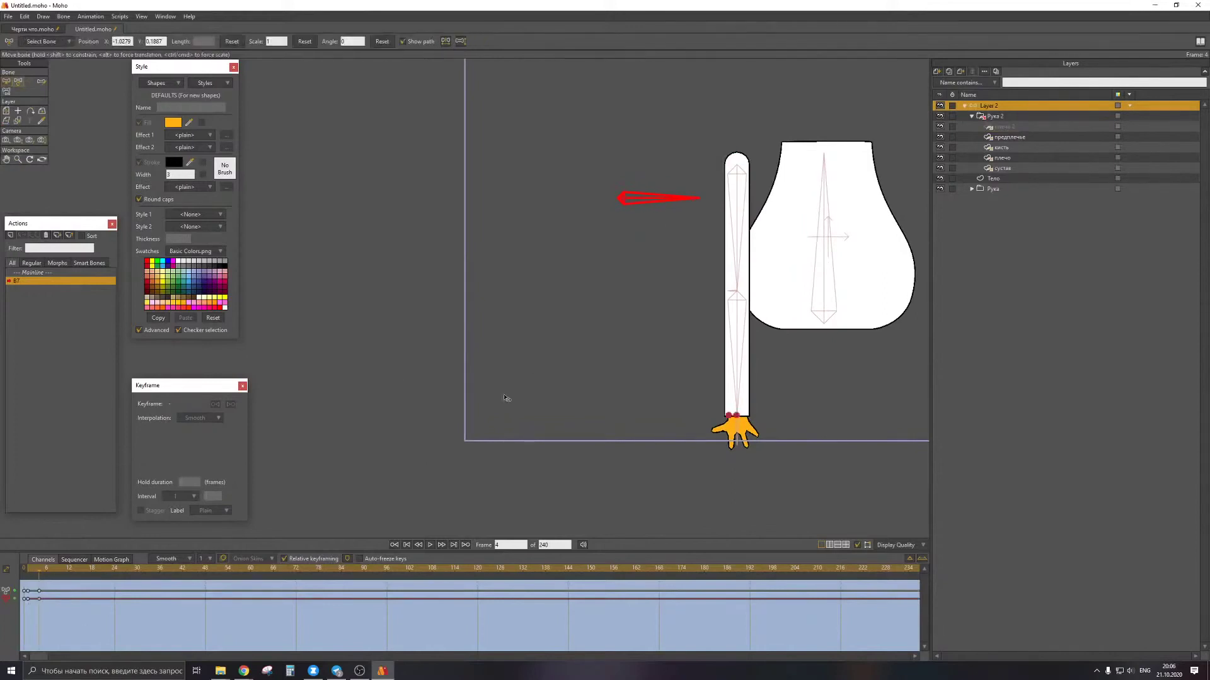
right_click(506, 398)
key(Left)
key(ctrl+Right)
key(ctrl+Left)
key(ctrl+Left)
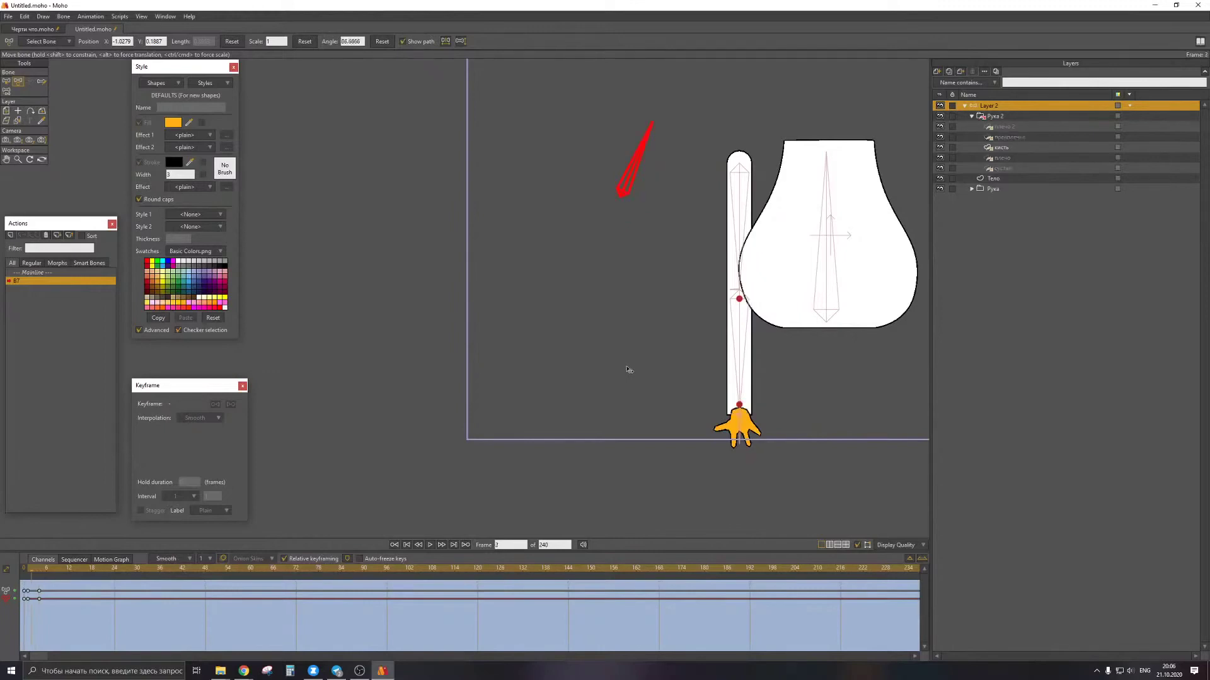
key(ctrl+Left)
Return to the Mainline and rotate the control bone to about 9° at frame 1
click(25, 272)
click(24, 568)
right_click(743, 281)
right_click(736, 290)
key(ctrl+Right)
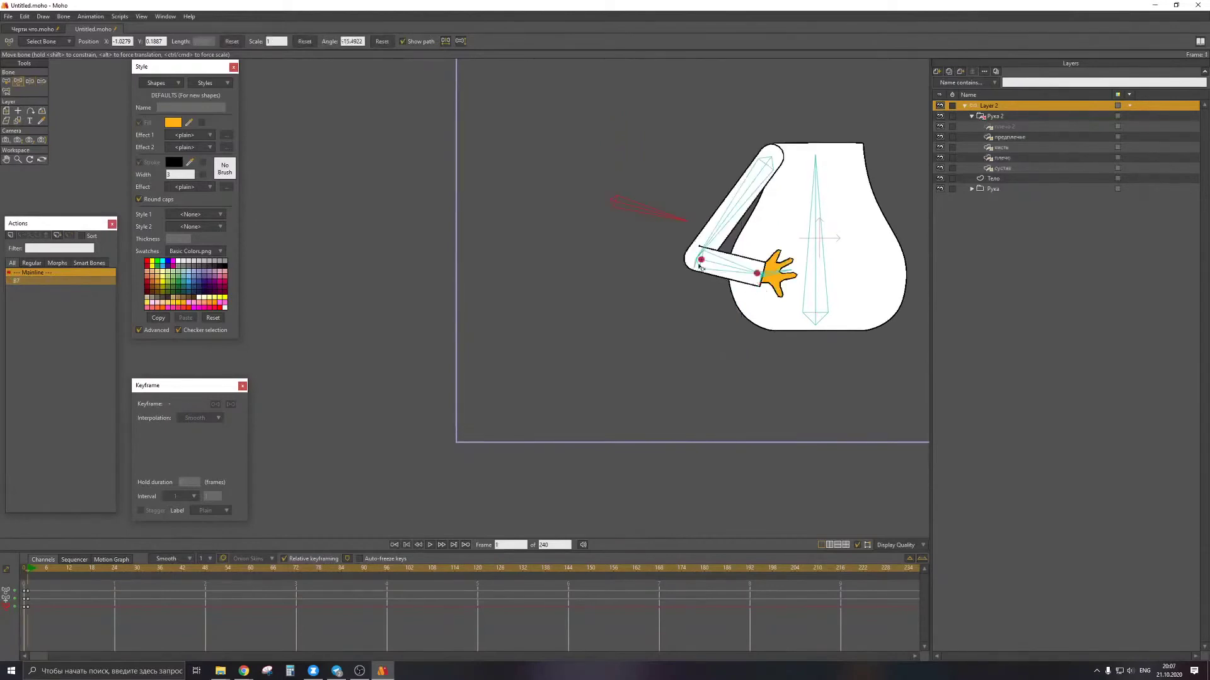
mouse_move(647, 214)
mouse_down()
mouse_move(643, 152)
mouse_move(652, 193)
mouse_up()
Reactivate the B7 action and move the control bone's last keyframe to frame 5
click(24, 569)
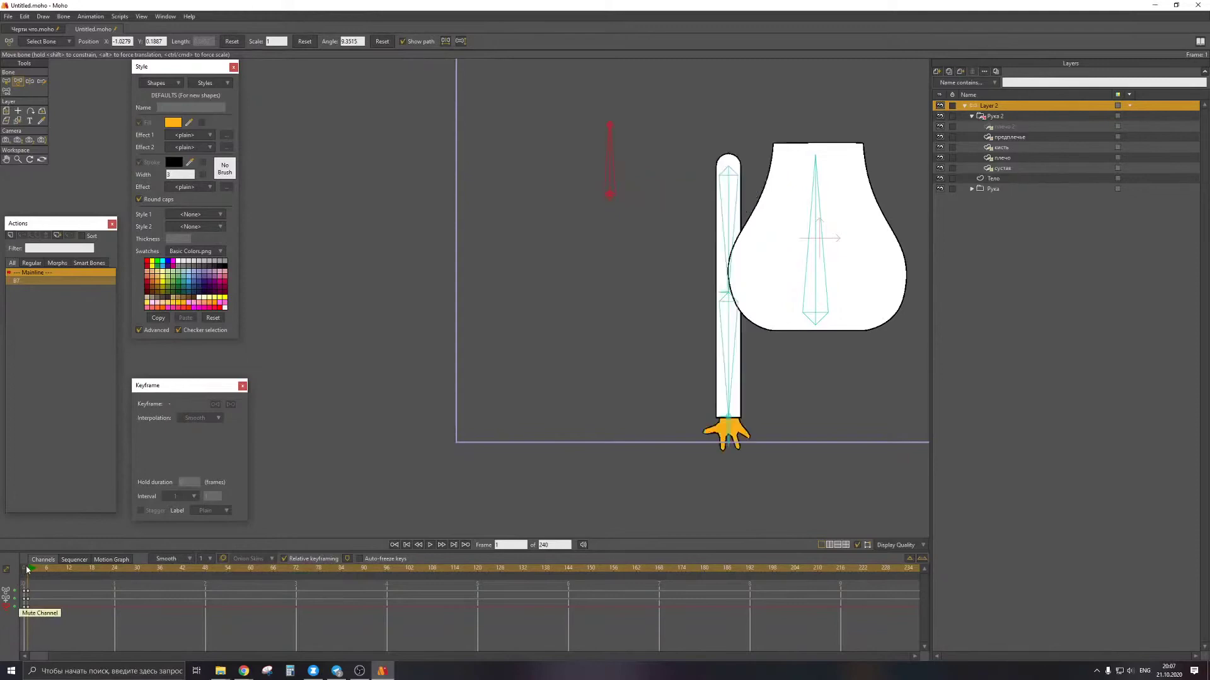
key(s)
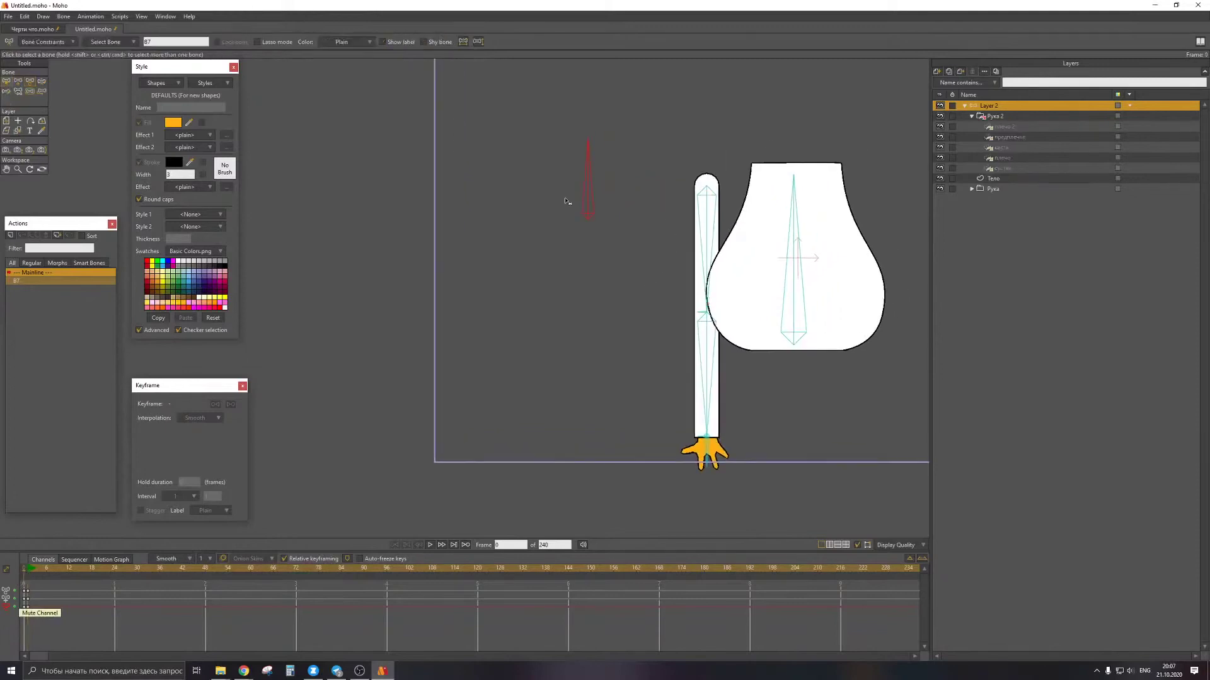
double_click(28, 280)
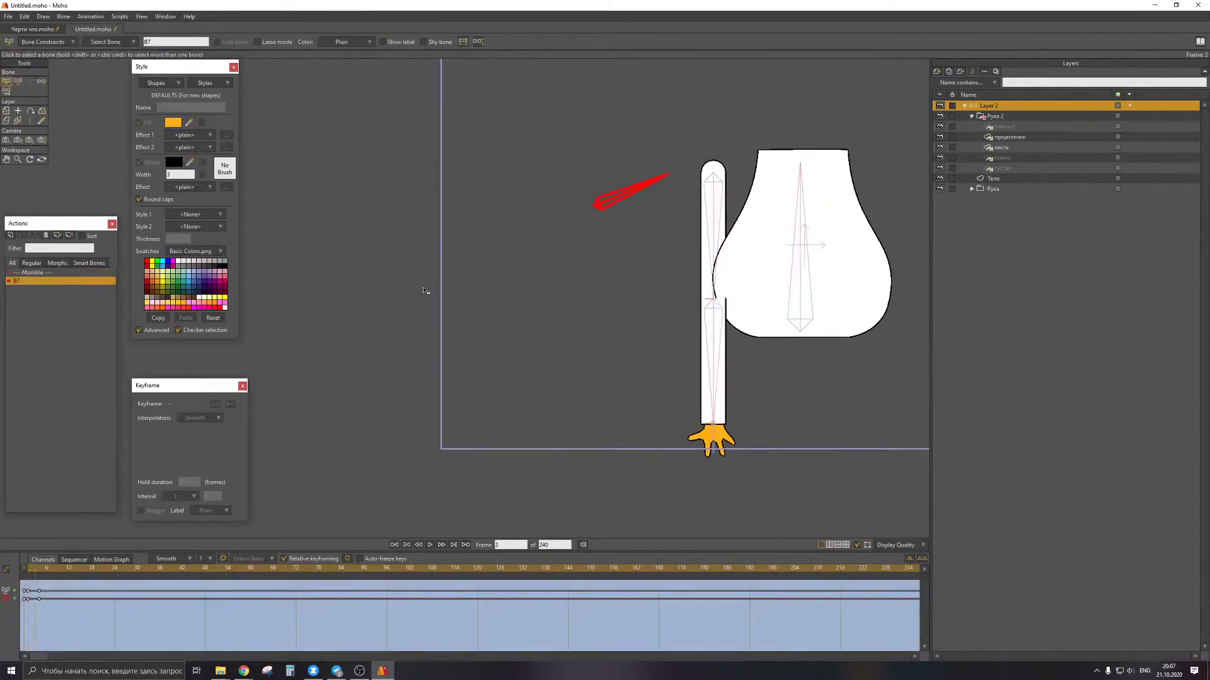
key(ctrl+Right)
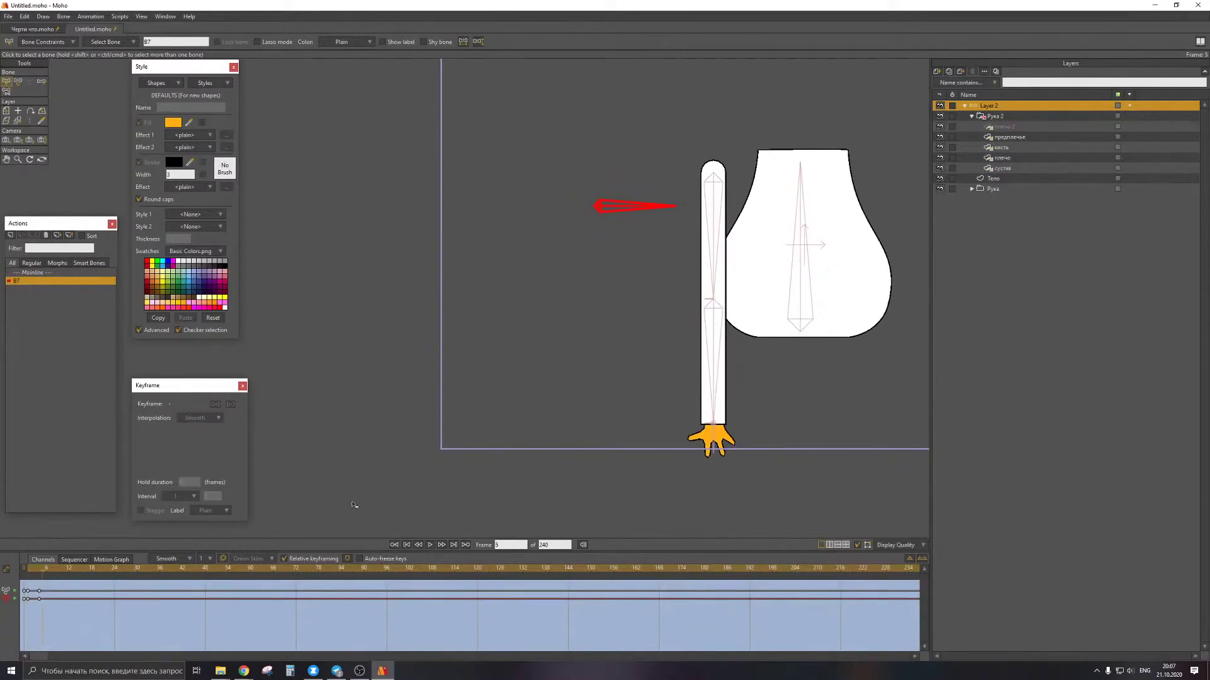
click(43, 599)
Return to the Mainline and rotate the control bone to about 44° at frame 1
click(38, 273)
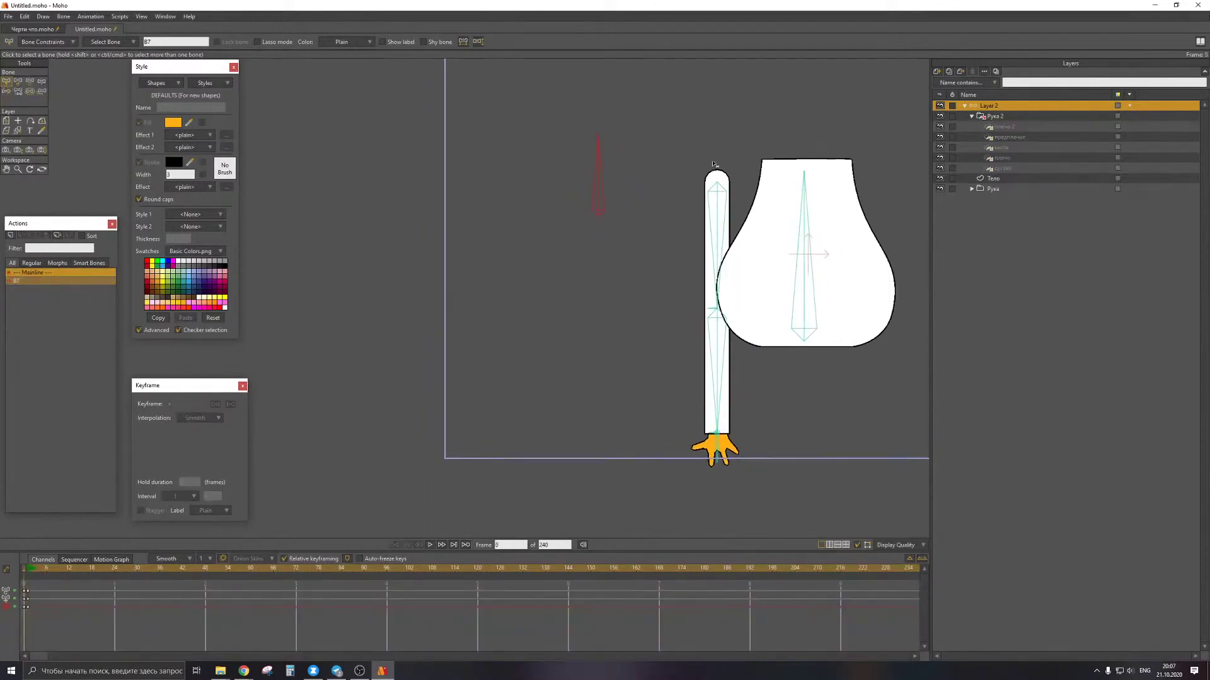
key(t)
drag(632, 231, 640, 189)
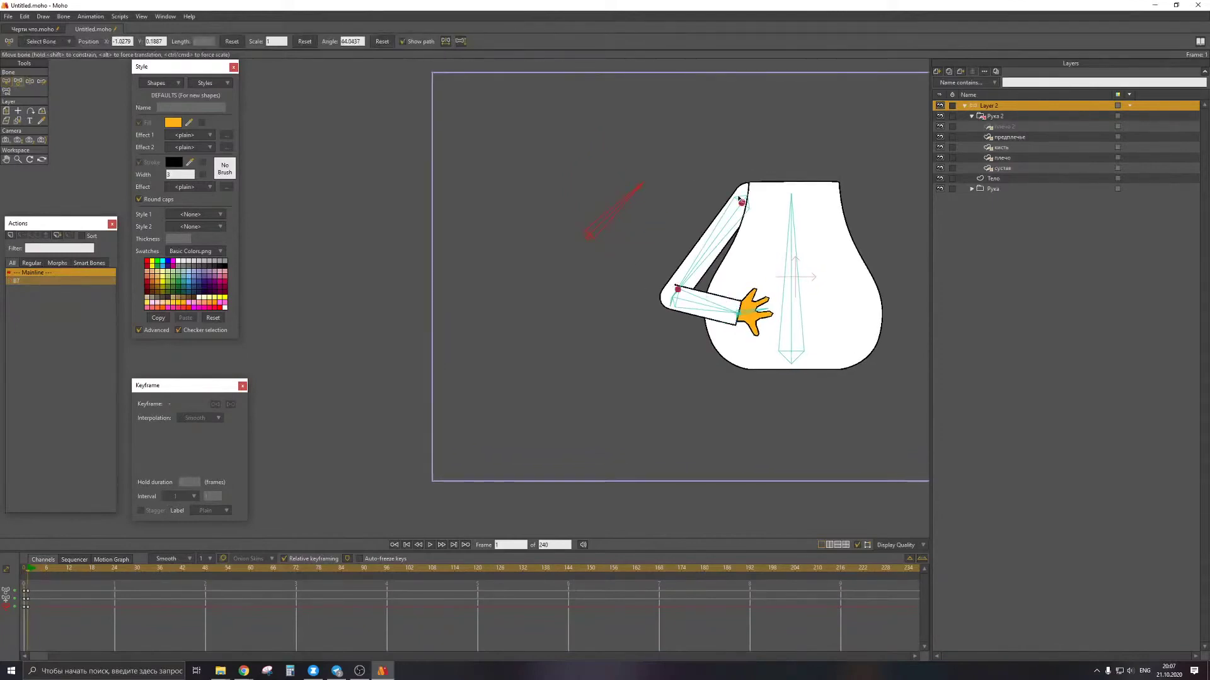
Try to activate the B7 action from the плечо 2 layer
click(1003, 127)
click(28, 281)
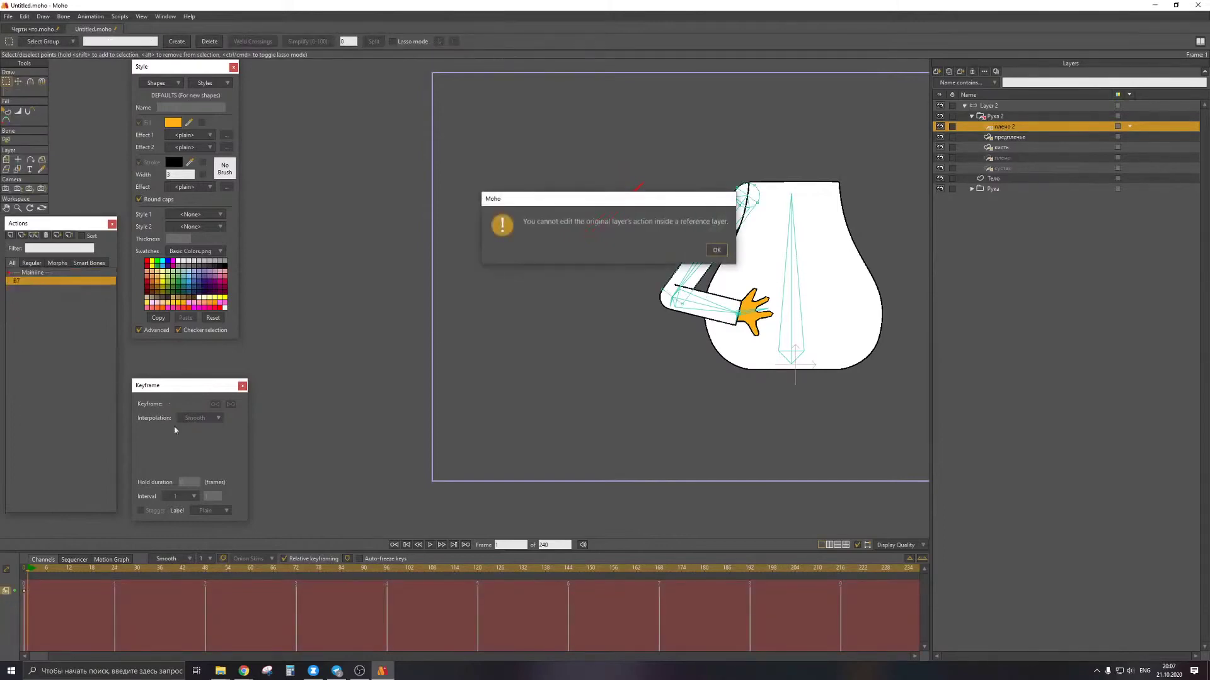
click(715, 250)
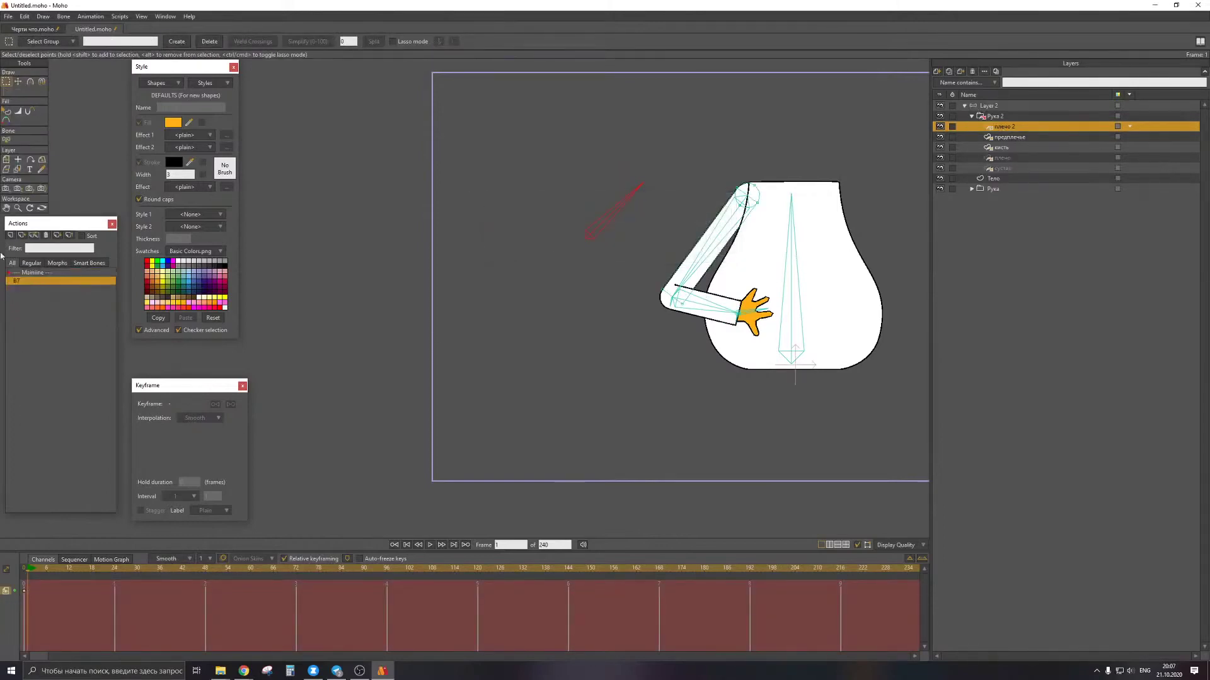
Activate the B7 action on bone layer Layer 2 and advance to frame 5
click(1065, 106)
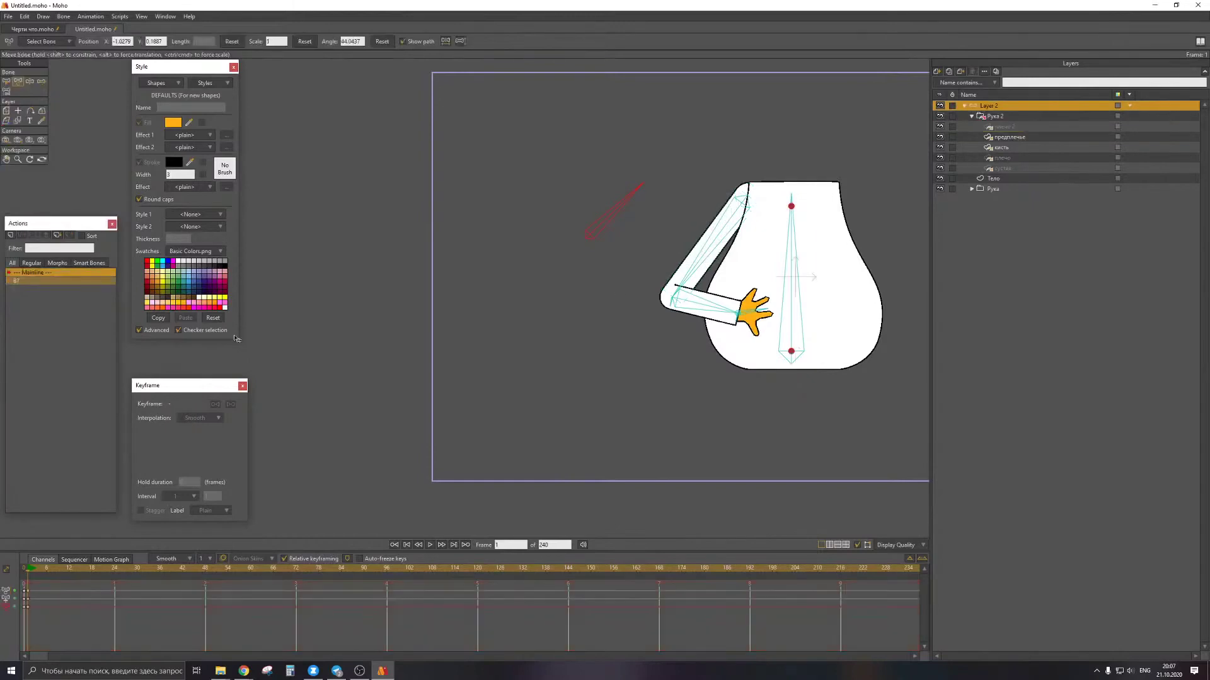
drag(580, 279, 588, 276)
key(Right)
key(Right)
key(Right)
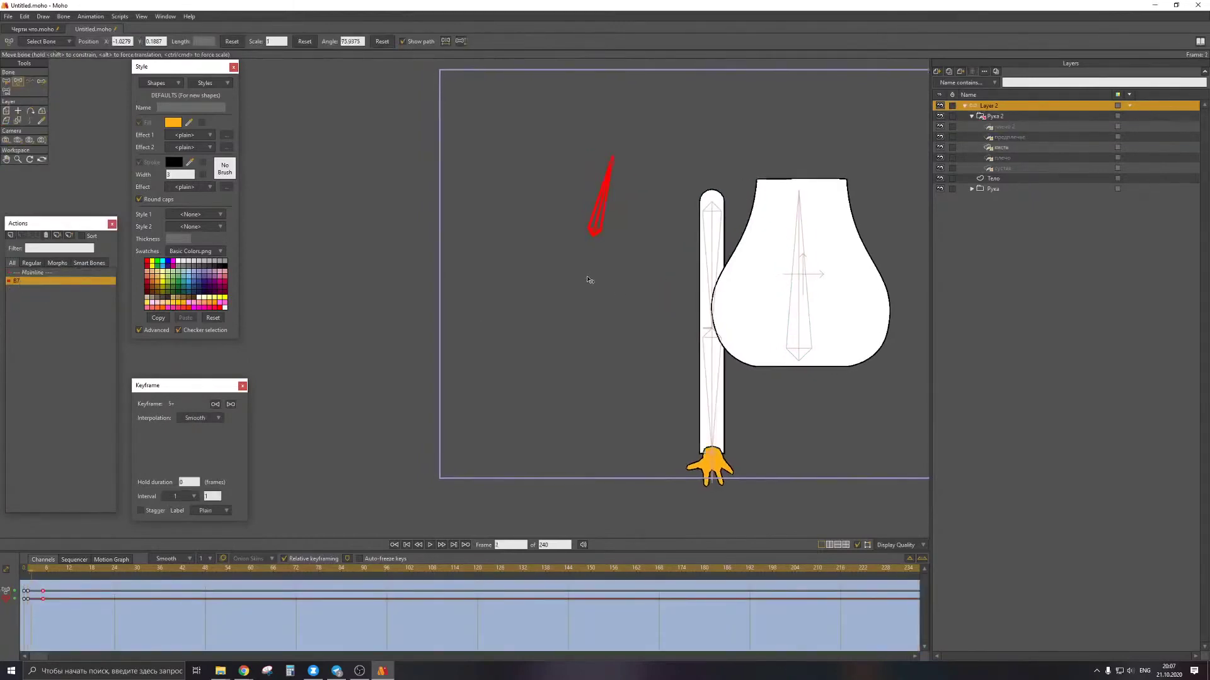
key(Right)
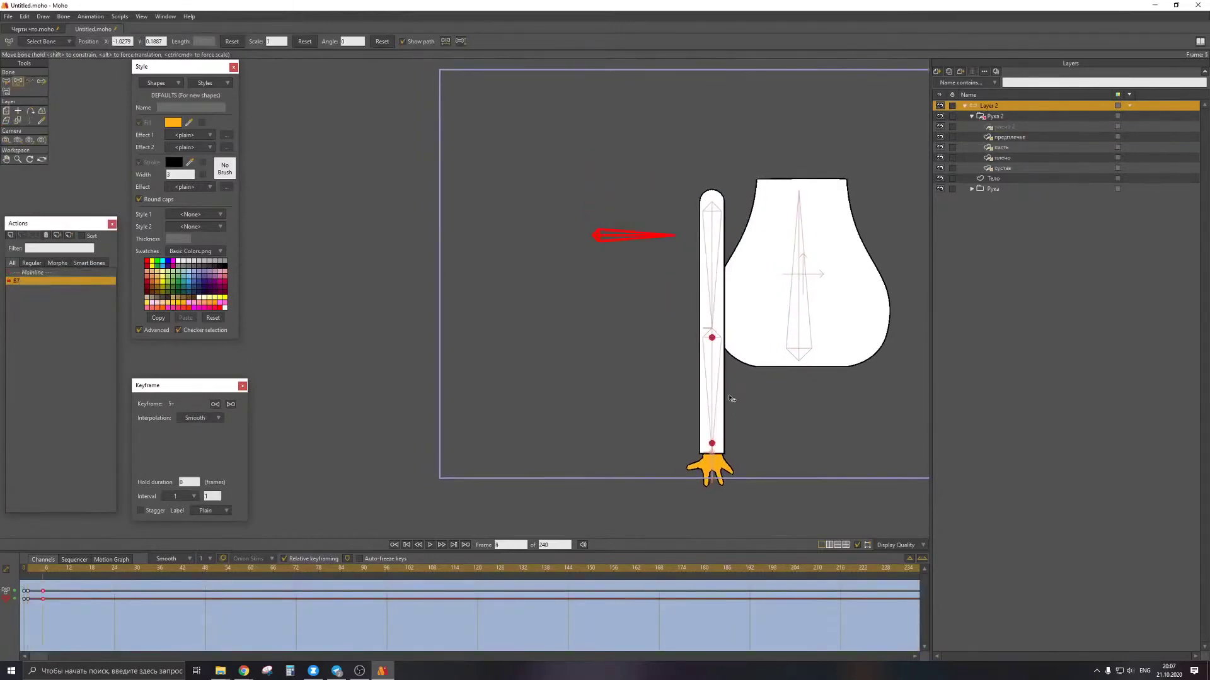
Bend the forearm up in front of the body at frame 5 of the B7 action and compare it with frame 4
drag(666, 384, 667, 387)
drag(712, 467, 756, 328)
key(ctrl+Left)
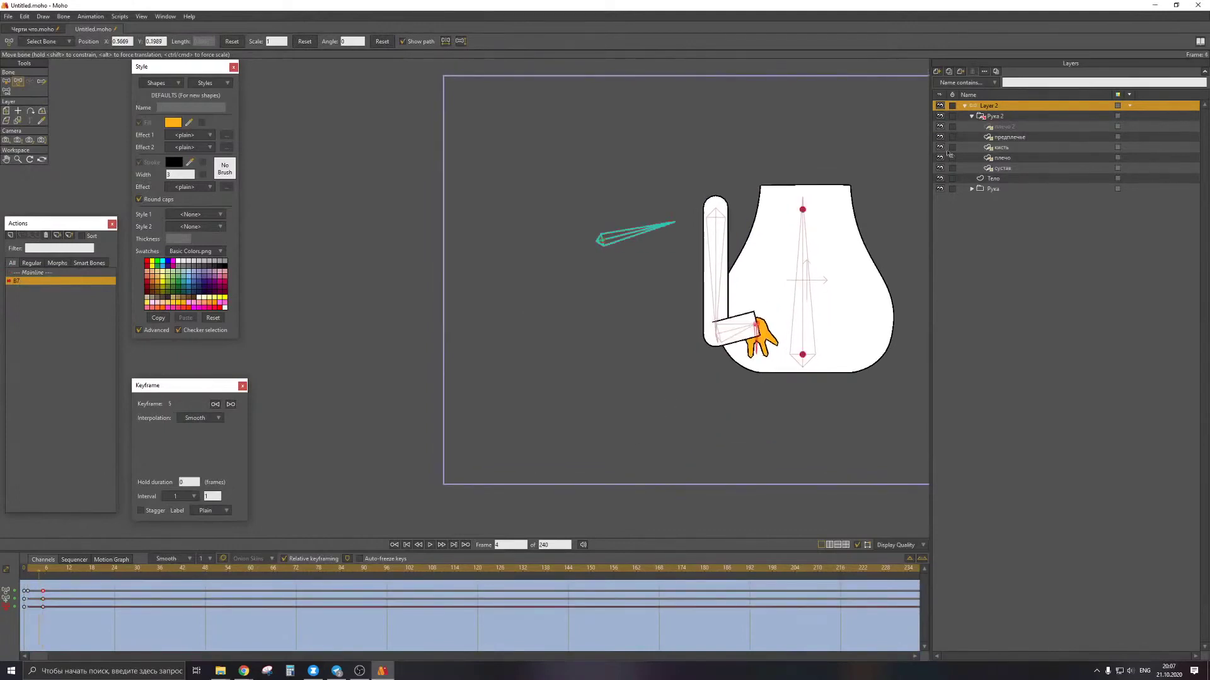
Move the visibility key of the плечо 2 layer to frame 5 in the B7 action
click(1004, 127)
key(ctrl+Right)
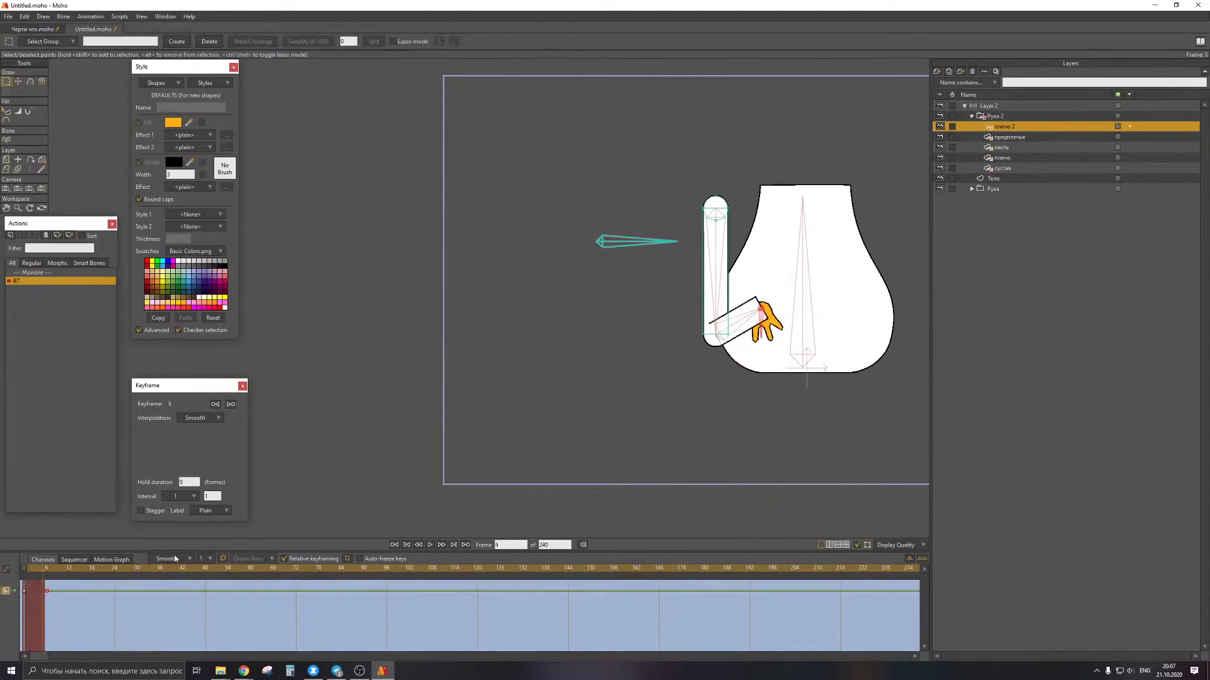
drag(47, 591, 43, 591)
Delete the forearm's test pose keys at frame 5 on bone layer Layer 2
click(1012, 103)
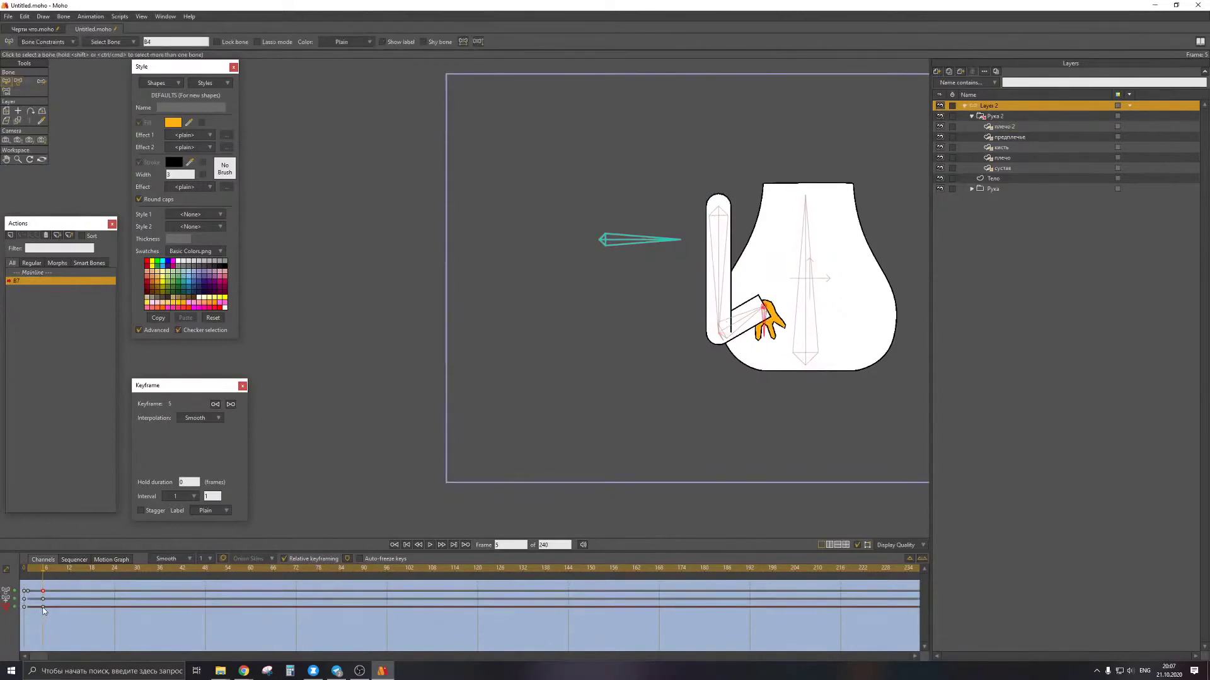
key(Delete)
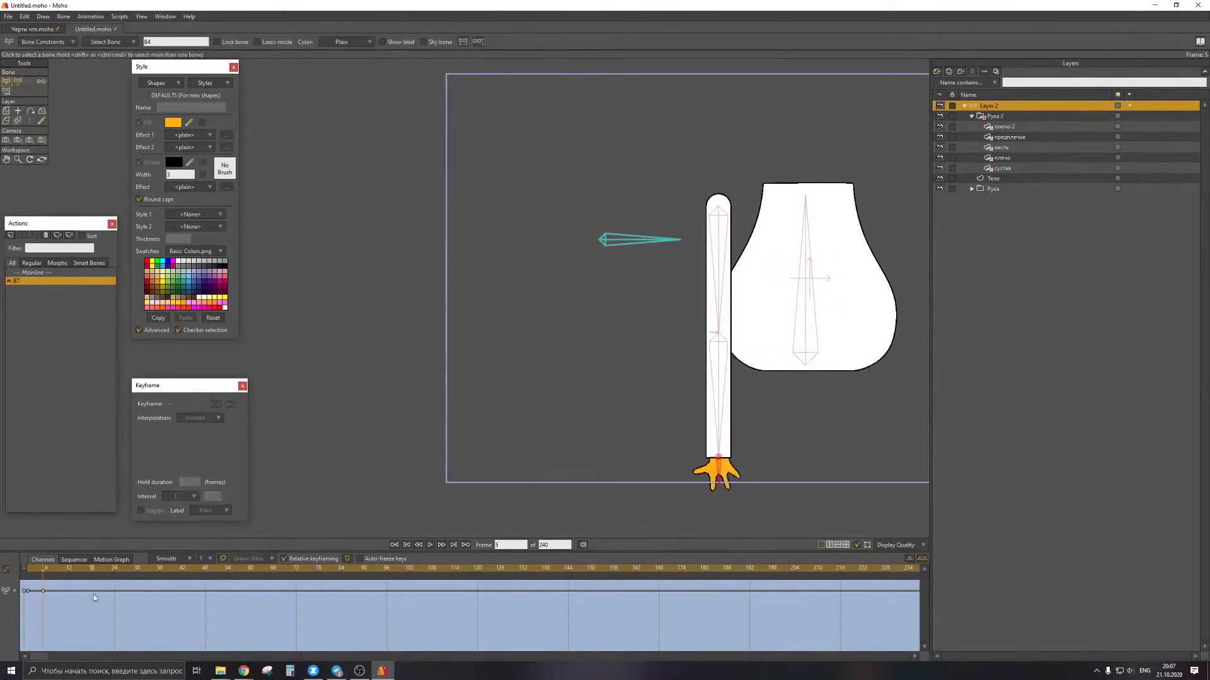
Return to the Mainline and test the B7 action at frame 1 by rotating its control bone and posing the arm bones
double_click(39, 273)
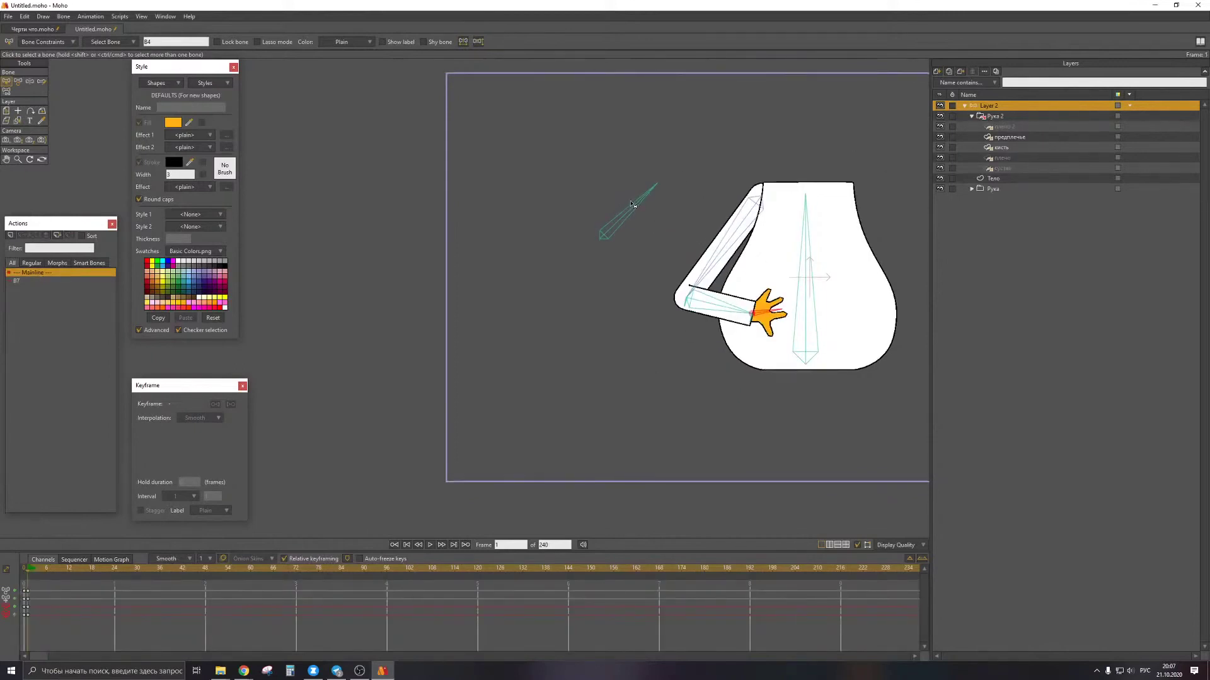
key(t)
key(t)
drag(634, 205, 652, 232)
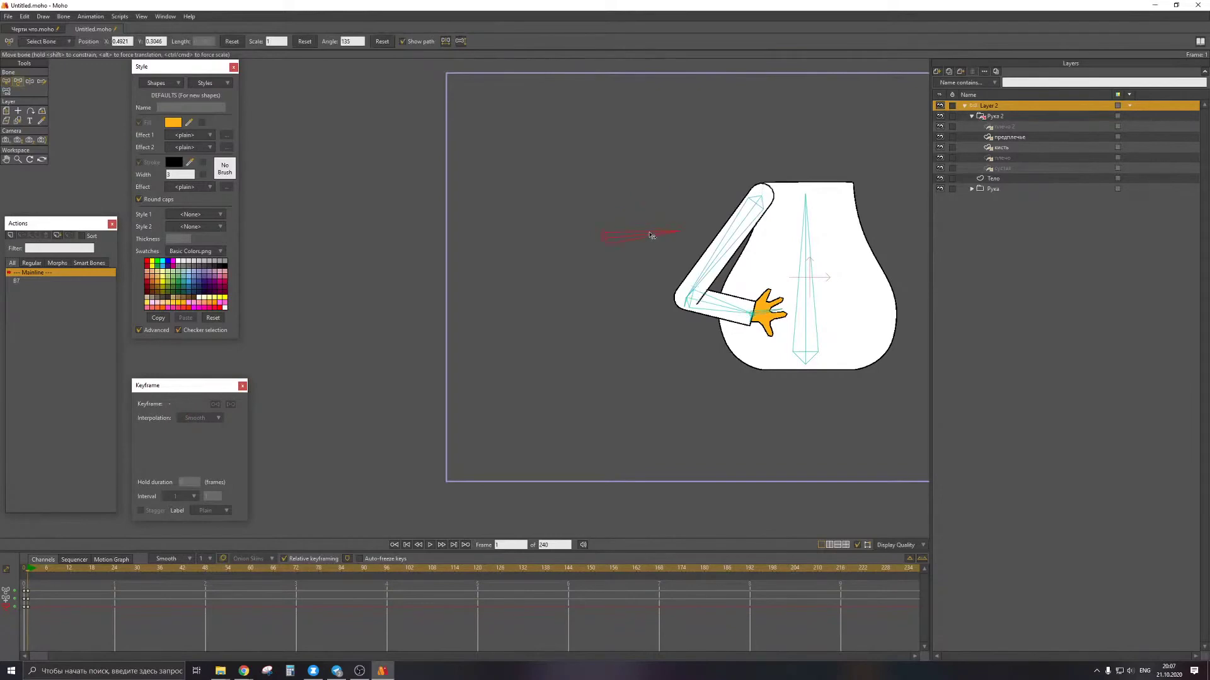
drag(770, 320, 727, 311)
drag(728, 257, 717, 250)
drag(703, 309, 728, 313)
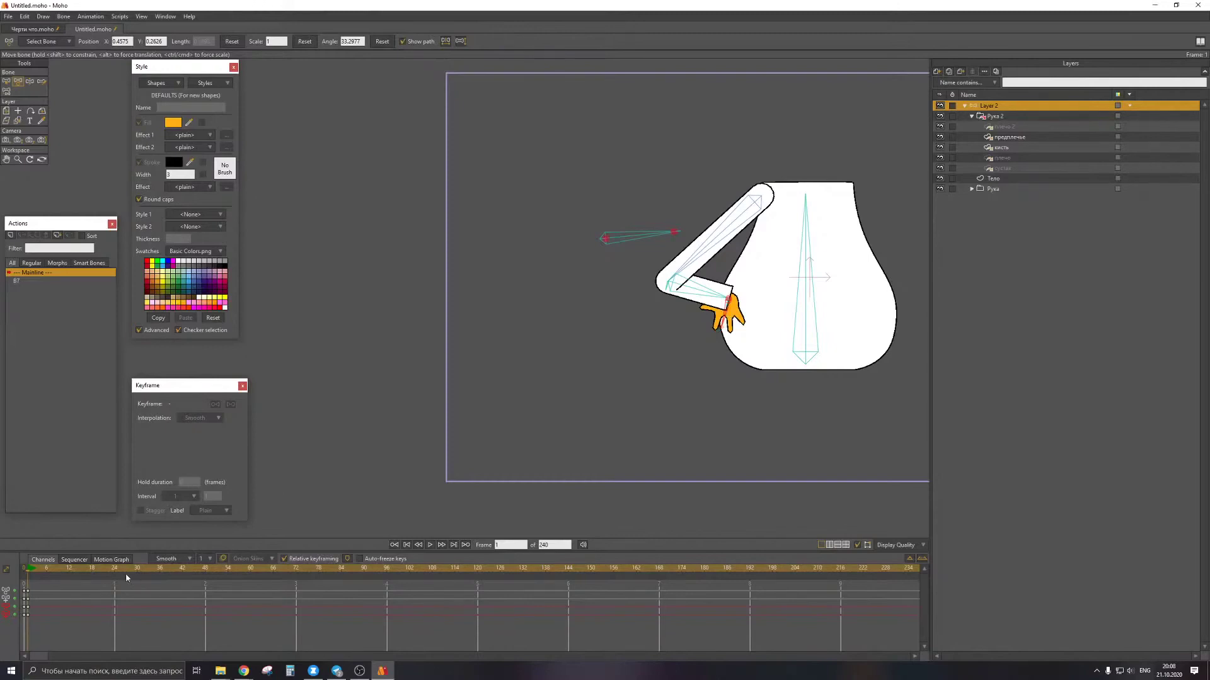
Delete all bone keys at frame 1 of the Mainline and go back to frame 0
drag(56, 645, 27, 588)
key(Delete)
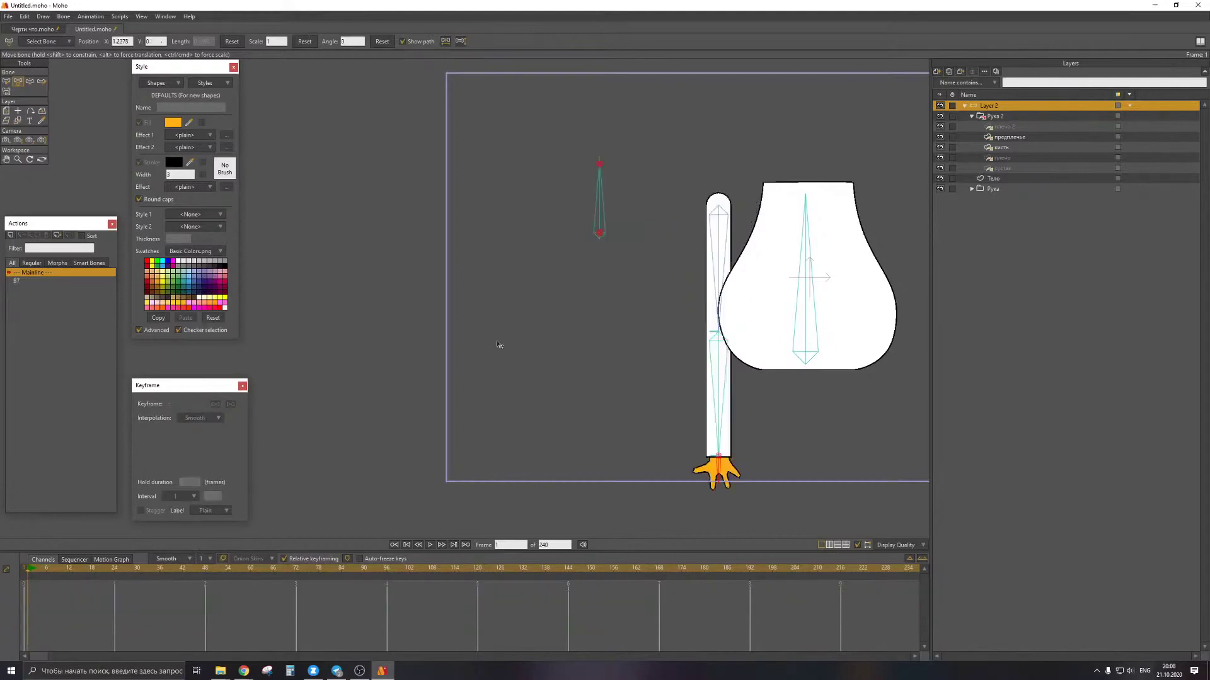
key(Left)
Add an upright control bone about 0.46 long above the body and align it with the body's centre bone
drag(786, 240, 780, 272)
key(b)
click(811, 127)
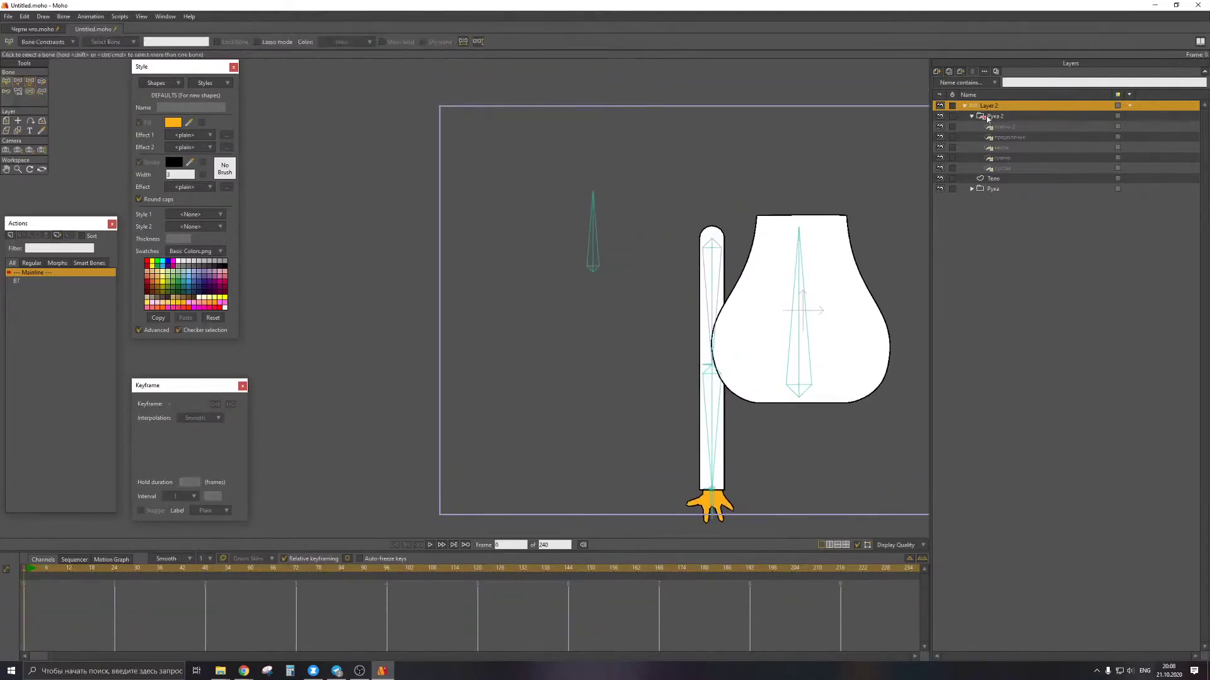
scroll(759, 262, down, 3)
scroll(774, 240, up, 2)
key(a)
key(b)
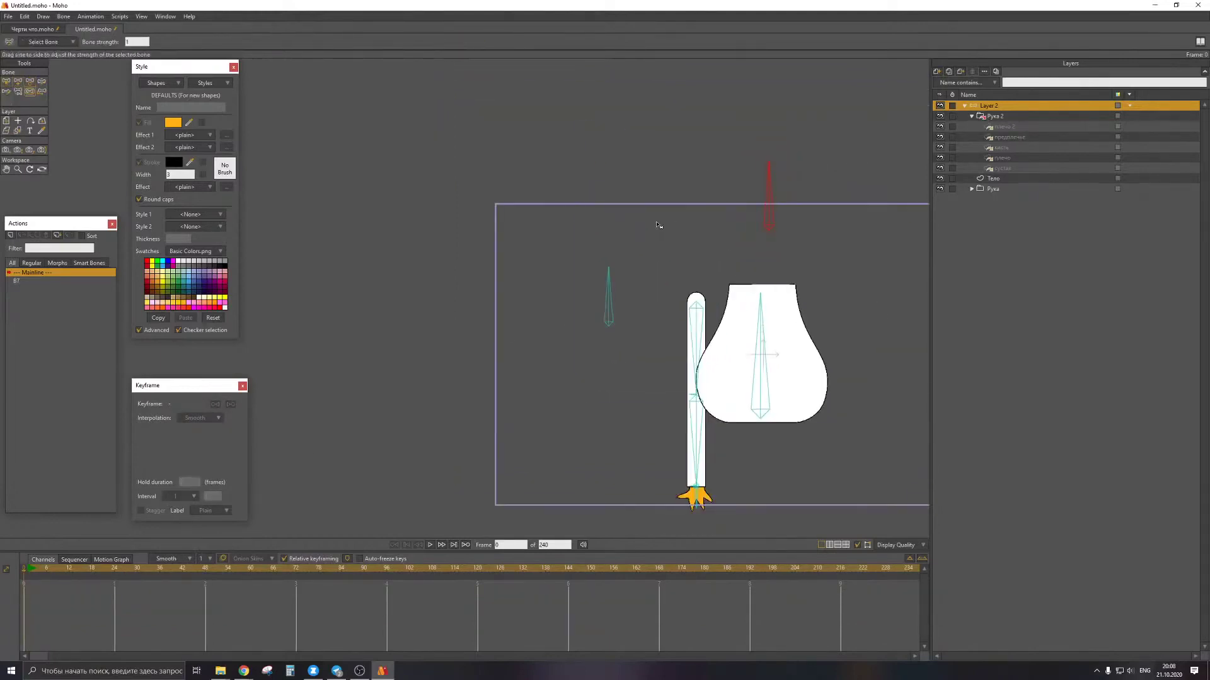
key(t)
drag(768, 225, 760, 215)
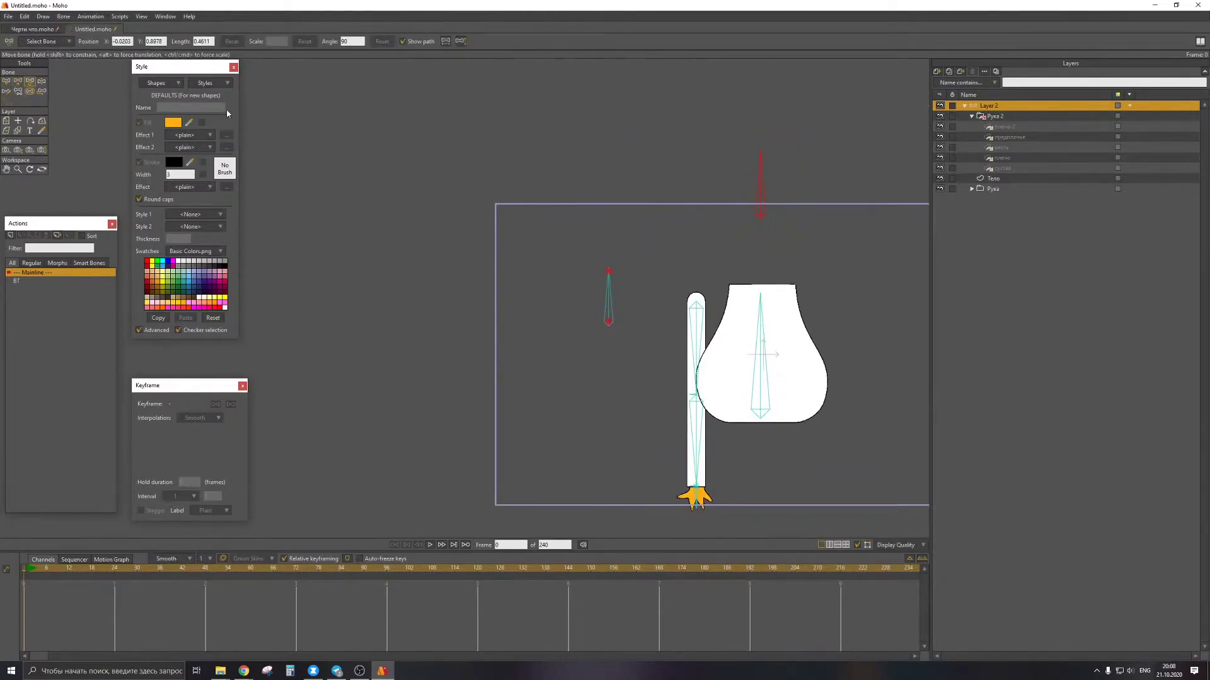
Create a new action named B8 for the control bone above the body
click(10, 237)
click(599, 367)
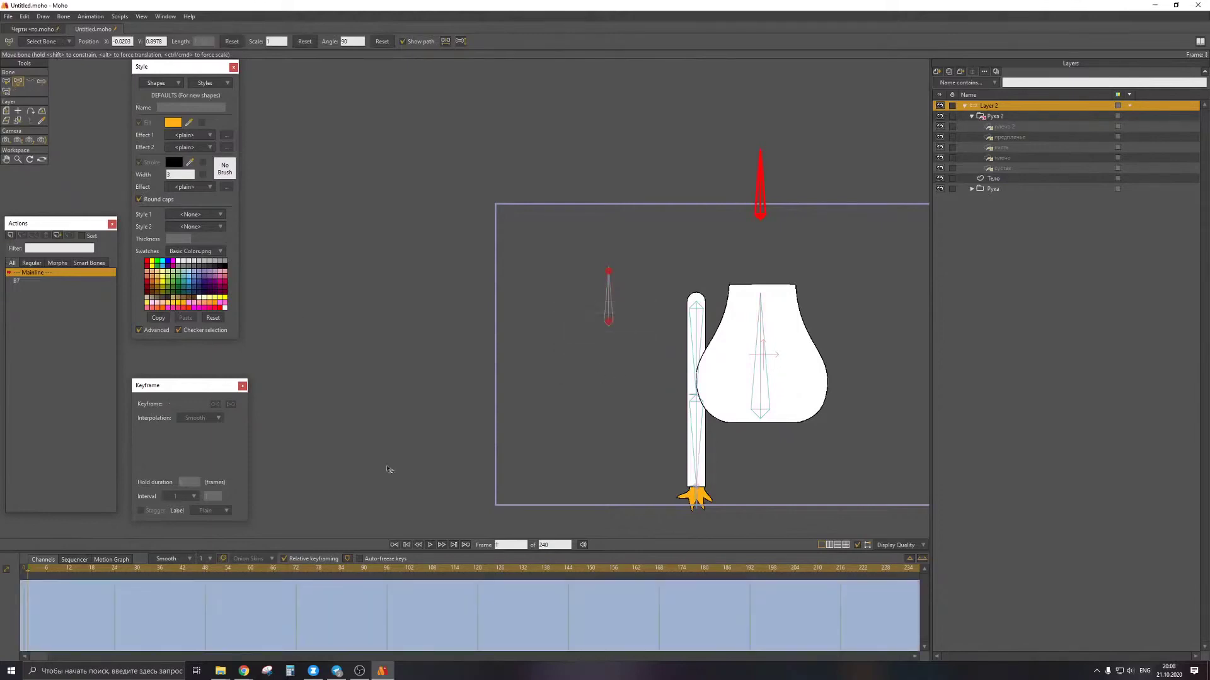
click(765, 176)
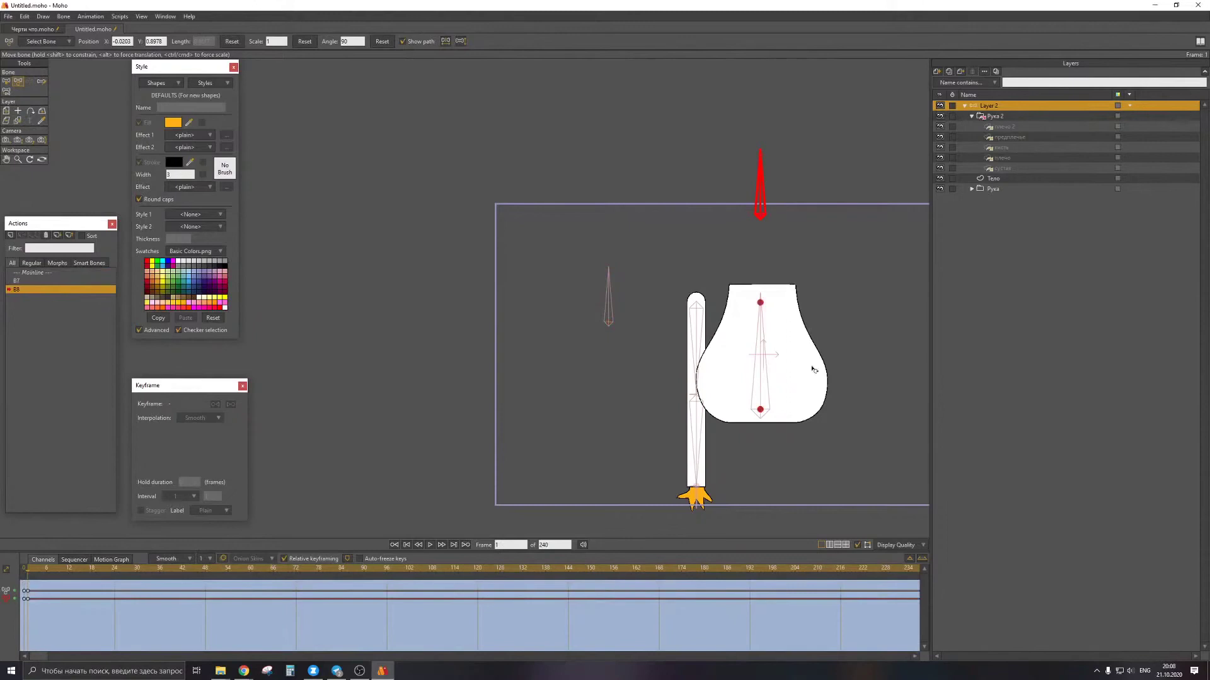
Move the upper arm bone onto the body's left edge at frame 1 of the B8 action
click(699, 312)
drag(701, 312, 724, 307)
click(619, 300)
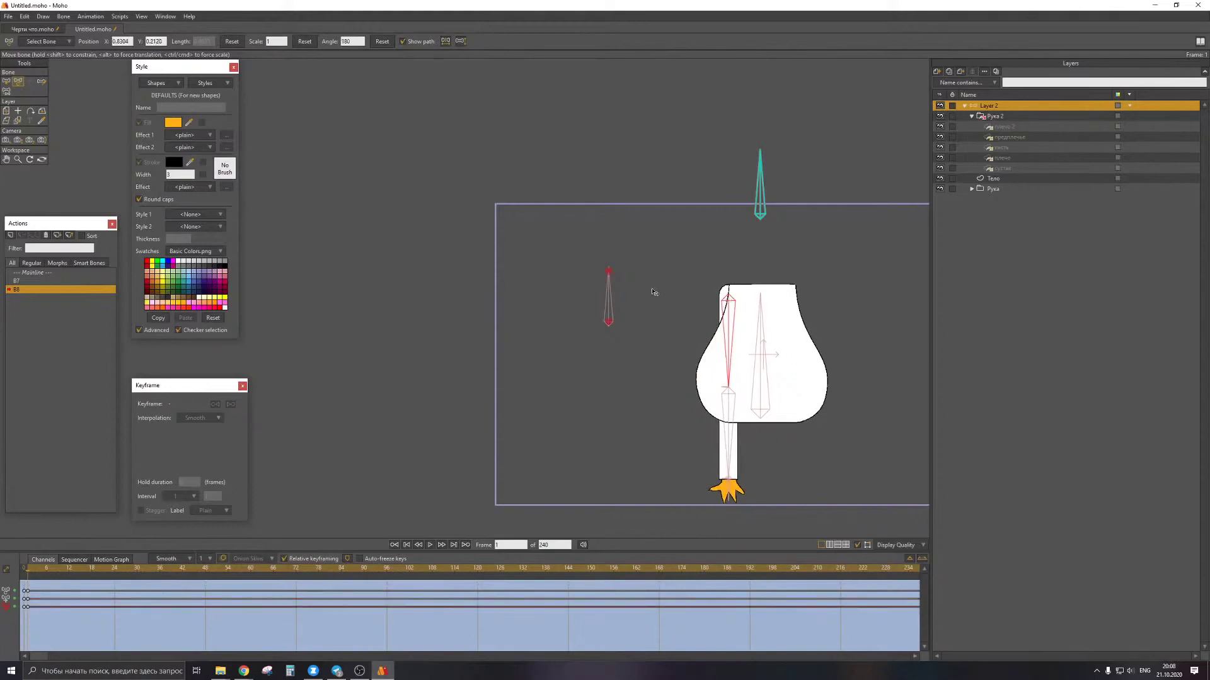
mouse_move(737, 272)
mouse_down()
mouse_move(714, 229)
mouse_move(736, 262)
mouse_move(718, 261)
mouse_move(736, 263)
mouse_up()
Shift the upper arm bone to the body's centre at frame 3 and its right edge at frame 5, stepping back to frame 1
key(Right)
key(ctrl+Right)
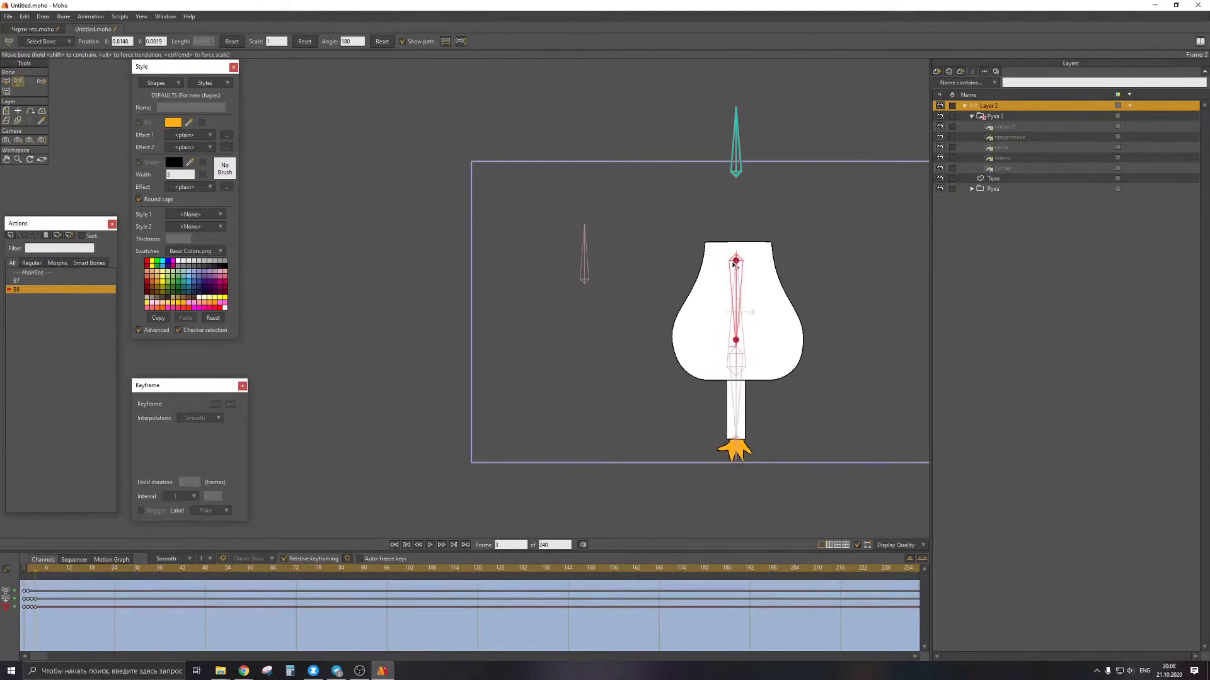
drag(738, 264, 778, 267)
key(ctrl+Right)
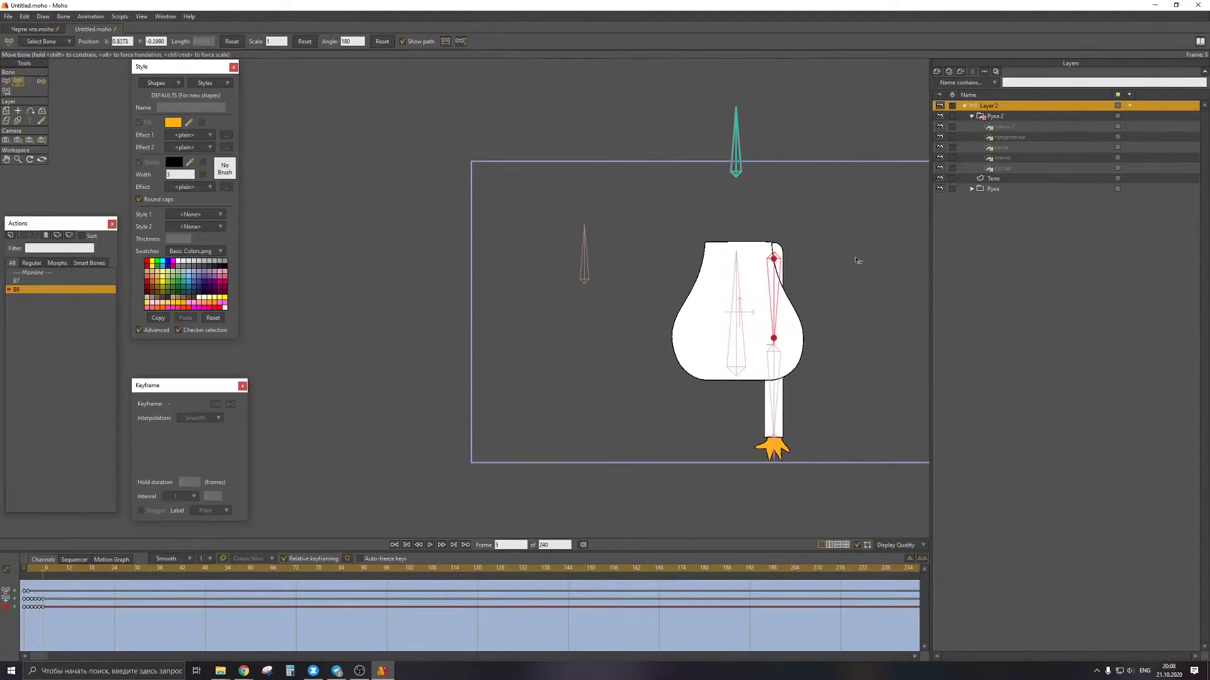
key(ctrl+Left)
key(ctrl+Left)
key(ctrl+Left)
key(ctrl+Left)
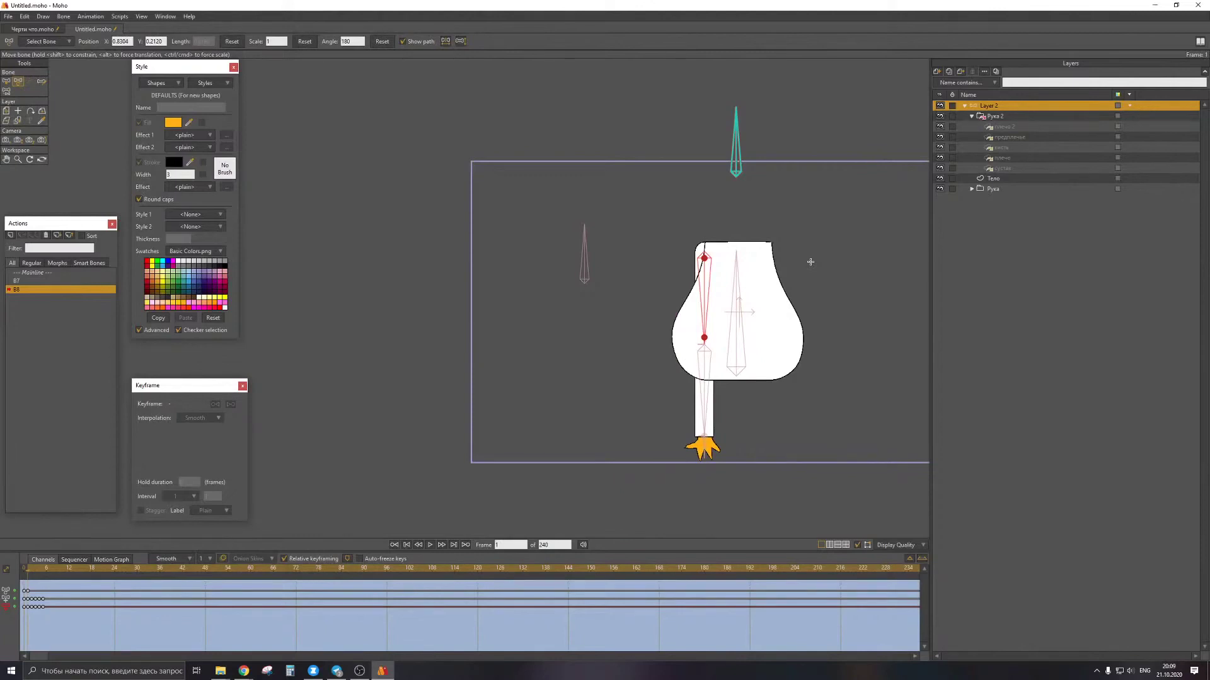
Key all points of the Тело layer at frame 1 of the B8 action and advance to frame 2
click(813, 253)
drag(743, 273, 744, 252)
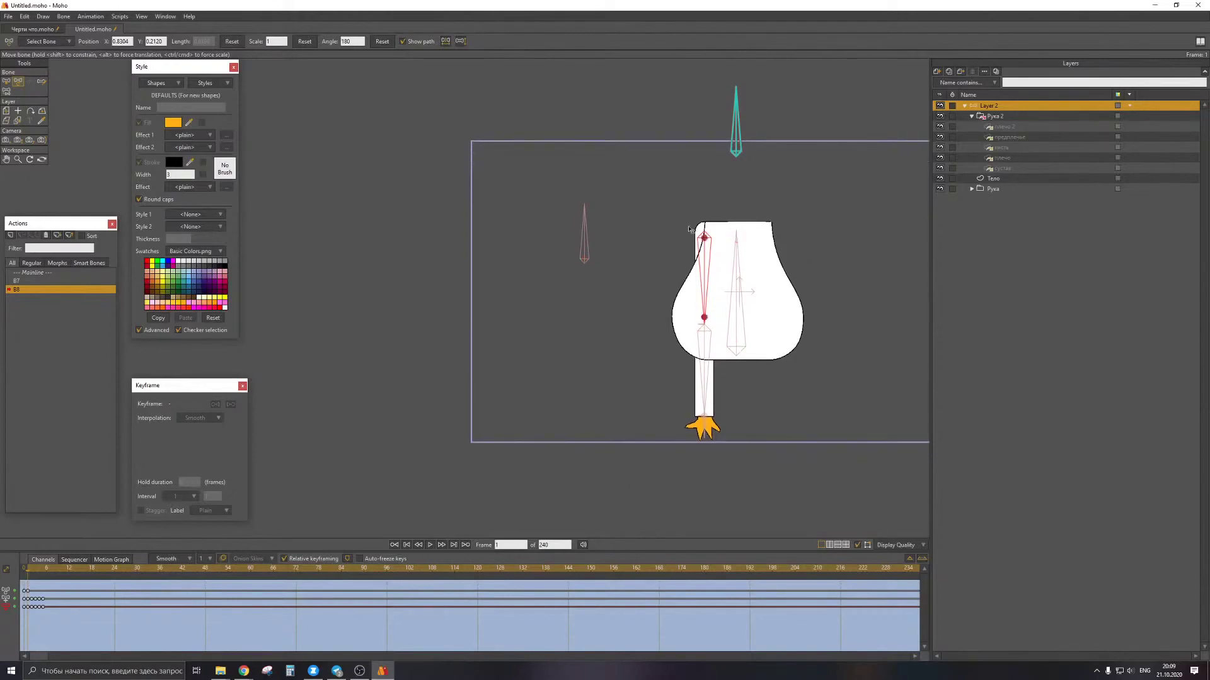
ctrl+alt+click(775, 278)
drag(667, 208, 838, 409)
key(ctrl+f)
key(Right)
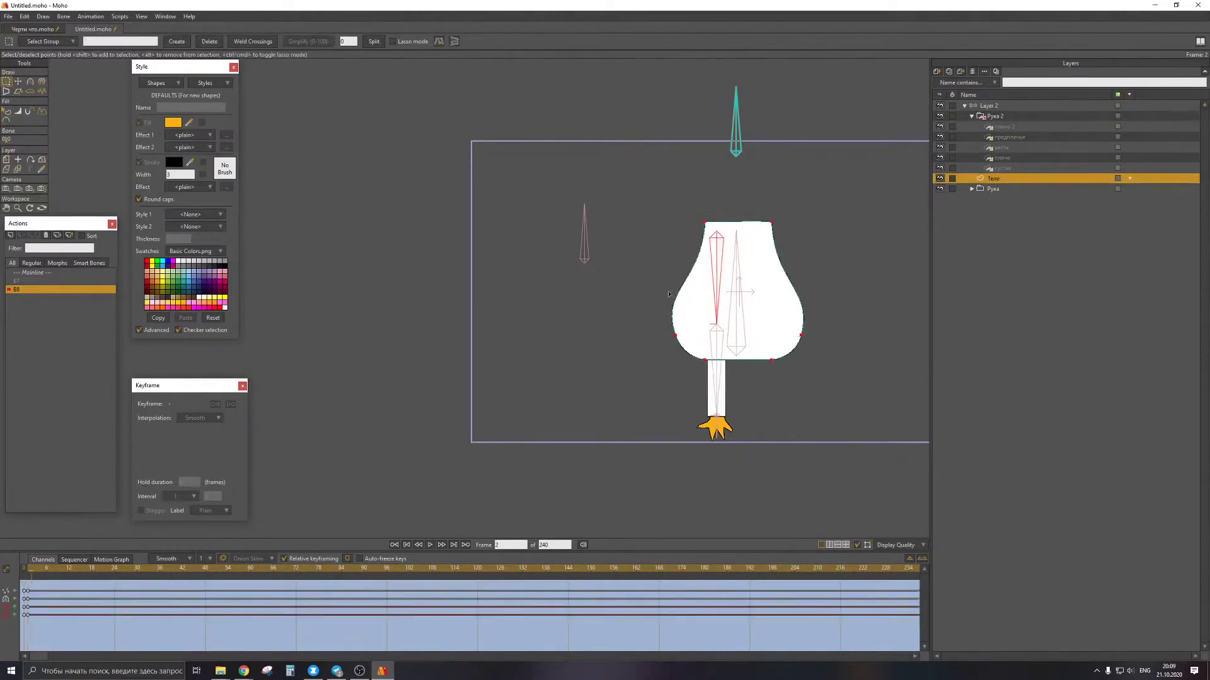
Narrow the body at frame 2 by moving its left-side points and right-side points inward
drag(633, 218, 712, 373)
key(t)
drag(683, 308, 696, 313)
key(g)
drag(744, 224, 855, 394)
key(t)
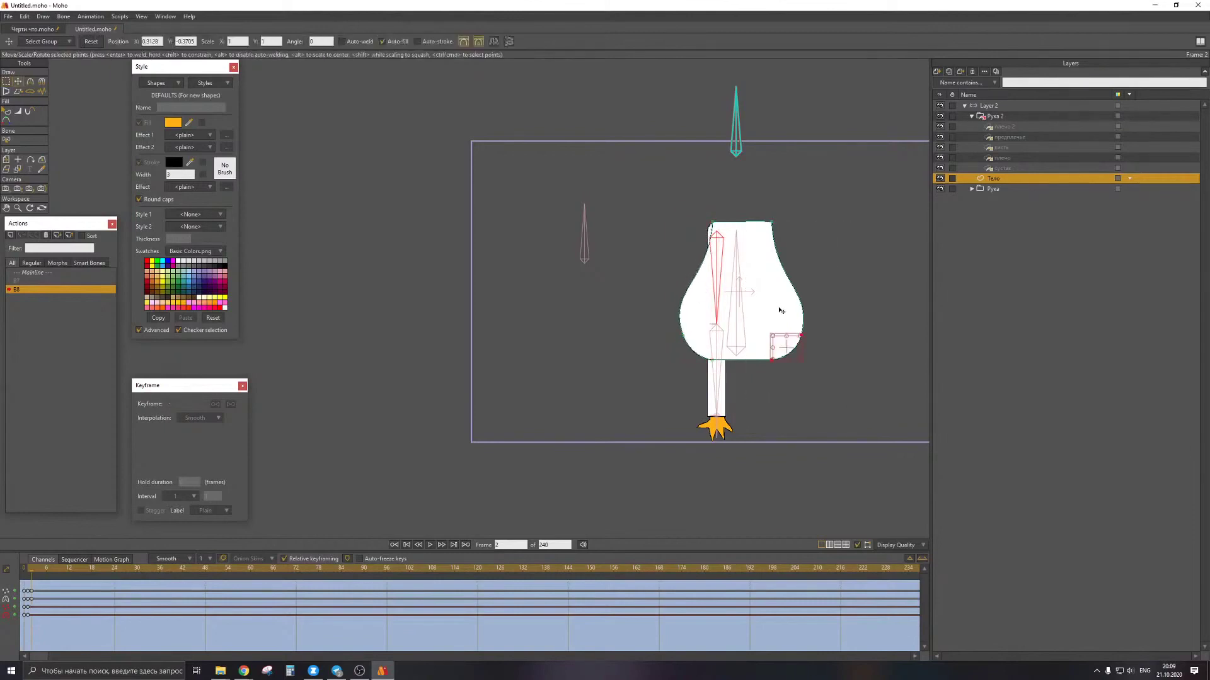
key(g)
drag(754, 217, 844, 388)
drag(795, 315, 784, 316)
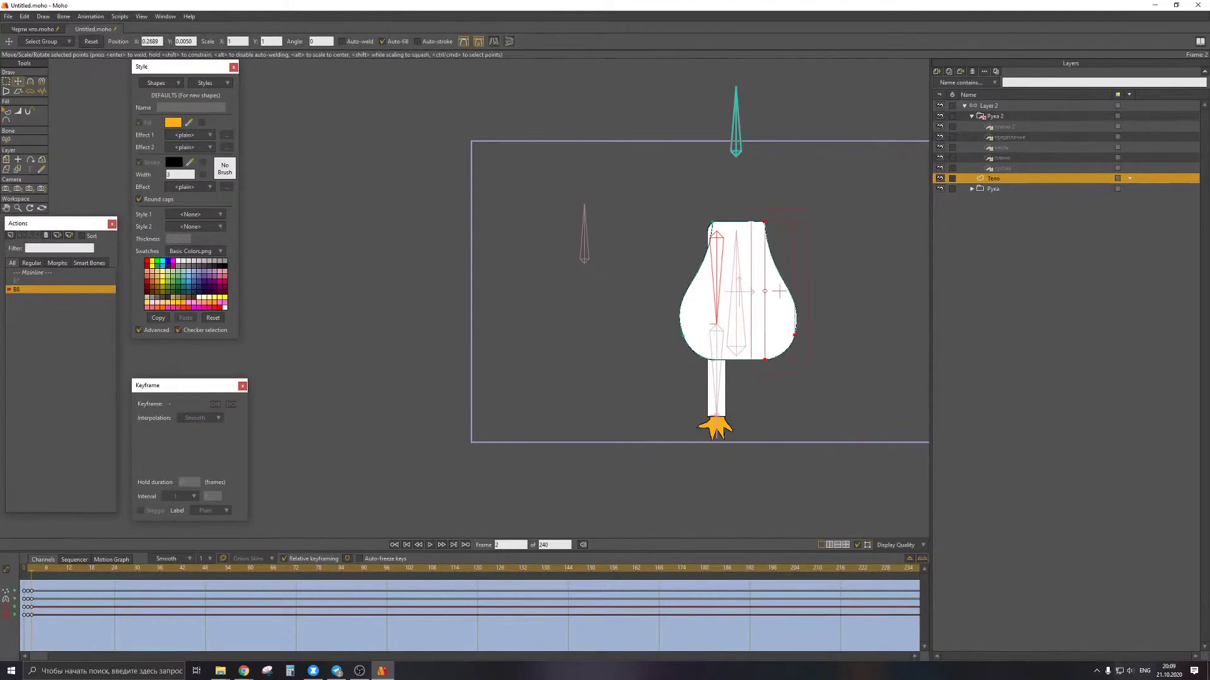
key(alt+Tab)
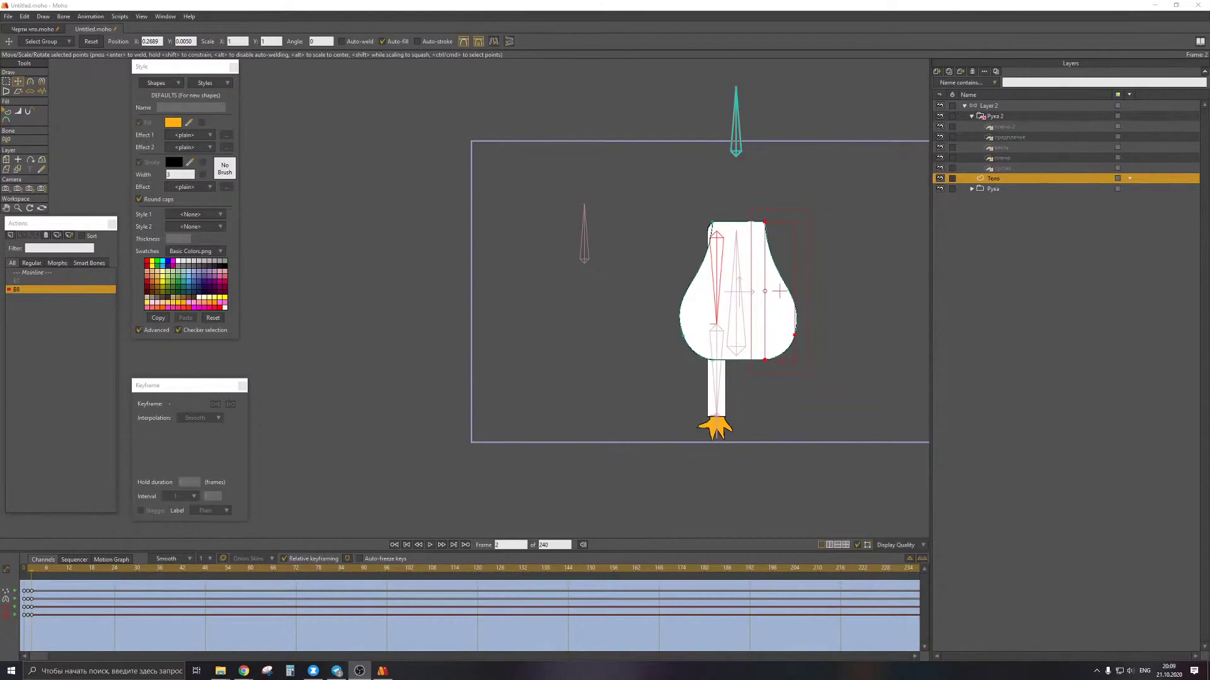
key(alt+Tab)
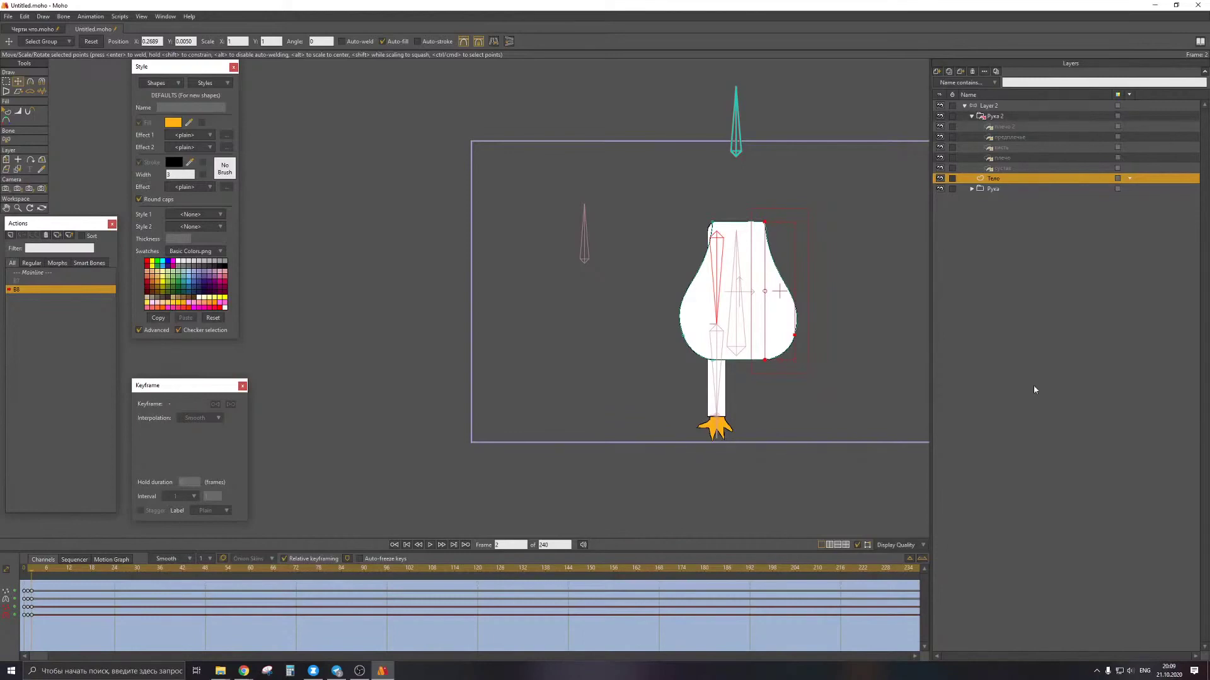
Squeeze the whole body shape horizontally at frame 3 and make it slightly wider again at frame 4
drag(726, 303, 720, 300)
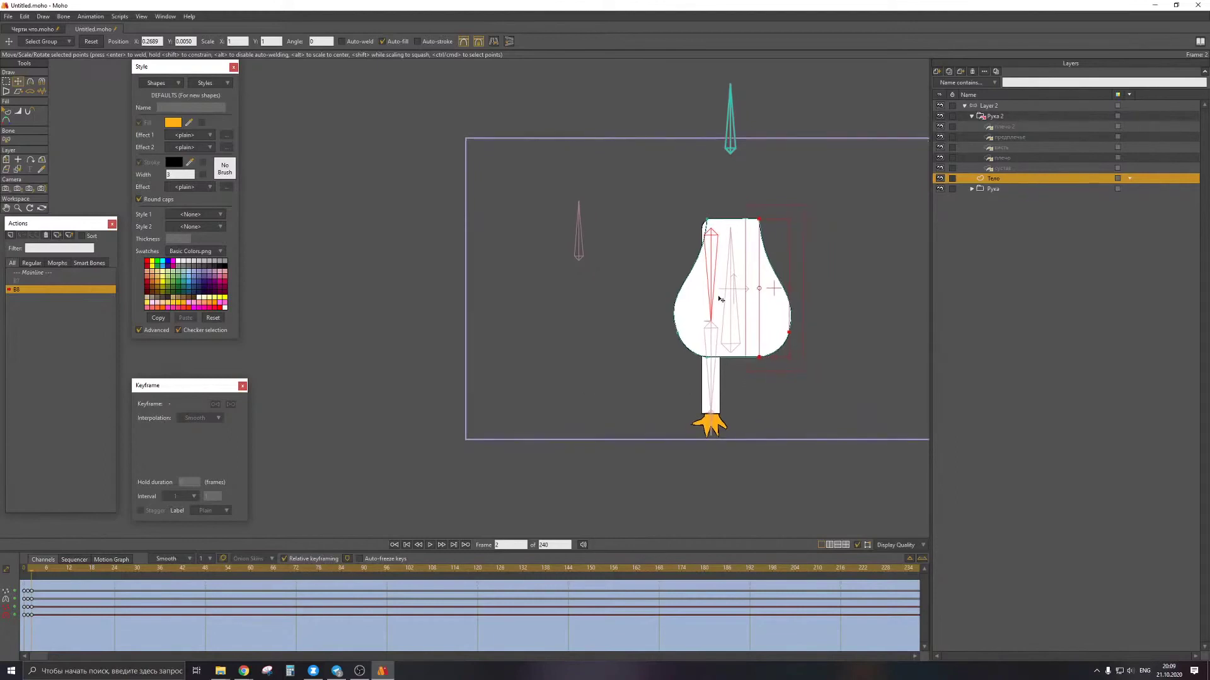
key(ctrl+Right)
drag(634, 207, 809, 378)
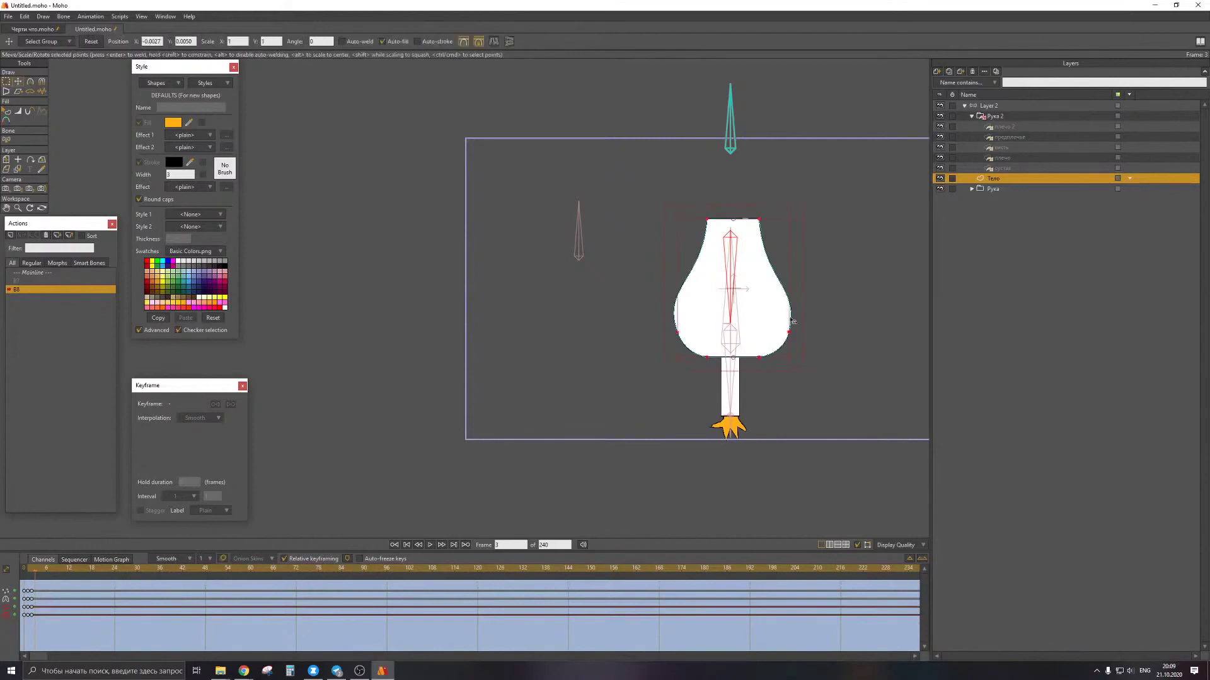
drag(793, 292, 775, 291)
key(ctrl+Right)
drag(774, 286, 787, 299)
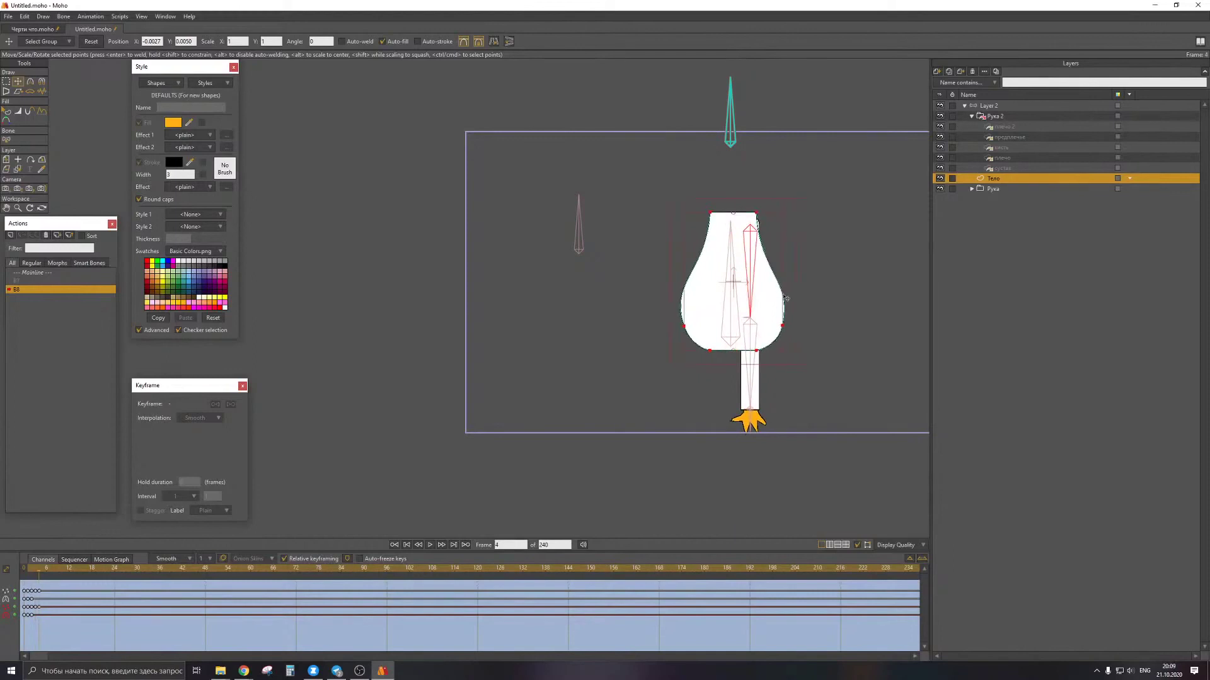
Copy the body's original shape key to frame 5 of the B8 action and step back to frame 1
key(ctrl+Right)
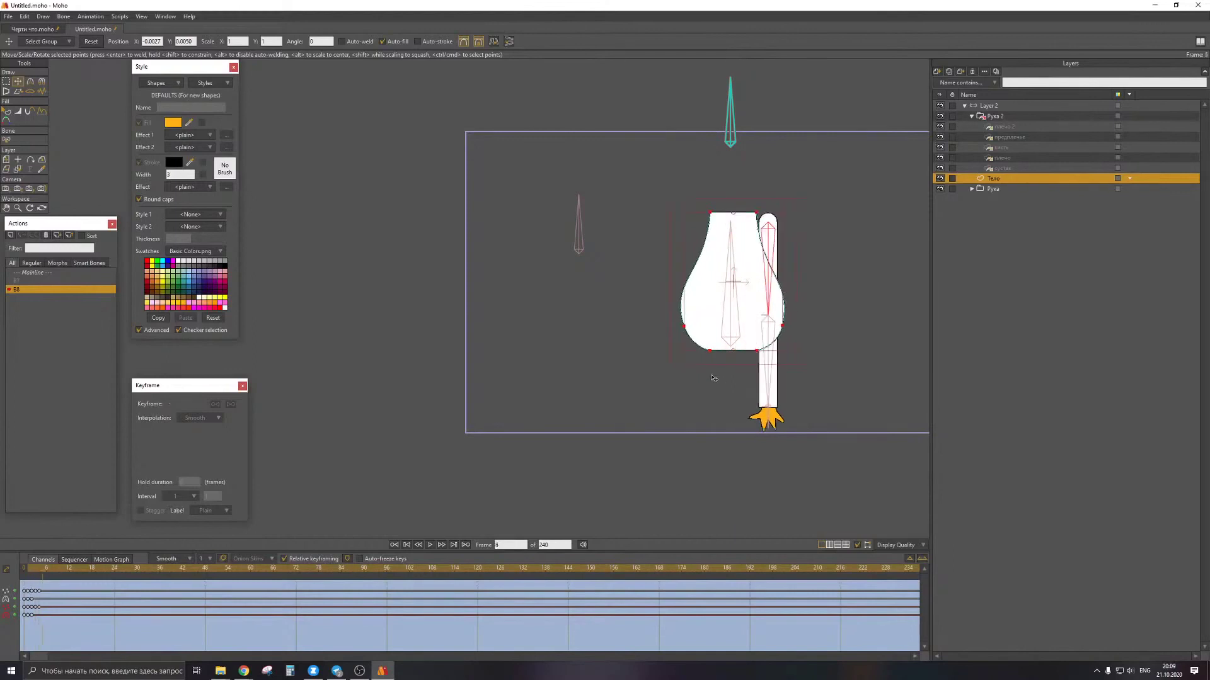
click(25, 607)
key(q)
key(ctrl+Left)
key(ctrl+Left)
key(ctrl+Left)
key(ctrl+Left)
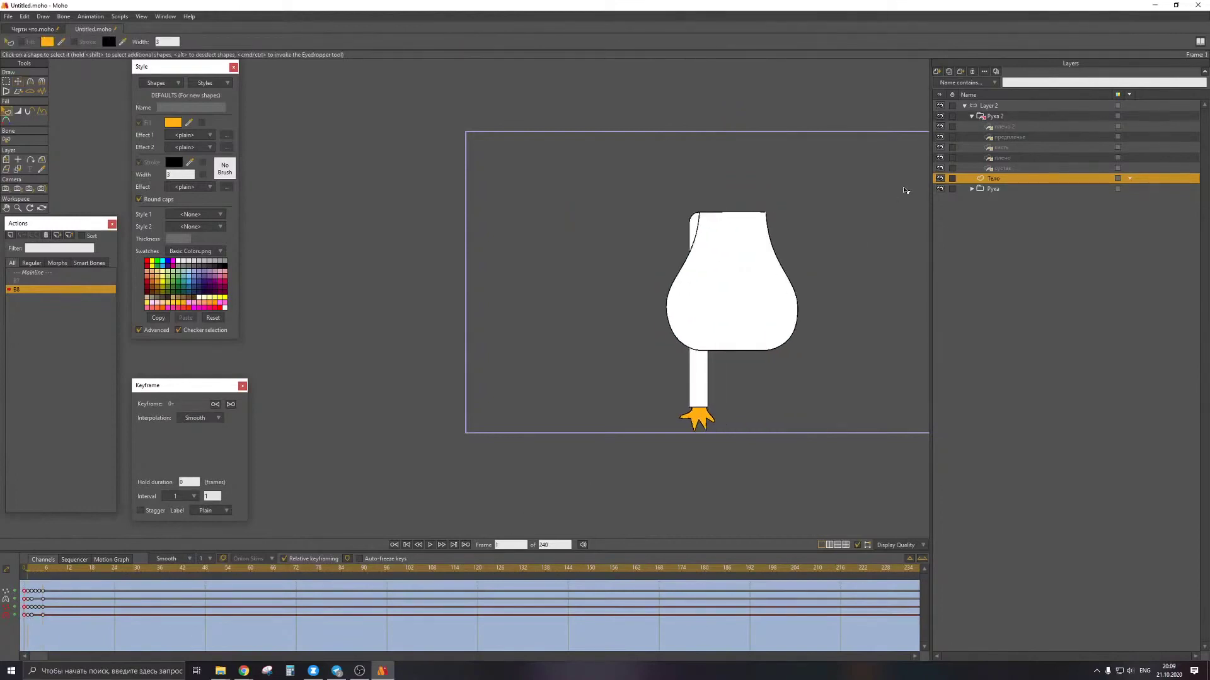
On bone layer Layer 2, rotate the control bone above the body to 0 degrees at frame 5 and step back to frame 1
click(989, 105)
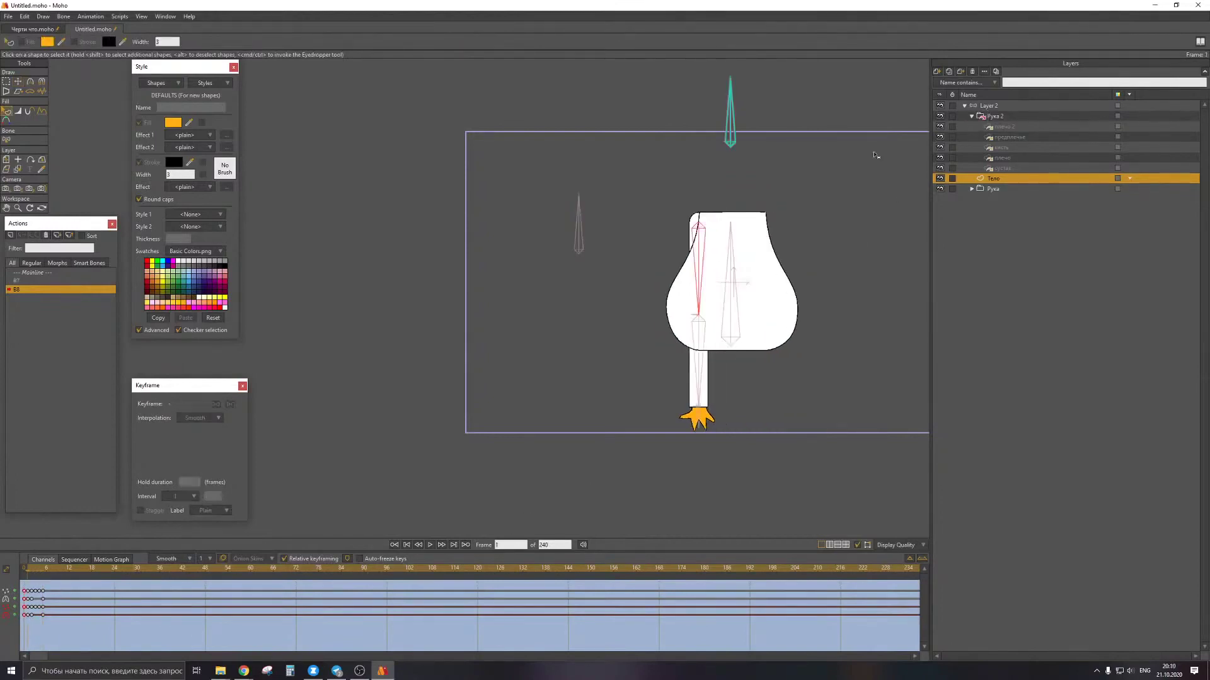
click(733, 107)
key(ctrl+Right)
key(ctrl+Right)
key(ctrl+Right)
key(ctrl+Right)
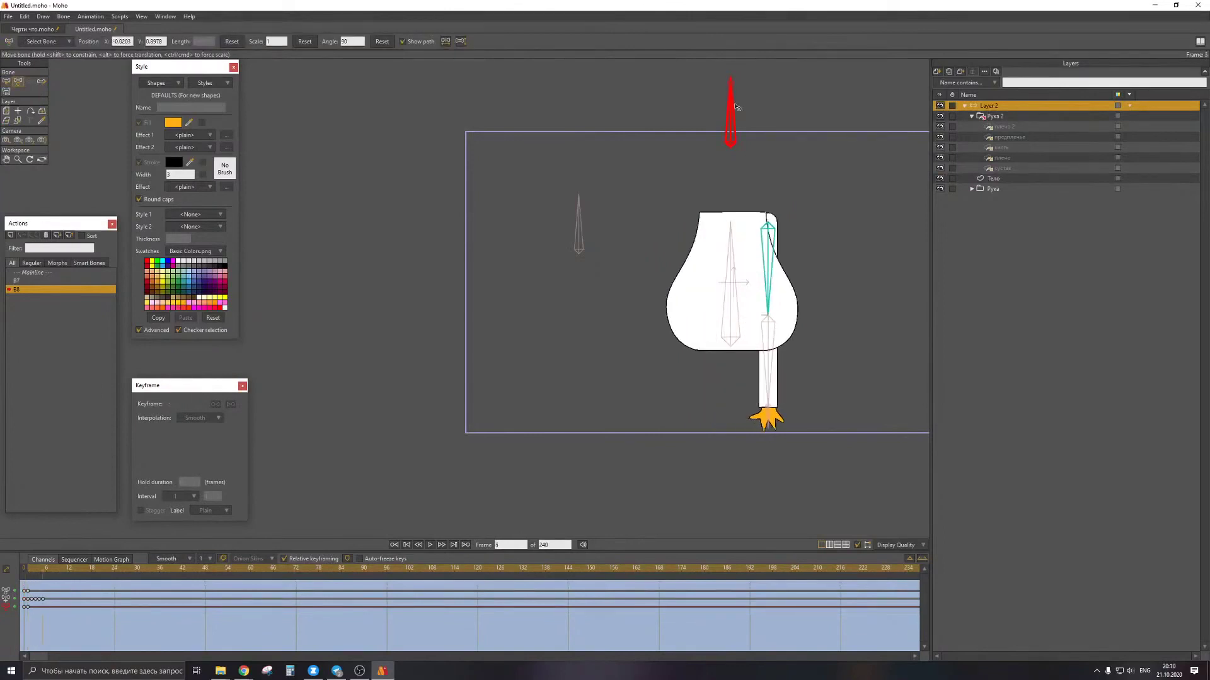
drag(730, 111, 777, 153)
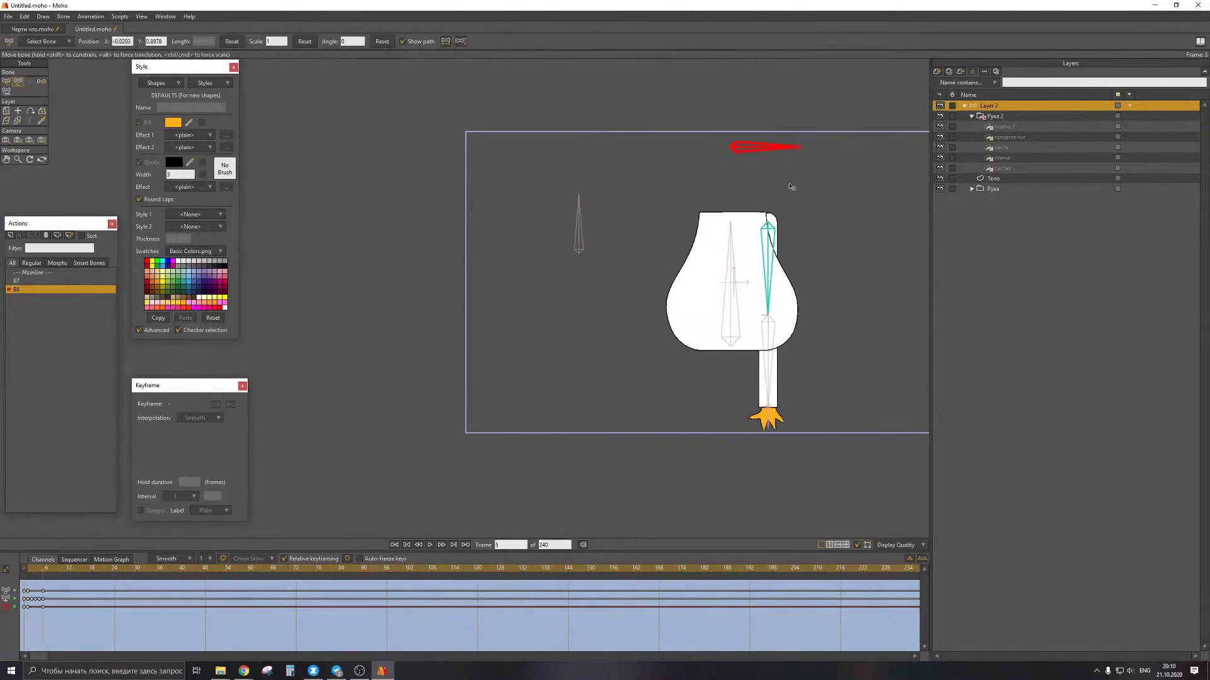
key(ctrl+Left)
key(ctrl+Left)
key(ctrl+Left)
key(ctrl+Left)
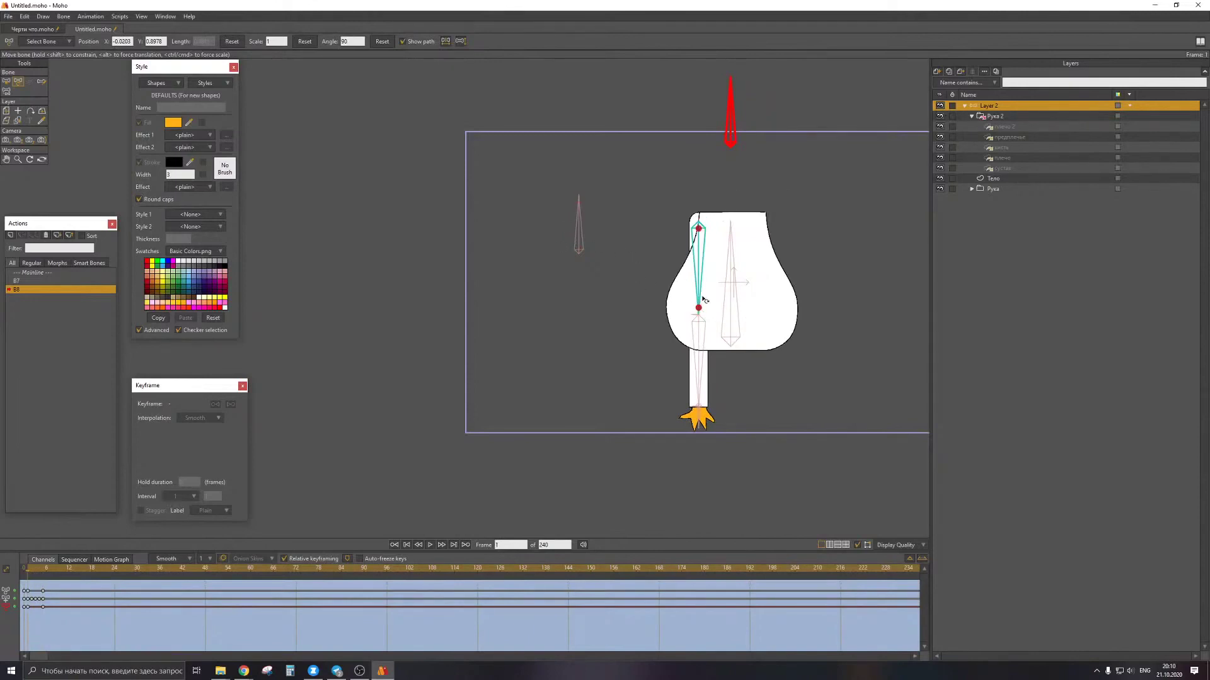
Rotate the control bone left of the arm to about 17.48 degrees at frame 2 of the B8 action
click(581, 252)
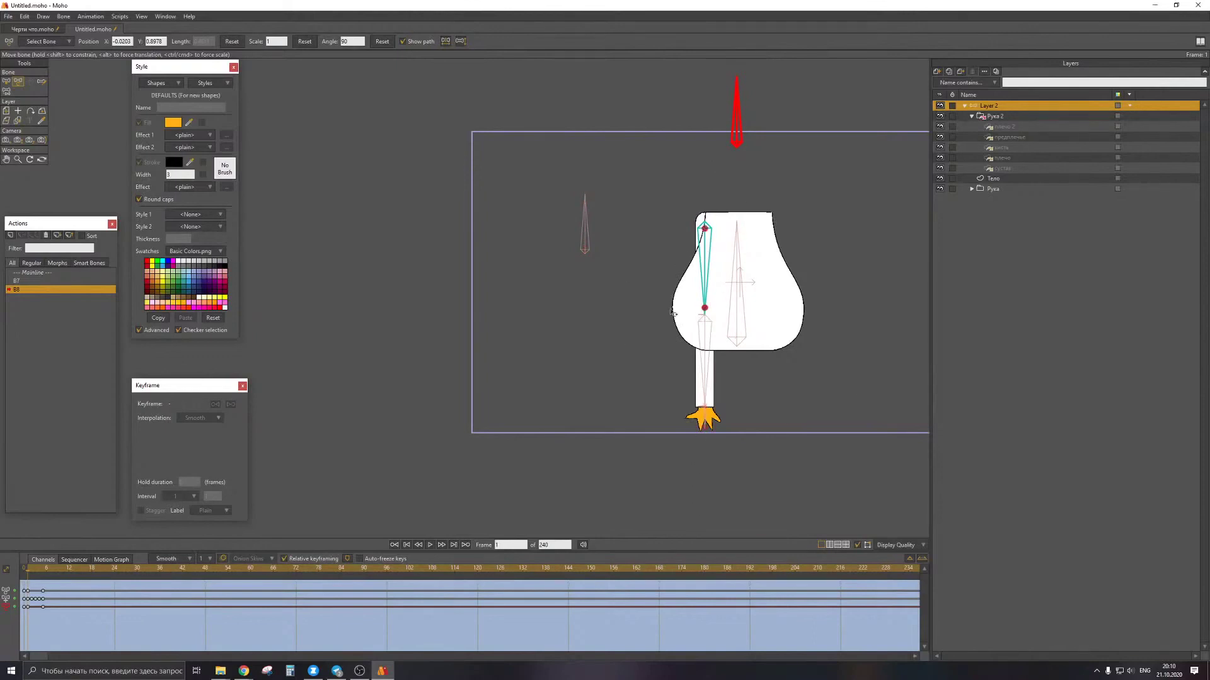
mouse_move(602, 259)
mouse_down()
mouse_move(612, 286)
mouse_move(610, 248)
mouse_move(626, 254)
mouse_move(640, 284)
mouse_up()
key(Right)
key(Left)
click(597, 244)
key(Right)
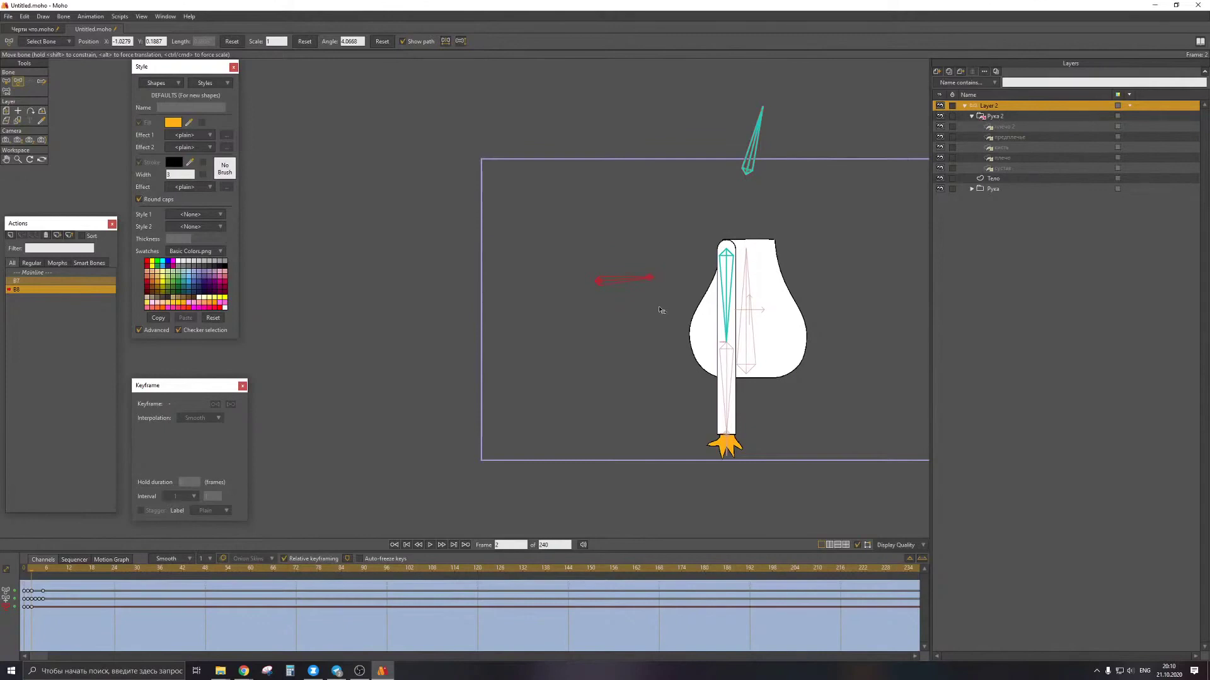
mouse_move(637, 281)
mouse_down()
mouse_move(637, 251)
mouse_move(641, 269)
mouse_up()
drag(635, 346, 643, 304)
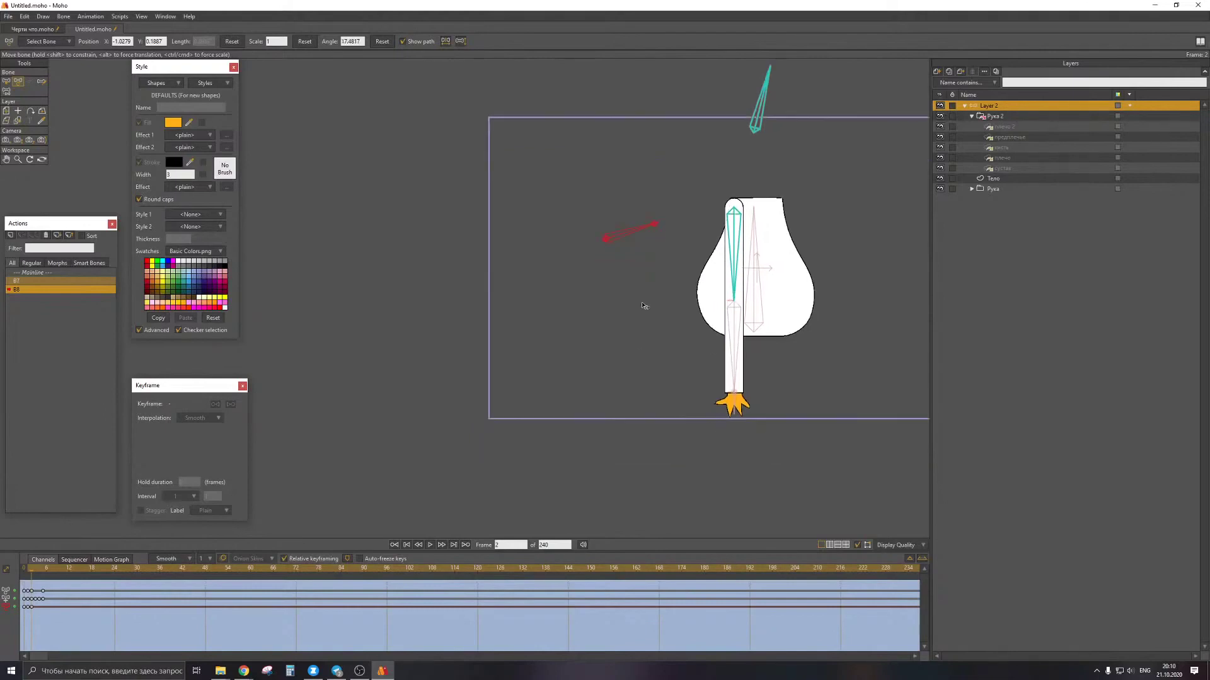
key(ctrl+z)
Swing the control bone left of the arm to 0 degrees and back to 90 degrees at frame 5 of the B8 action
key(Right)
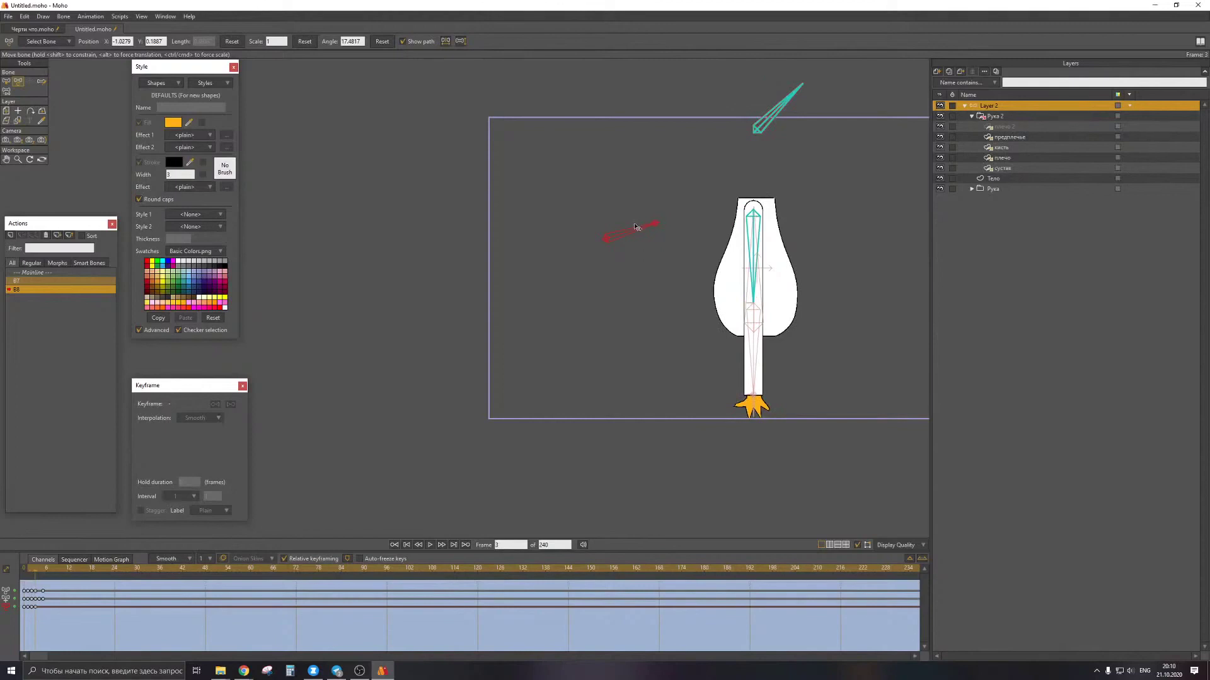
key(ctrl+Right)
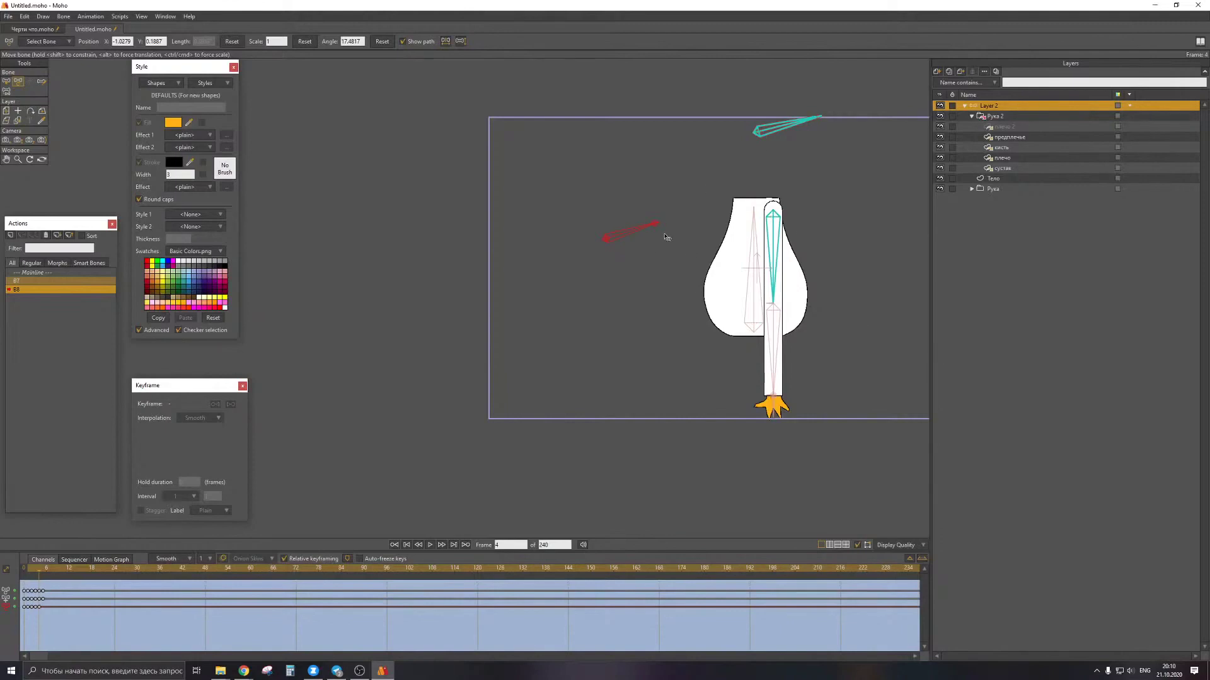
key(ctrl+Right)
drag(655, 225, 676, 250)
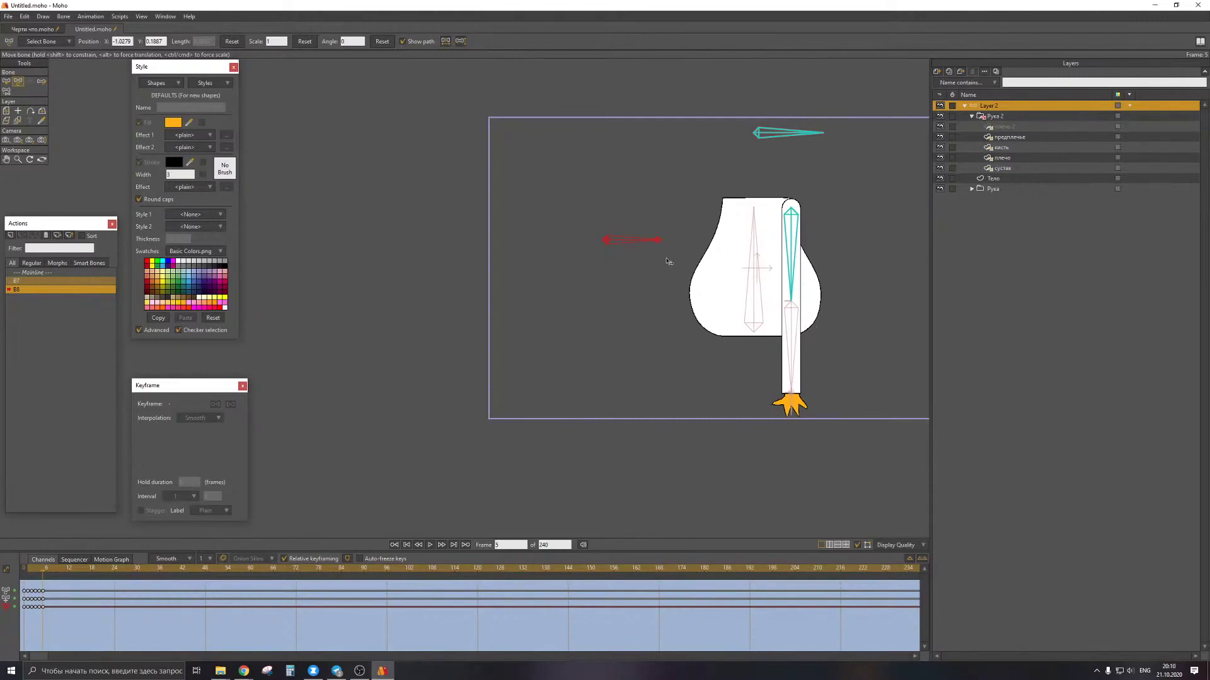
drag(636, 242, 603, 176)
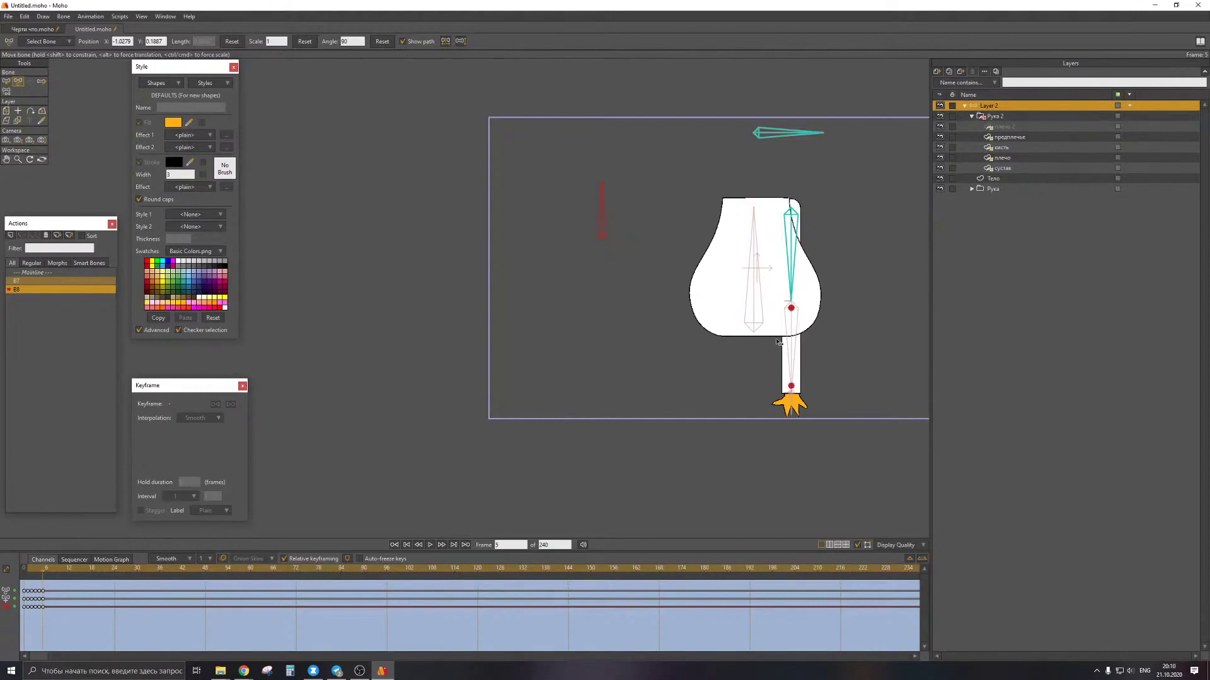
Swing the control bone left of the arm clockwise in the B8 action and return to the Mainline
drag(603, 214, 652, 239)
double_click(50, 272)
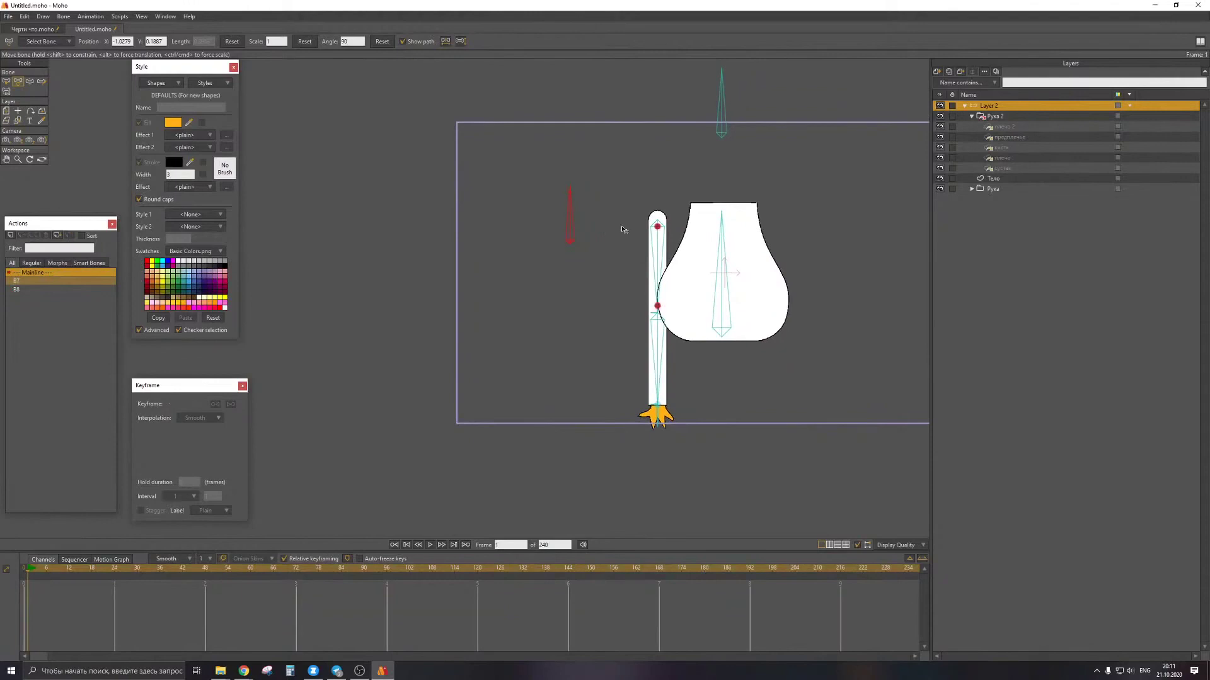
Inspect the keys of the control bone above the body and the upper-arm bone in action B8, and return to the Mainline
key(b)
click(805, 166)
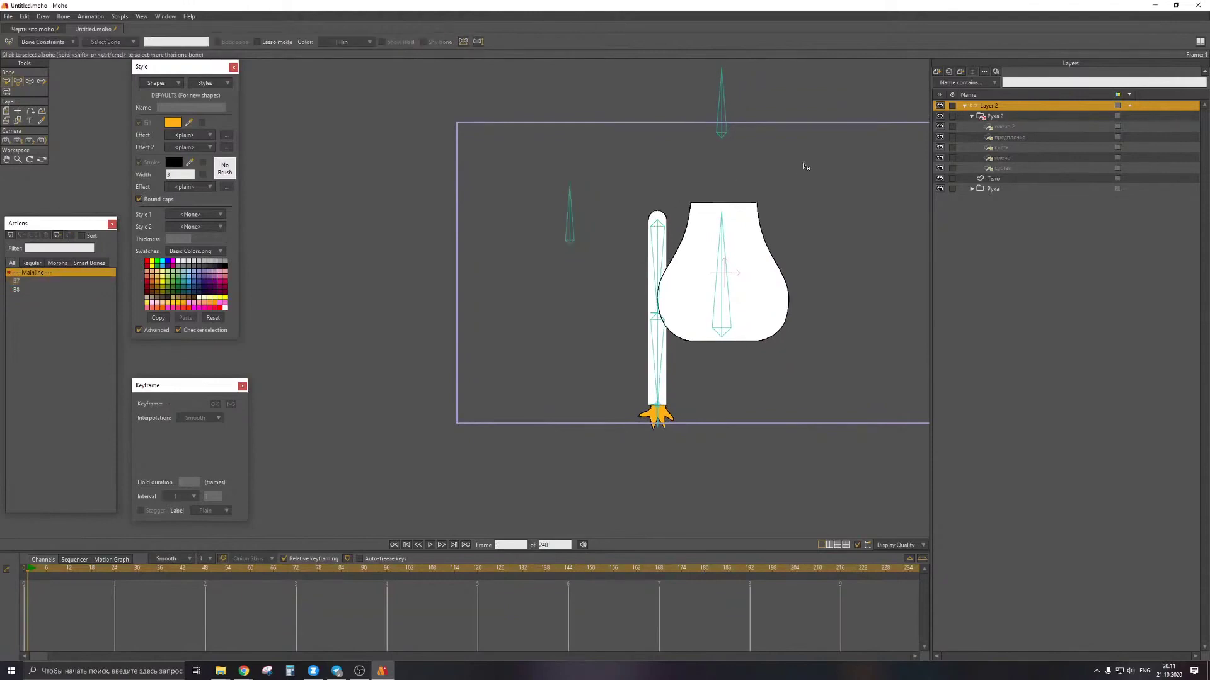
click(725, 114)
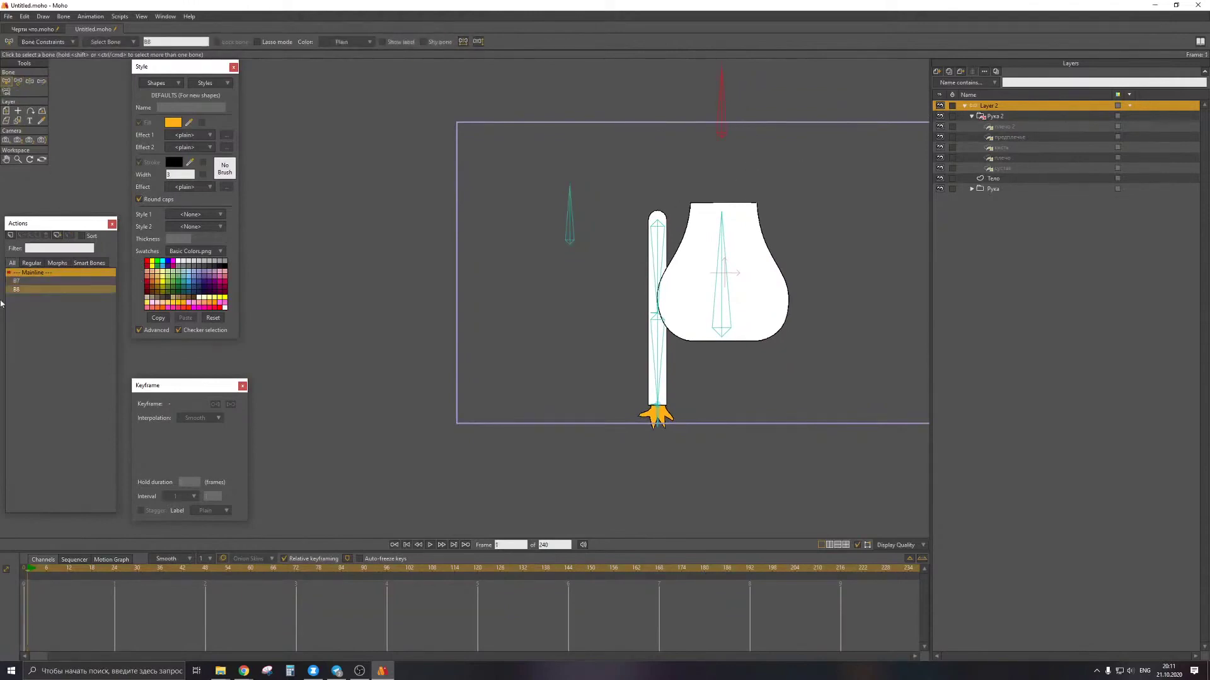
double_click(17, 291)
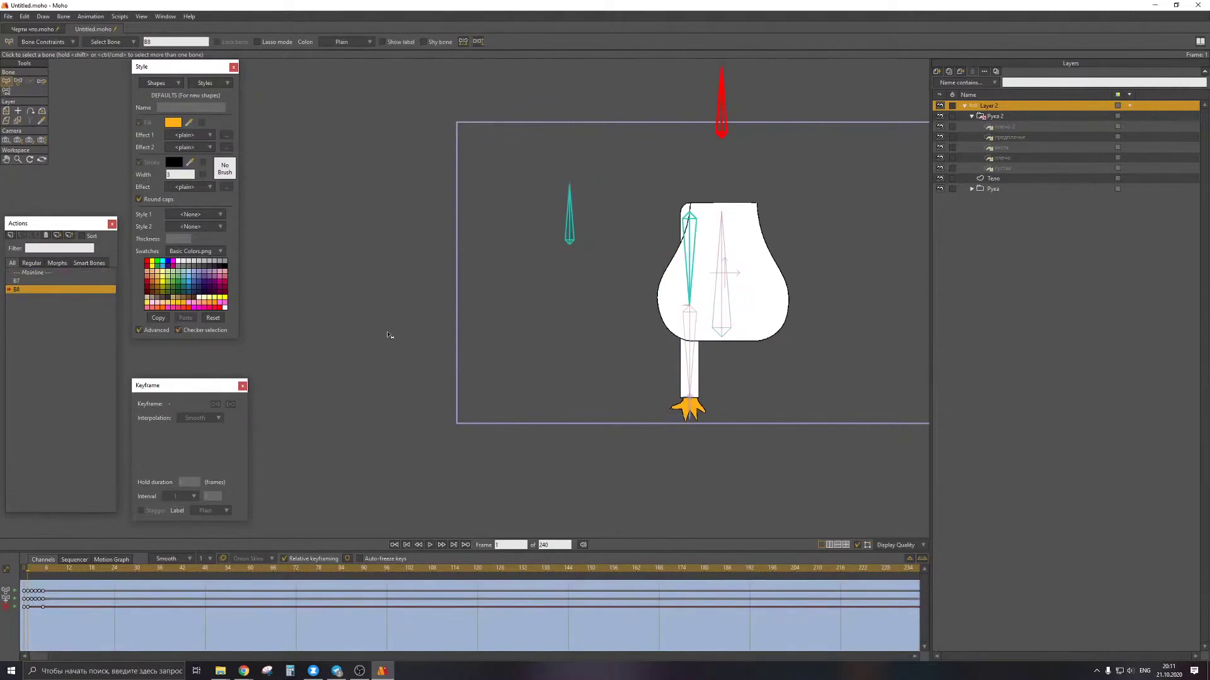
click(510, 179)
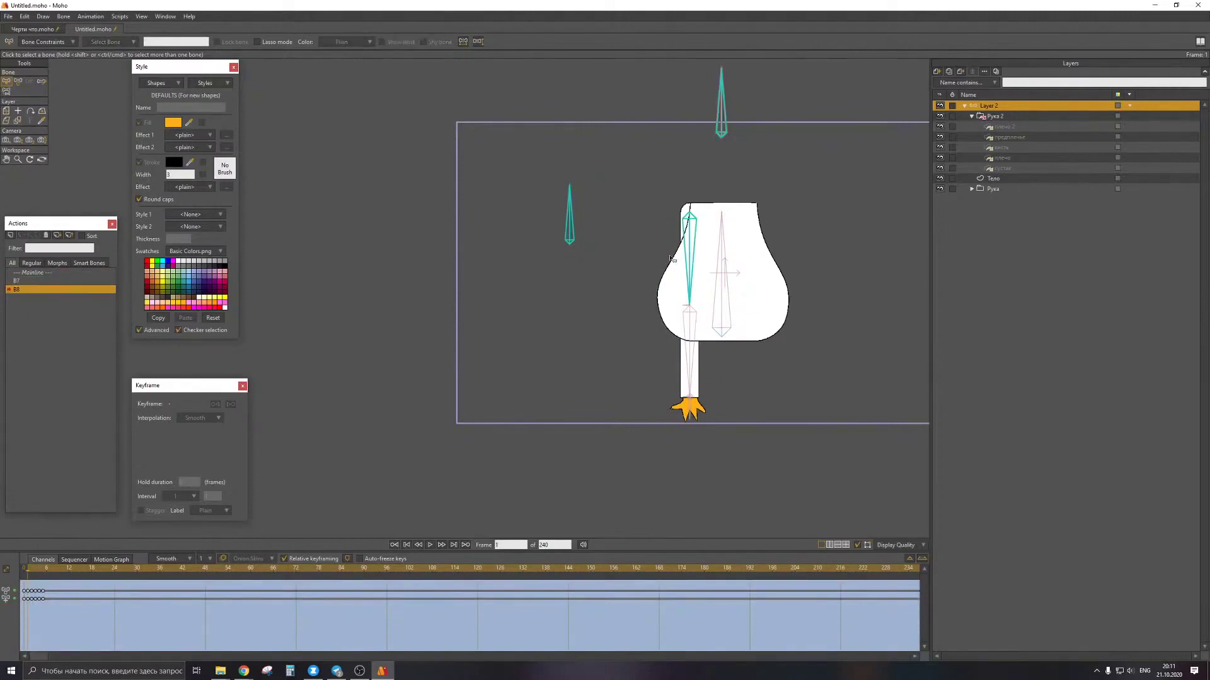
click(689, 234)
key(t)
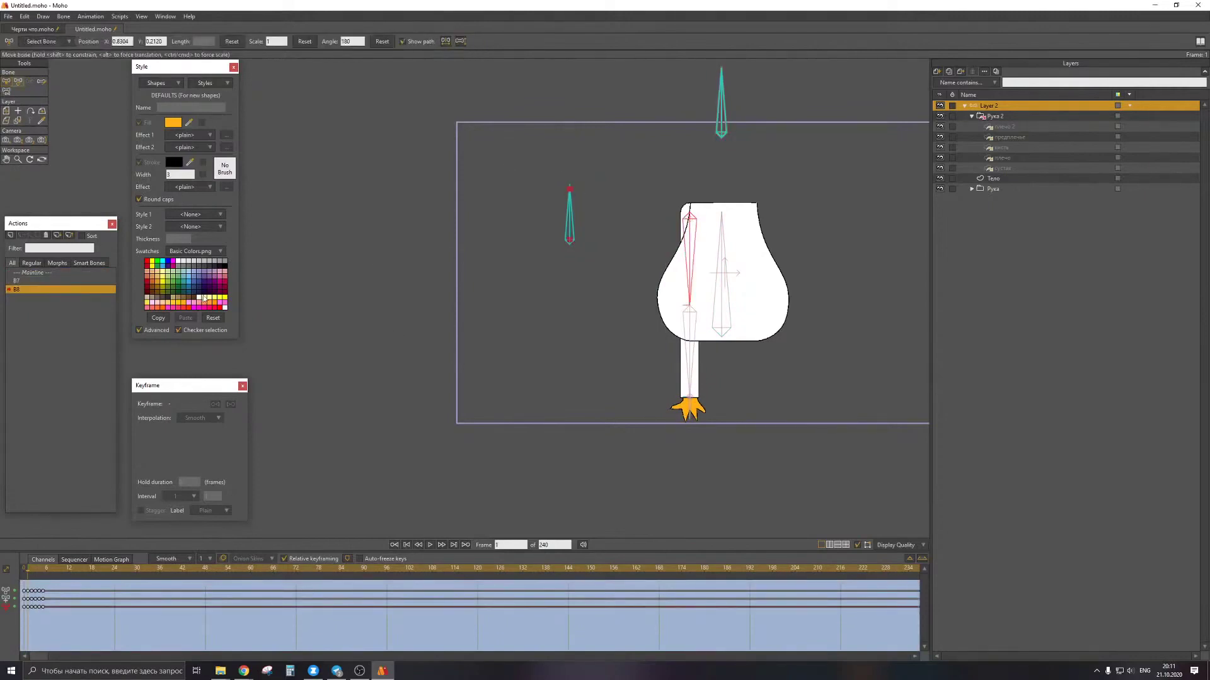
click(721, 106)
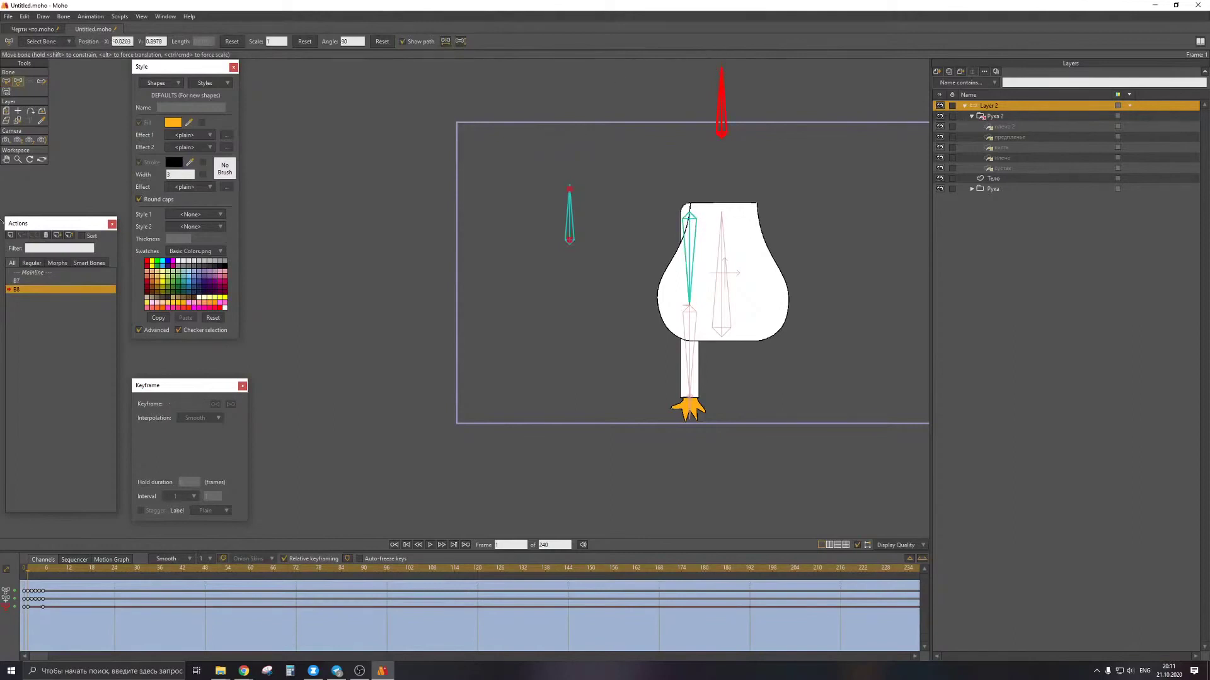
click(25, 273)
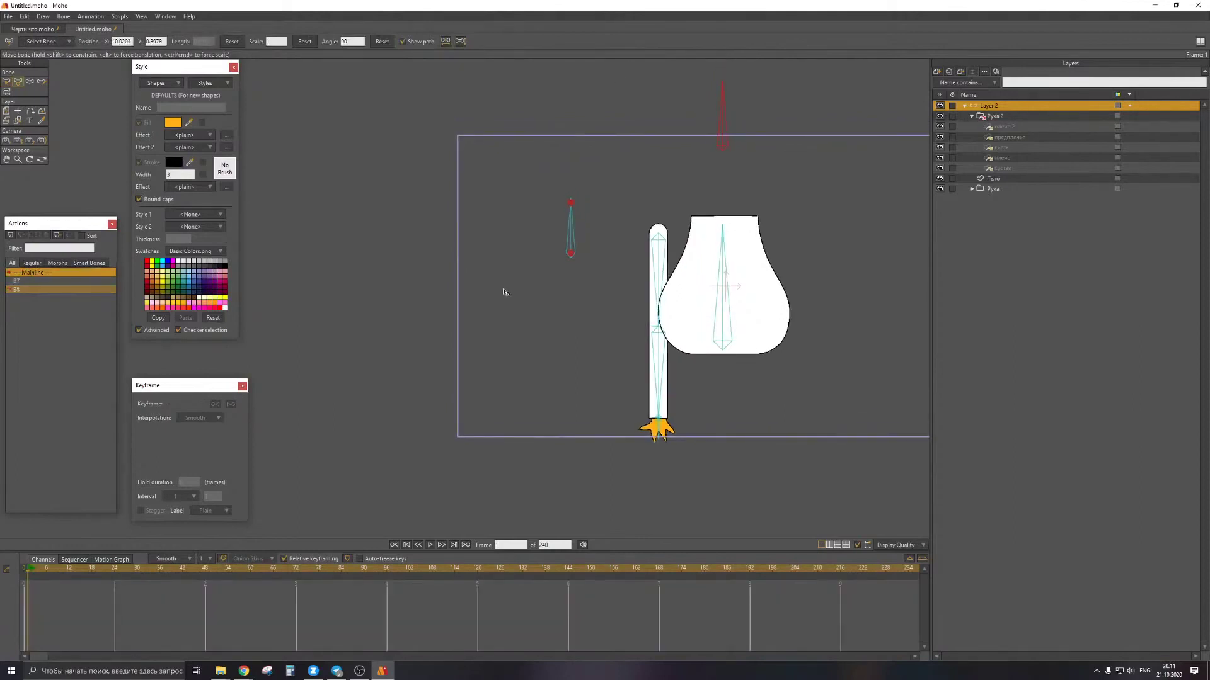
On the Mainline at frame 1, rotate the control bone above the body down to the right and the one left of the arm to roughly horizontal
drag(828, 181, 808, 190)
drag(708, 120, 741, 188)
click(586, 261)
drag(587, 260, 629, 278)
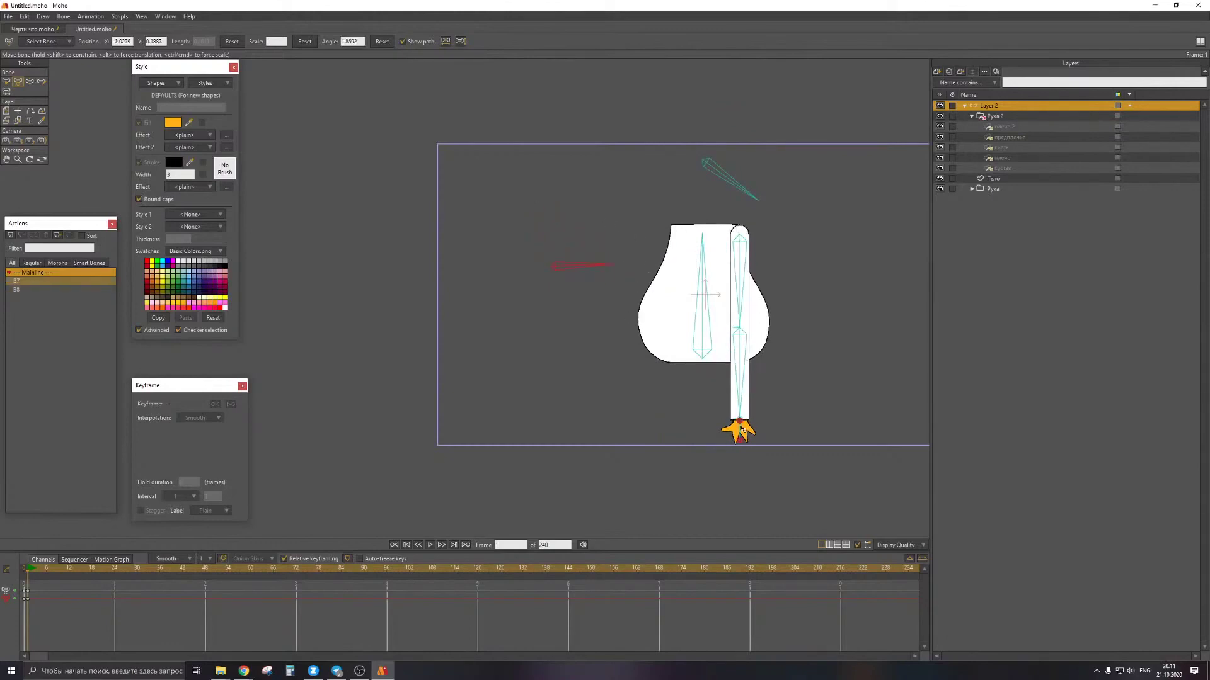
Pull the hand up onto the body's lower right side so the arm bends at the elbow
drag(742, 383, 763, 332)
click(773, 278)
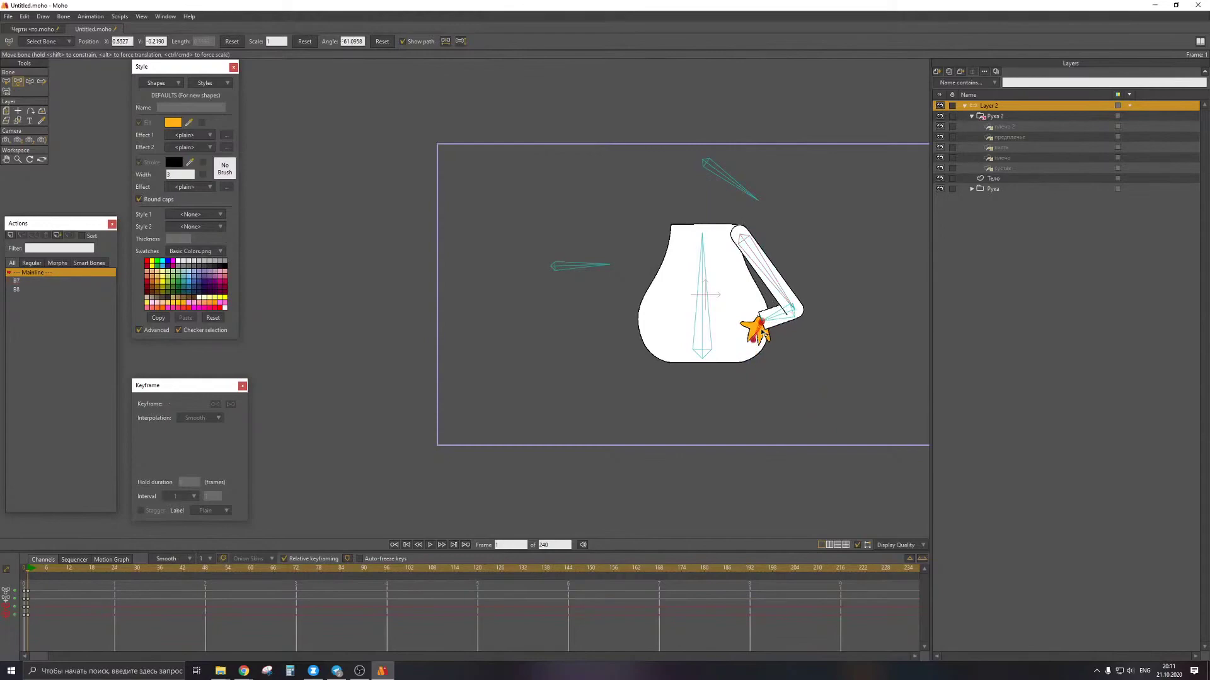